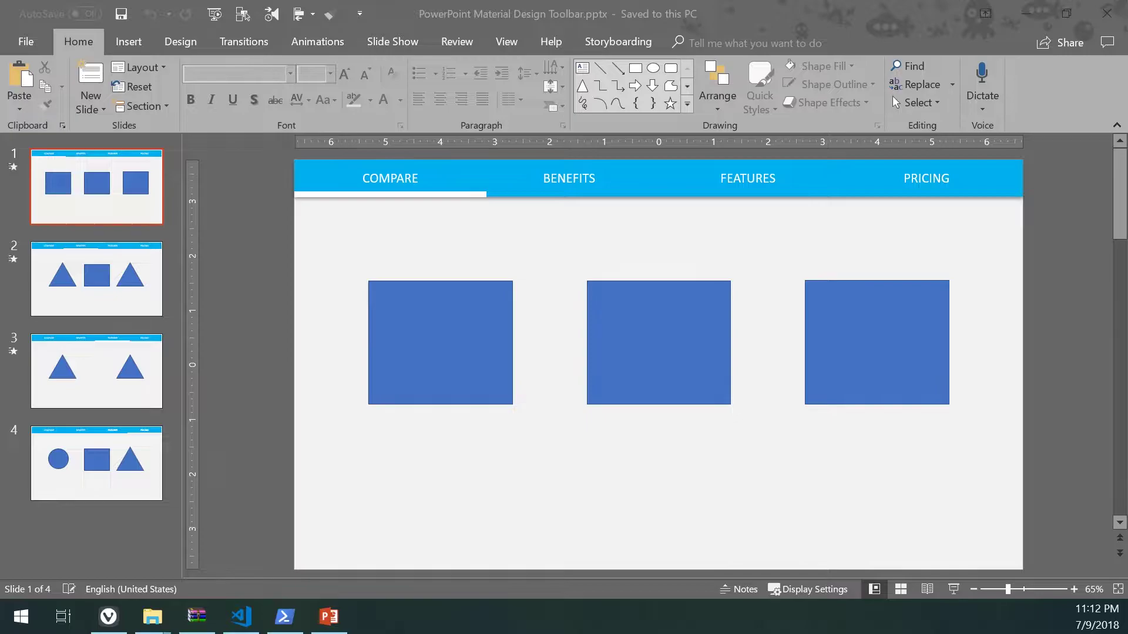
Step: Select the triangle, square and triangle on slide 2
click(96, 279)
click(93, 189)
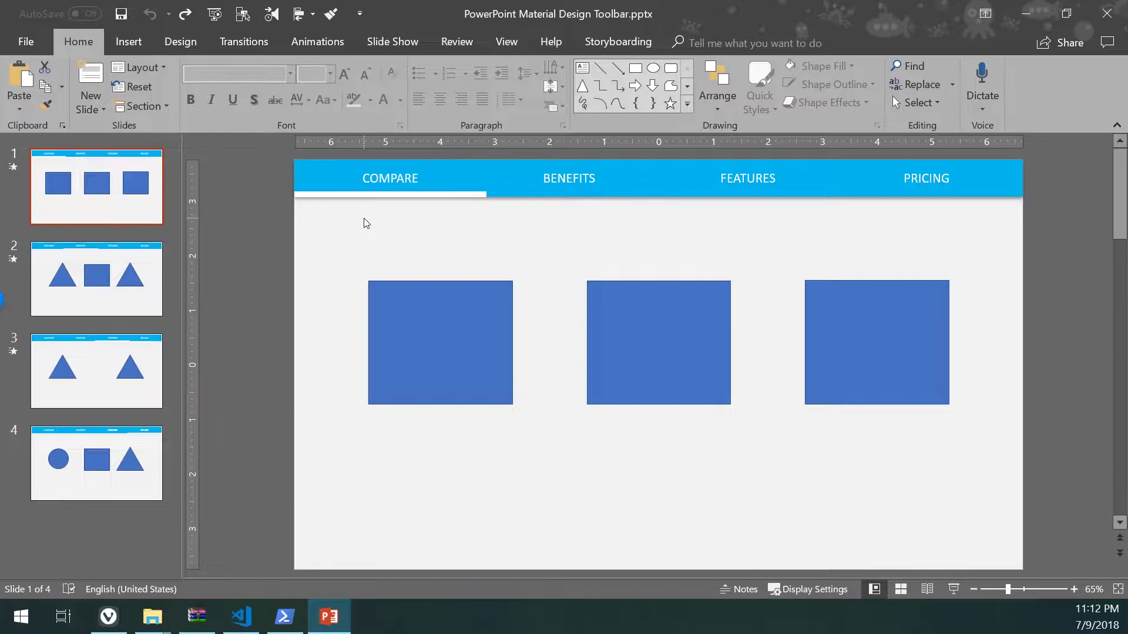
scroll(366, 223, down, 2)
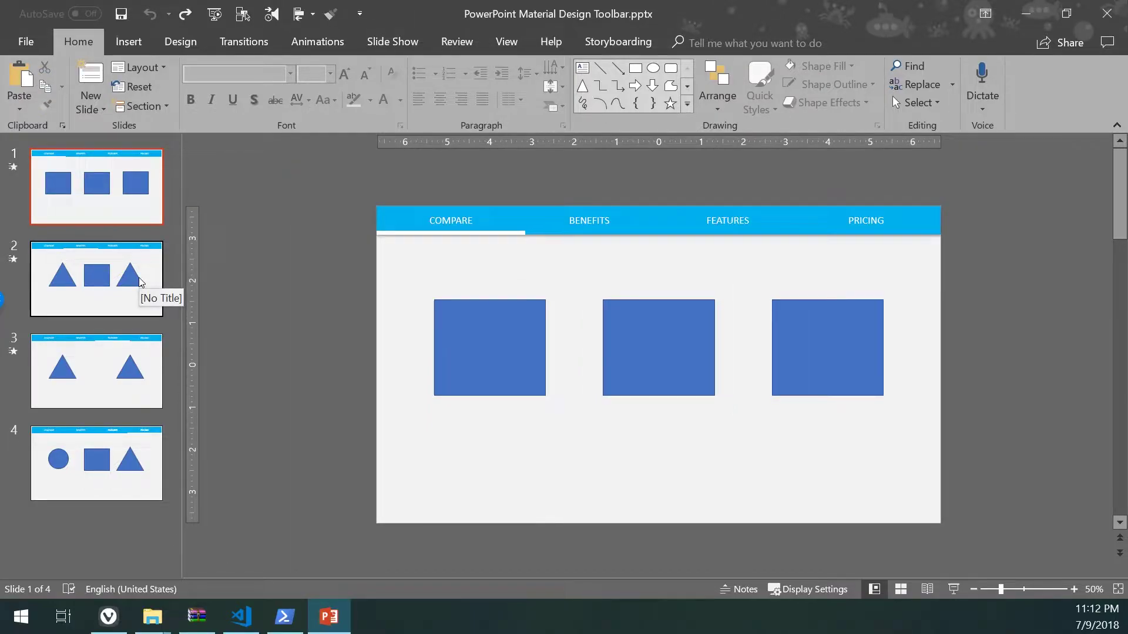
click(141, 282)
drag(412, 251, 938, 468)
Step: Paste the shapes onto slide 1, group them, and park the group off the right edge
click(84, 191)
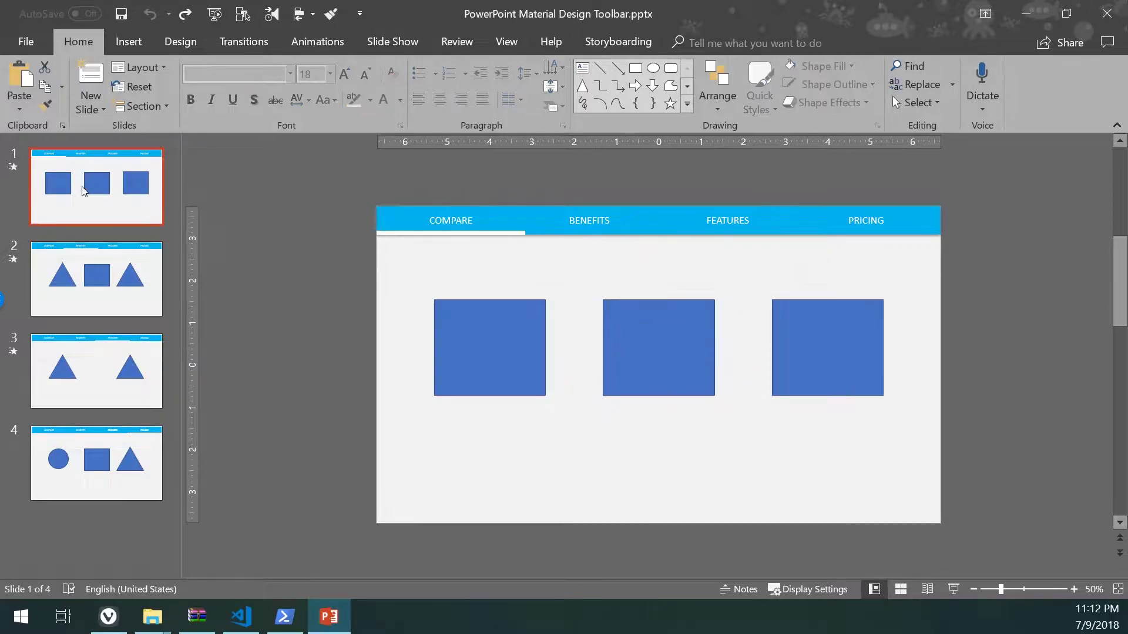
key(ctrl+v)
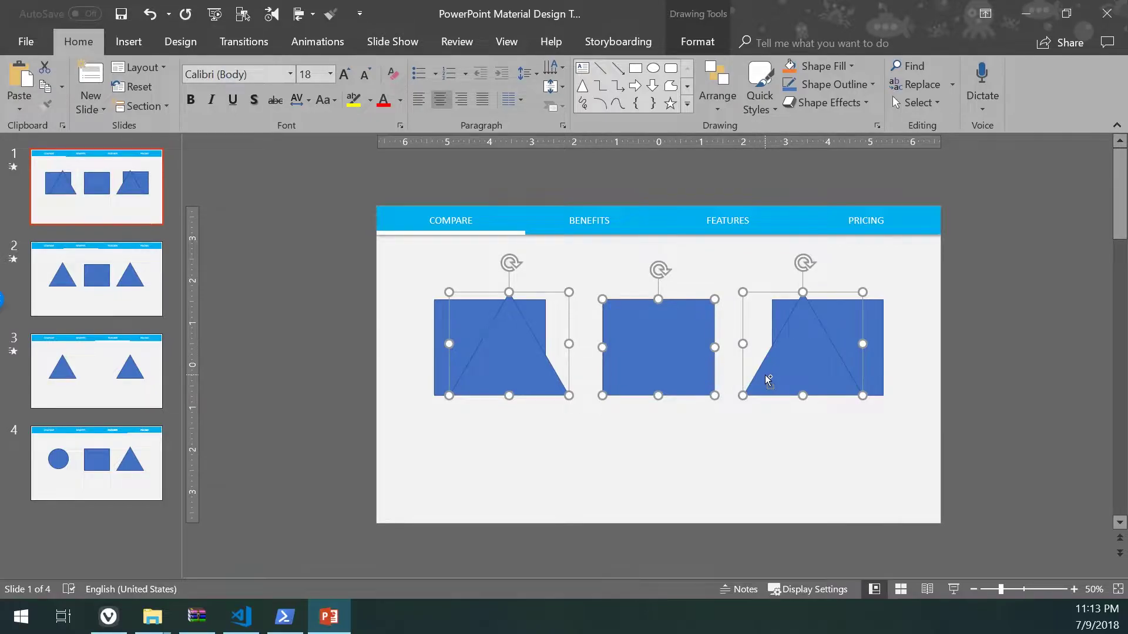
key(ctrl+g)
drag(491, 370, 1031, 393)
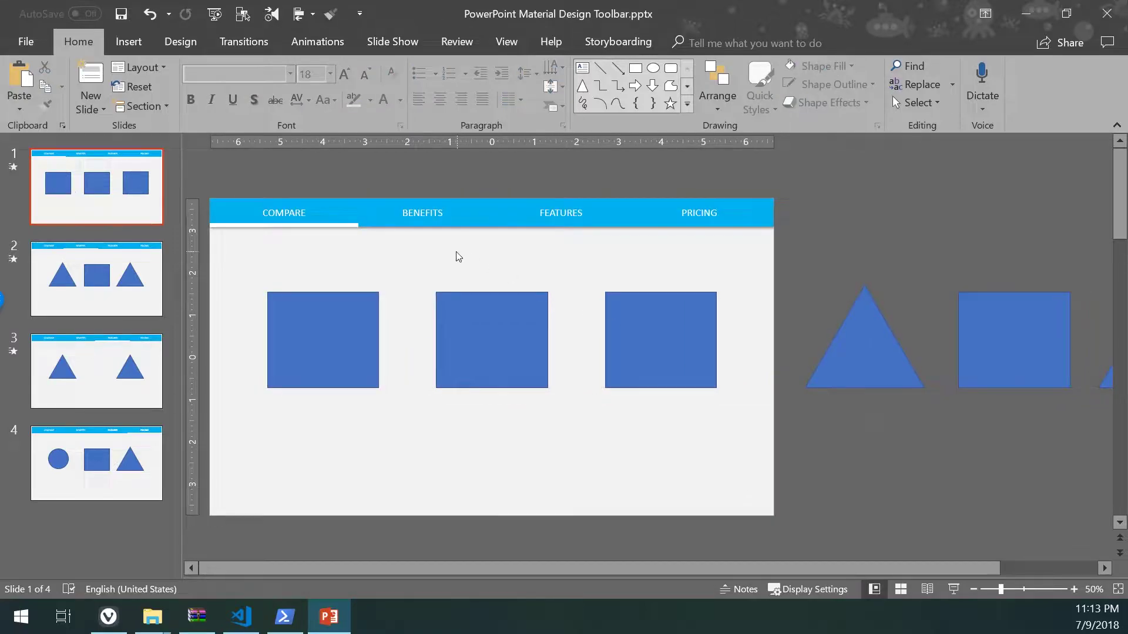
click(289, 344)
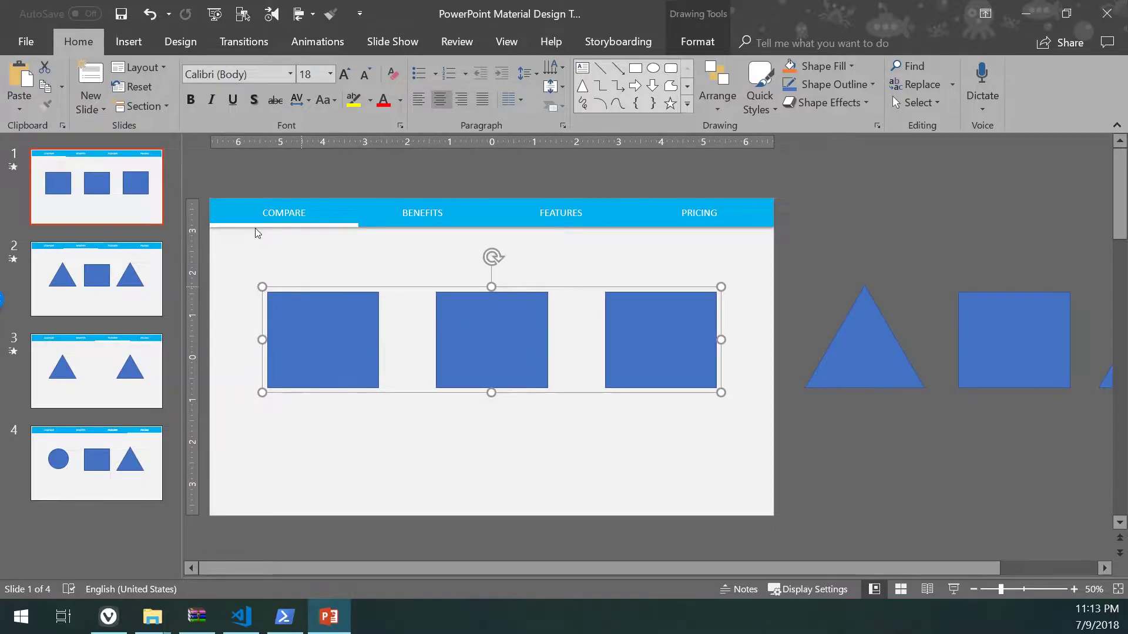
Step: Set the three-square group's Lines path to Left and extend its end past the slide's left edge
click(317, 41)
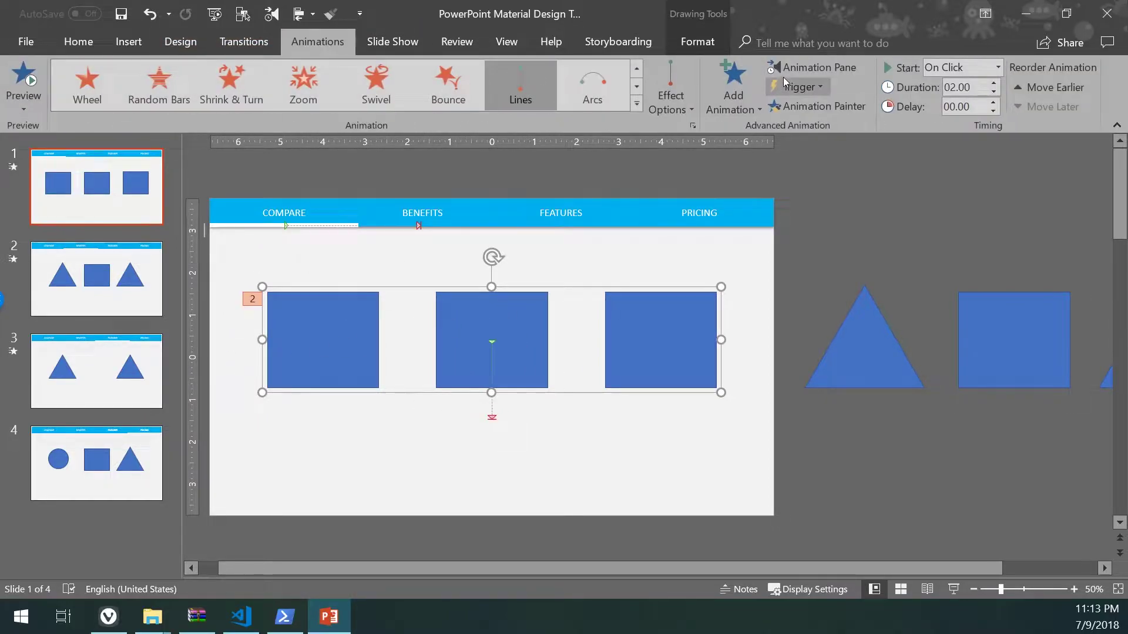
click(784, 72)
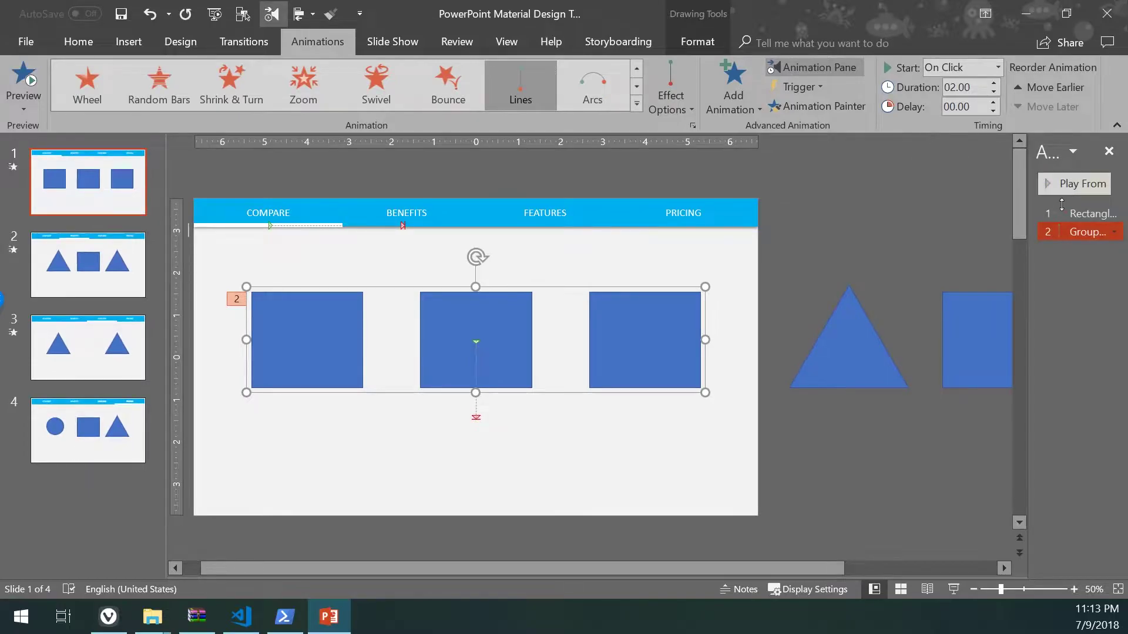
click(1061, 254)
click(671, 94)
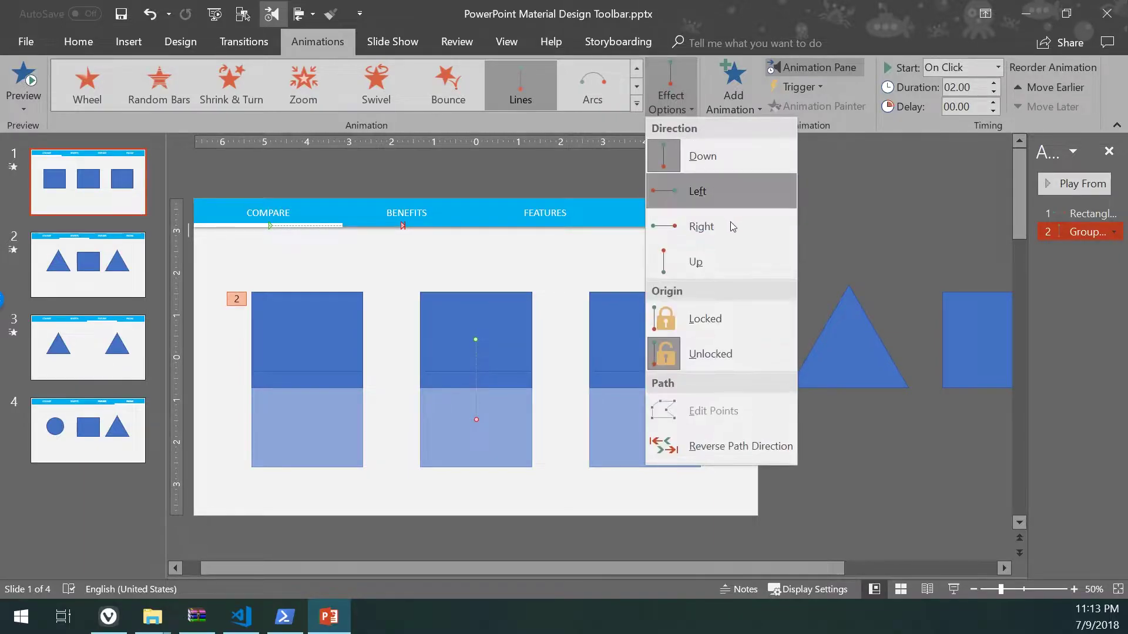
click(719, 195)
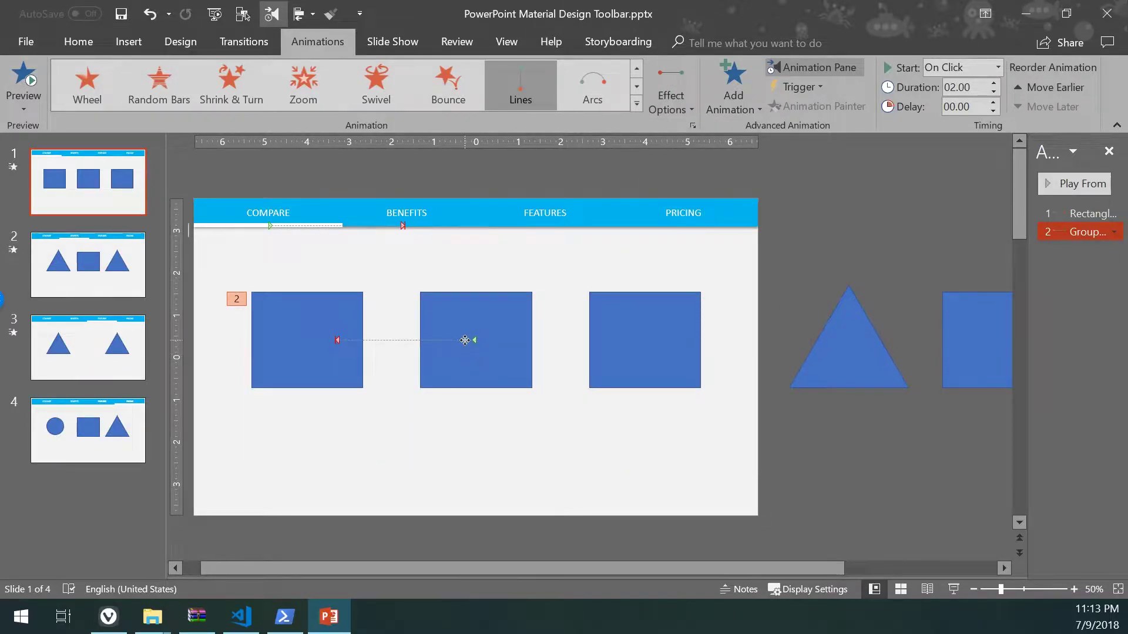
drag(452, 567, 339, 528)
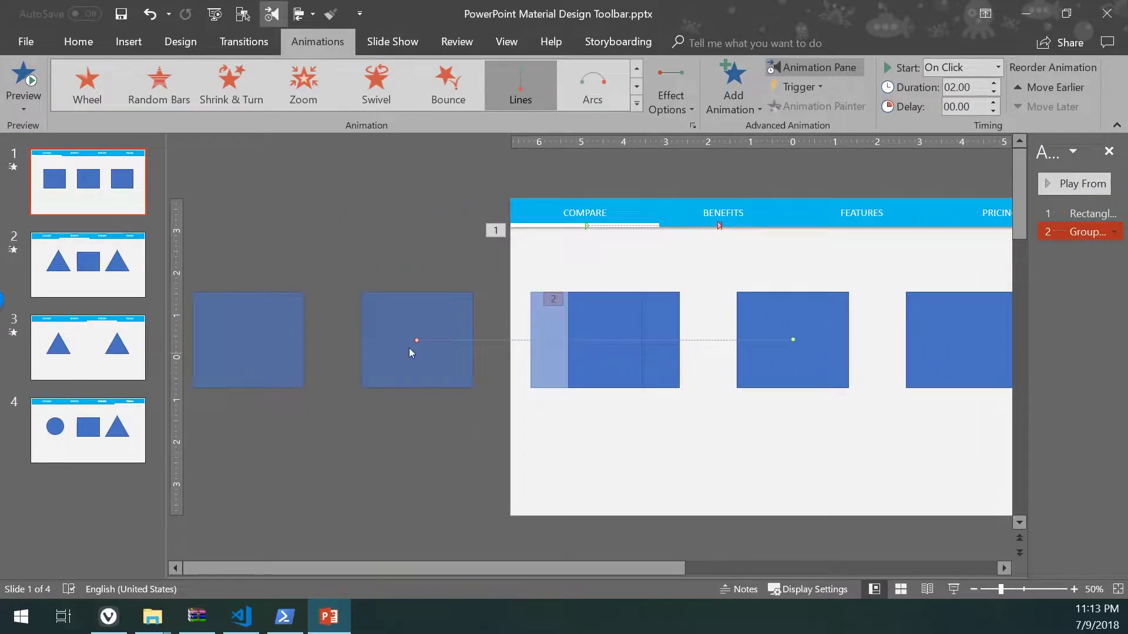
drag(407, 335, 241, 310)
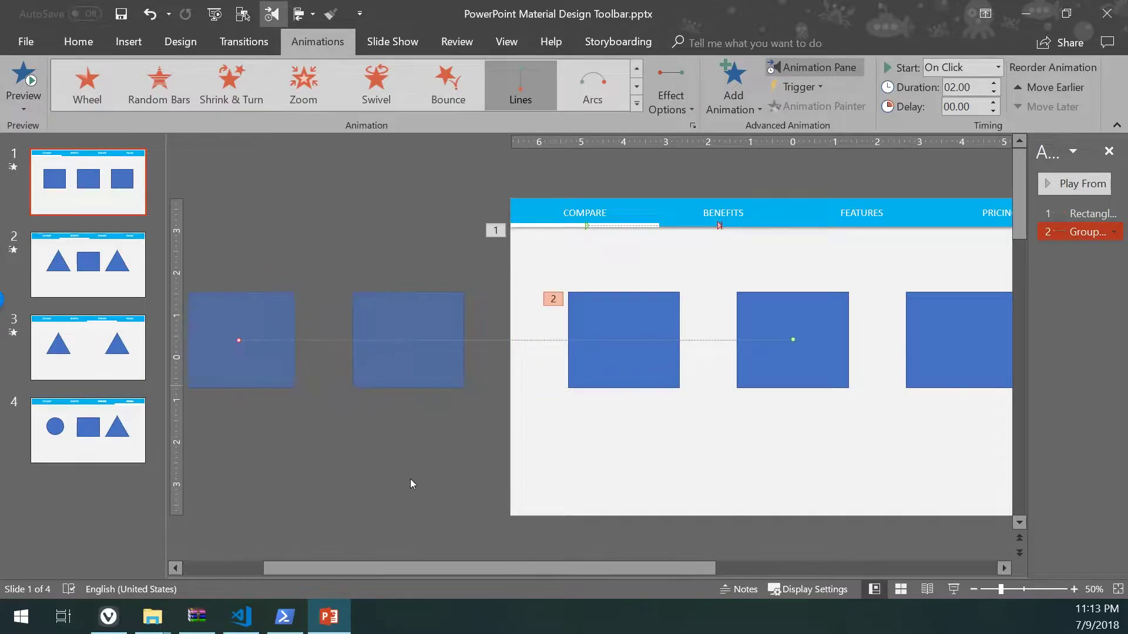
drag(548, 566, 849, 560)
Step: Select the off-slide triangle-and-square group and browse the animation gallery without adding one
click(778, 356)
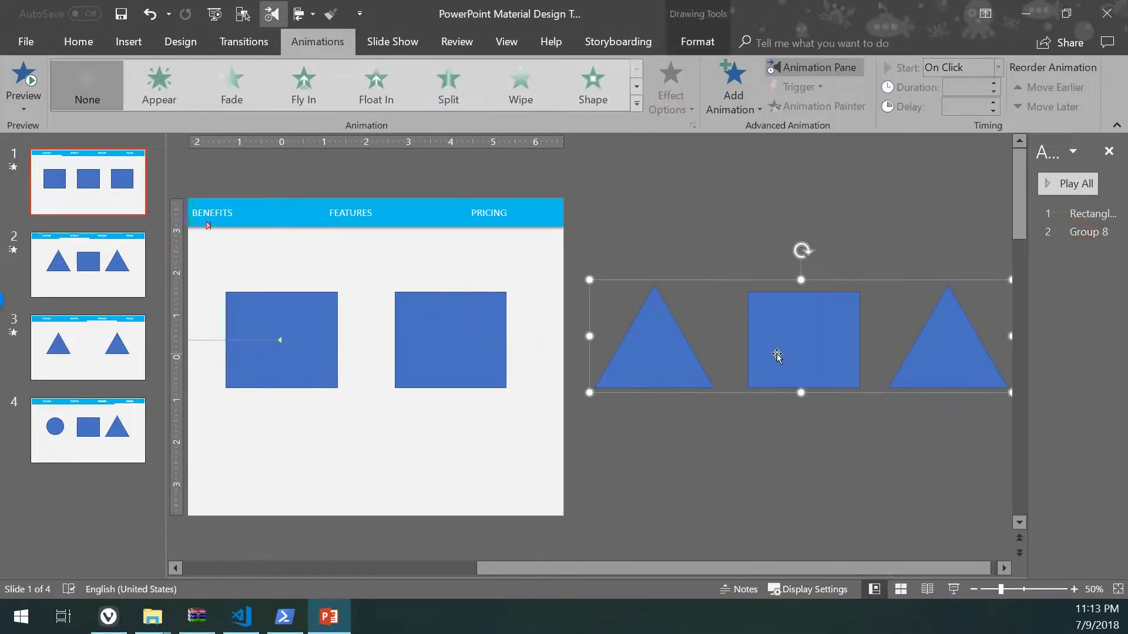
click(741, 68)
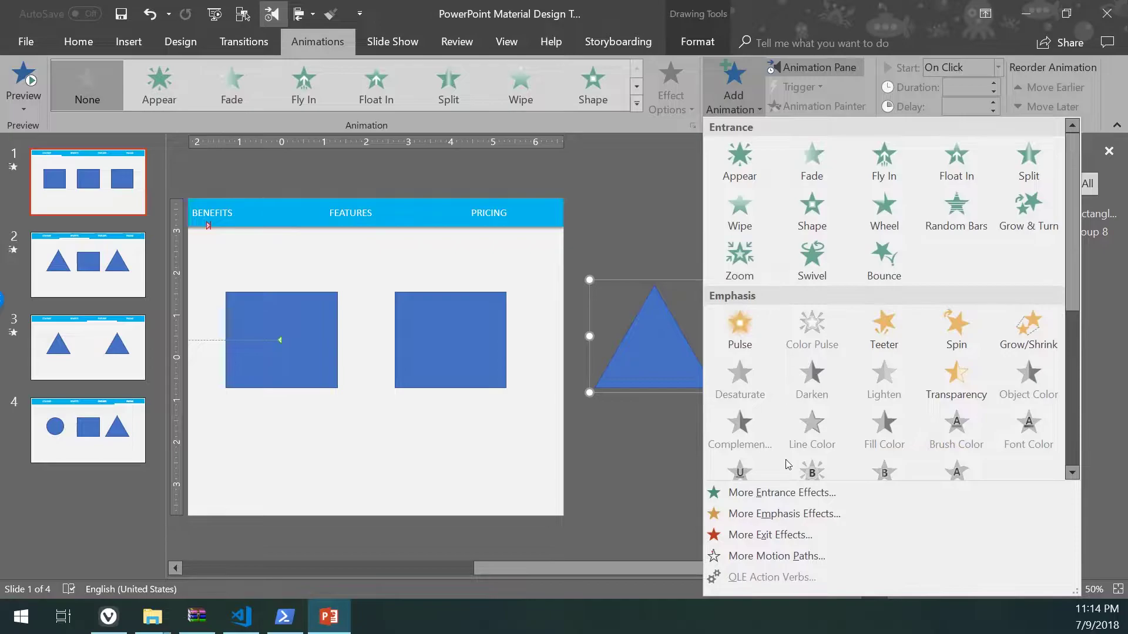
scroll(788, 465, down, 5)
click(429, 367)
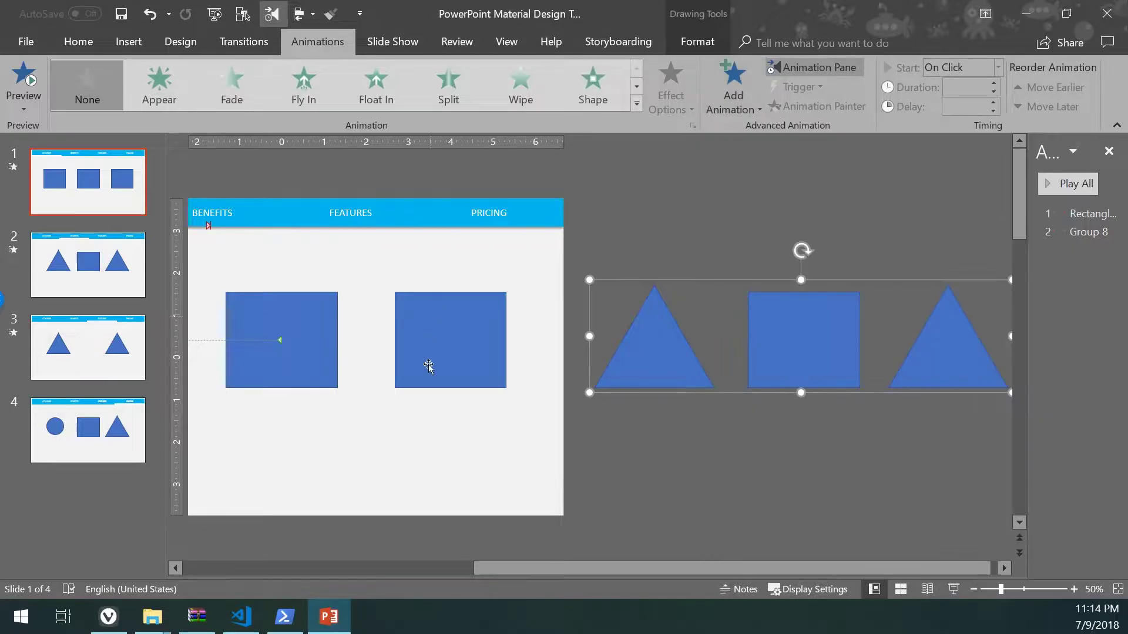
ctrl+scroll(462, 528, down, 3)
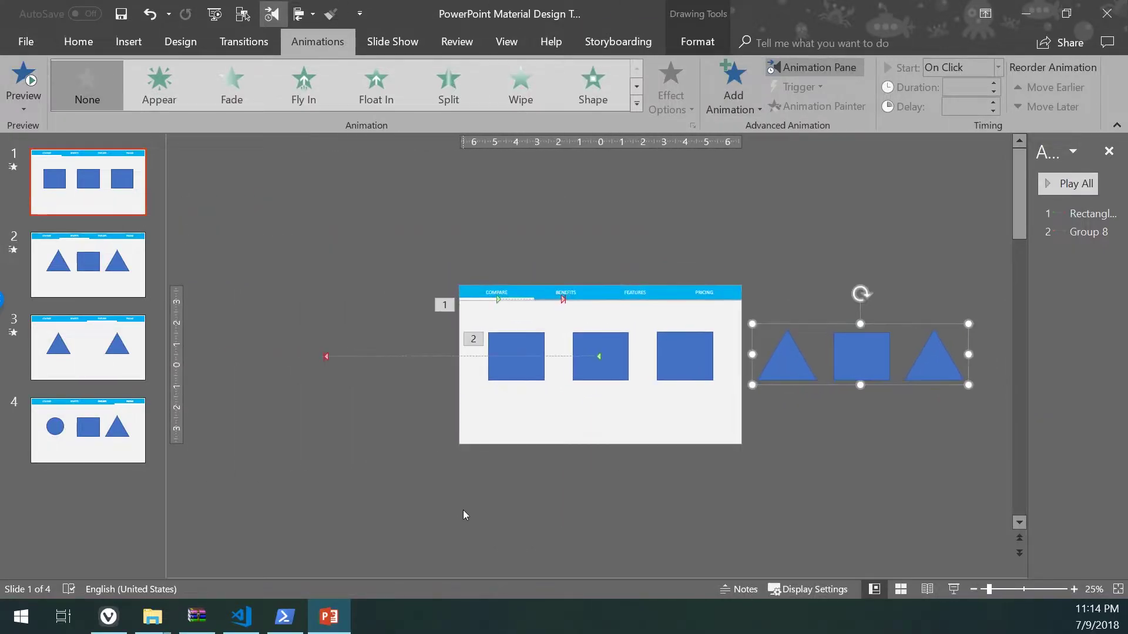
ctrl+scroll(464, 515, up, 1)
Step: Copy the three-square group's Lines animation onto the triangle group with Animation Painter, then preview
click(433, 319)
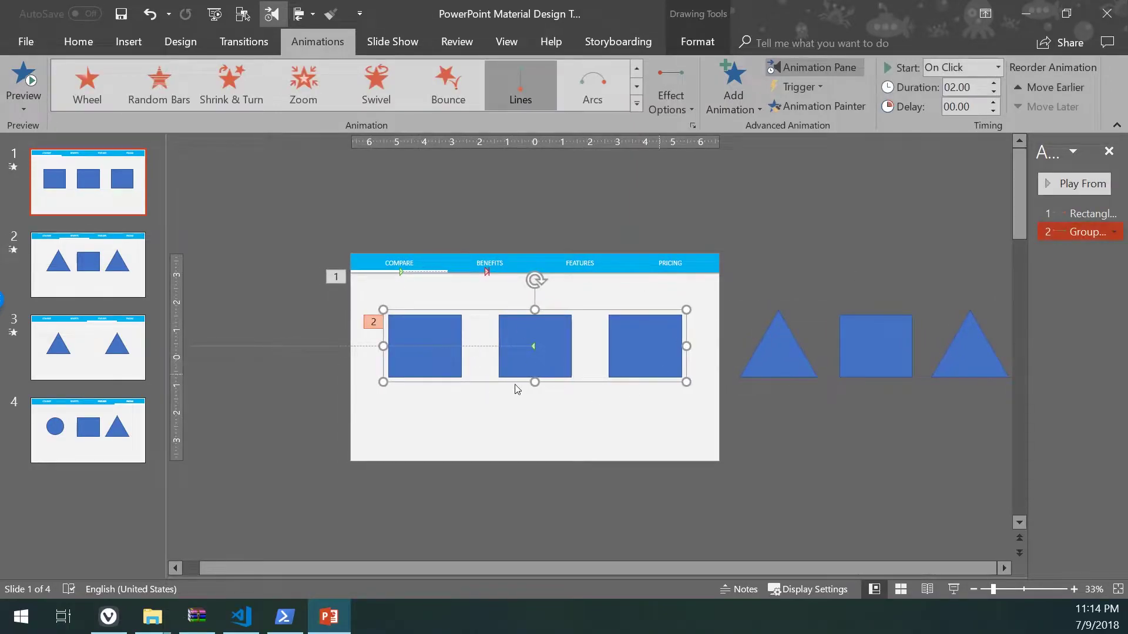
click(786, 110)
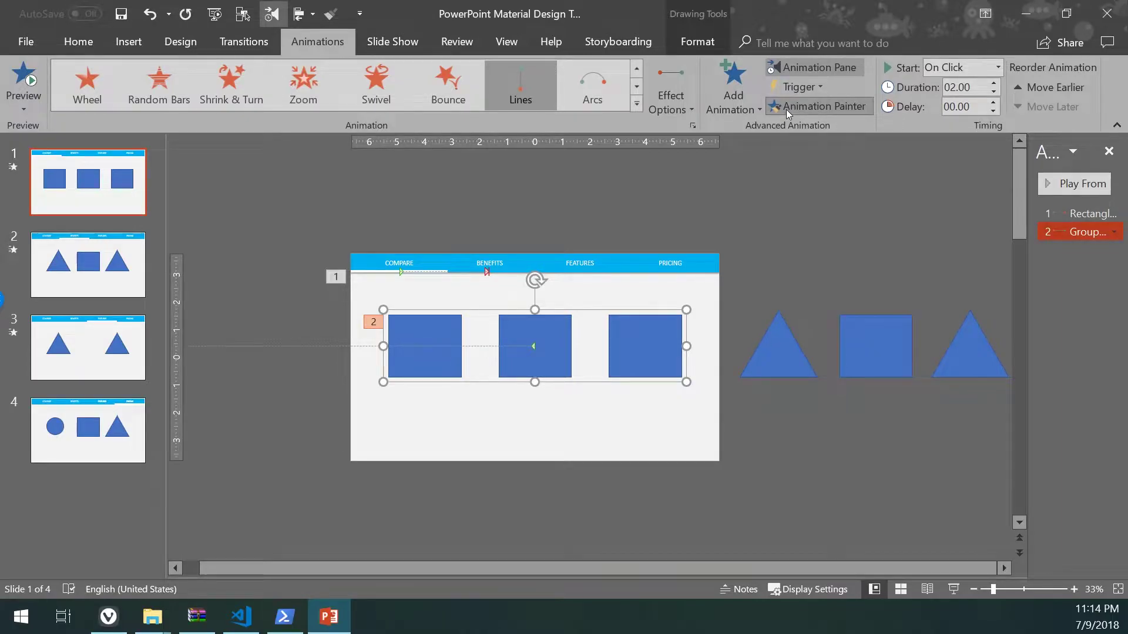
click(849, 336)
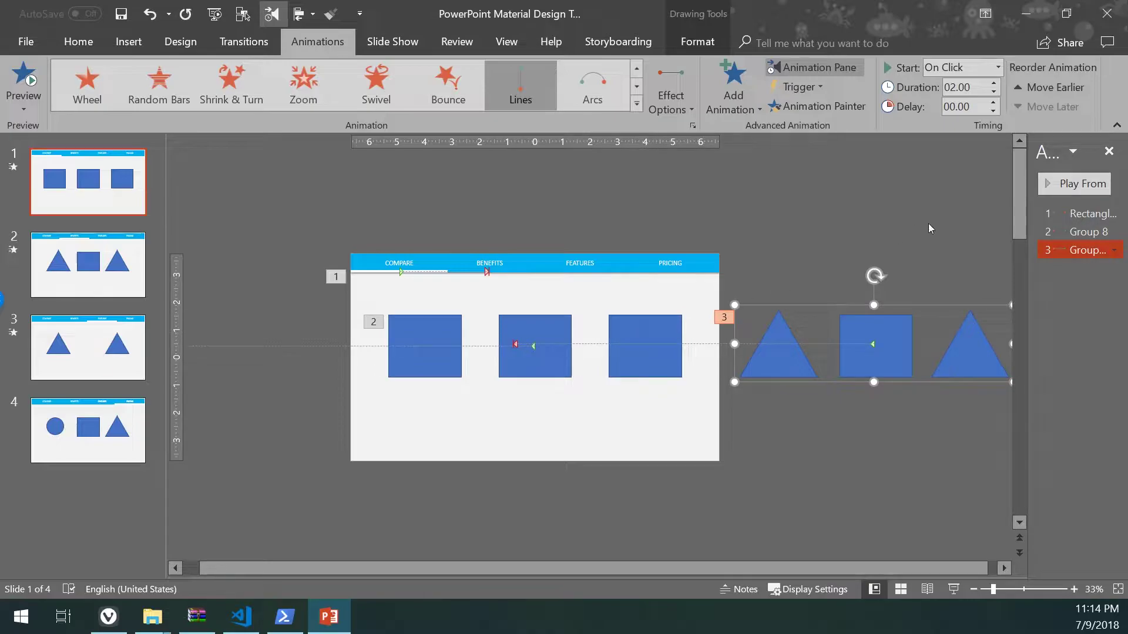
click(1079, 213)
click(1078, 185)
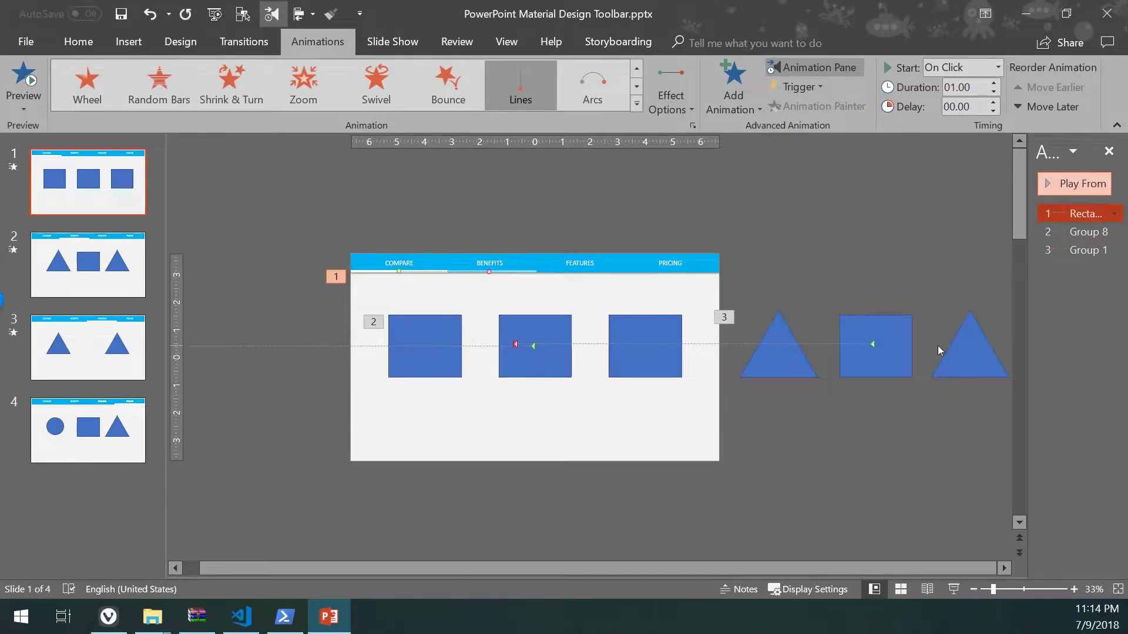
shift+click(1071, 249)
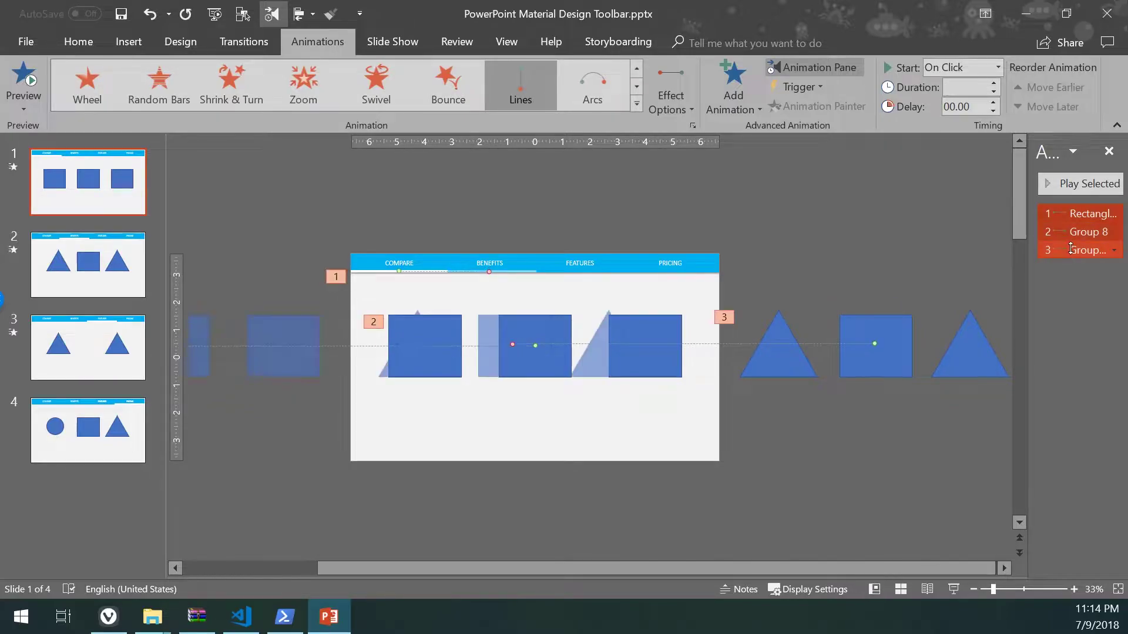
click(1022, 283)
click(71, 187)
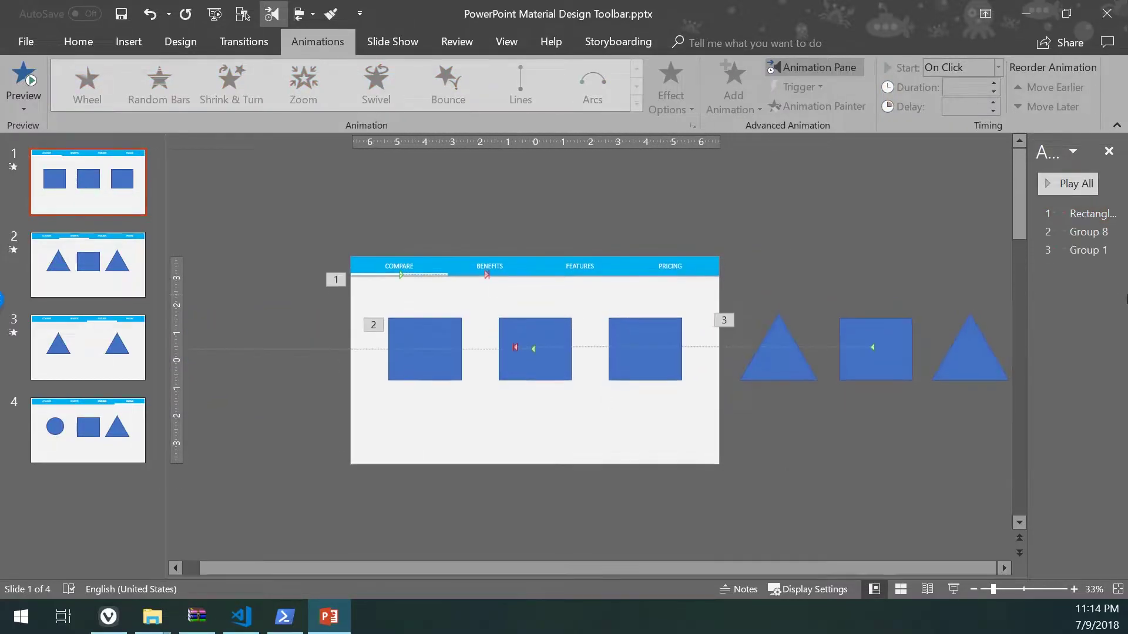
click(1045, 212)
shift+click(1074, 248)
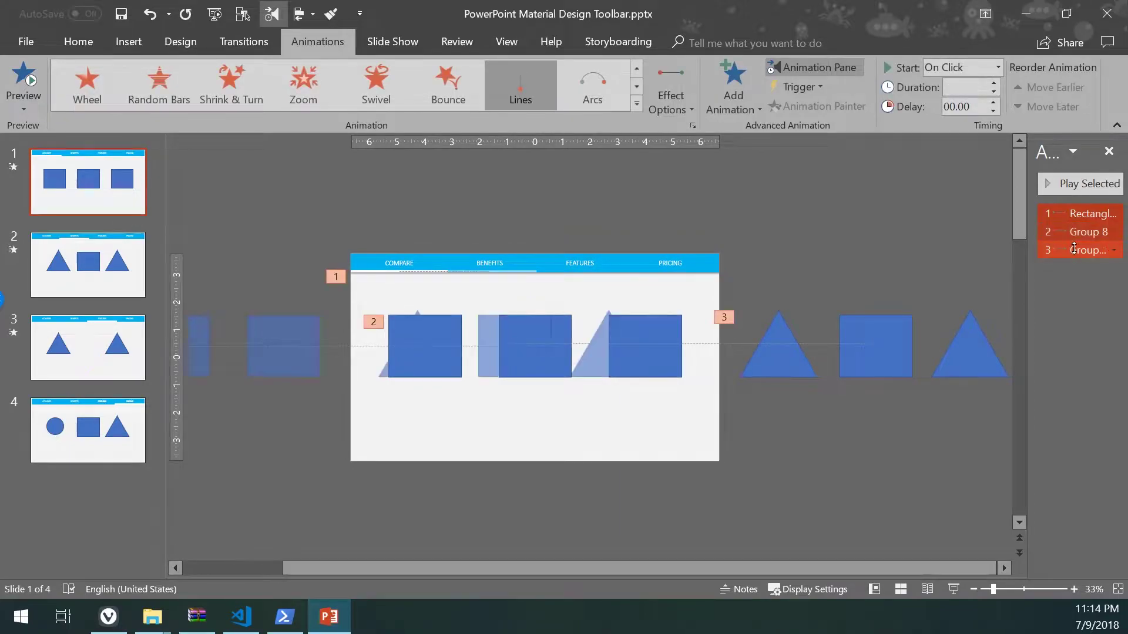
click(1073, 215)
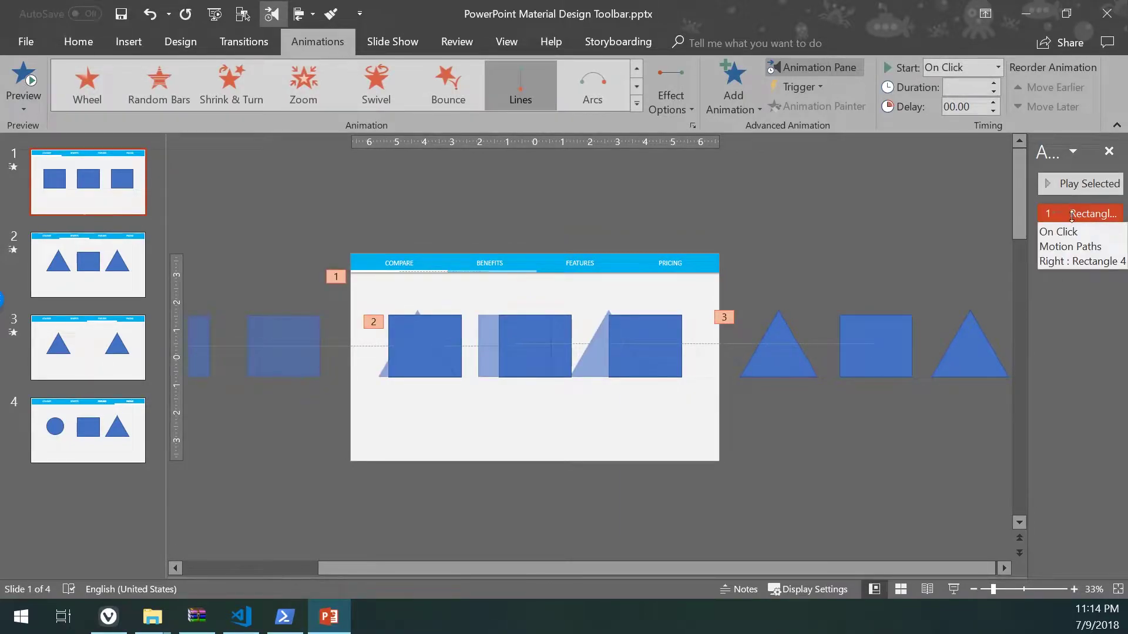
shift+click(1073, 252)
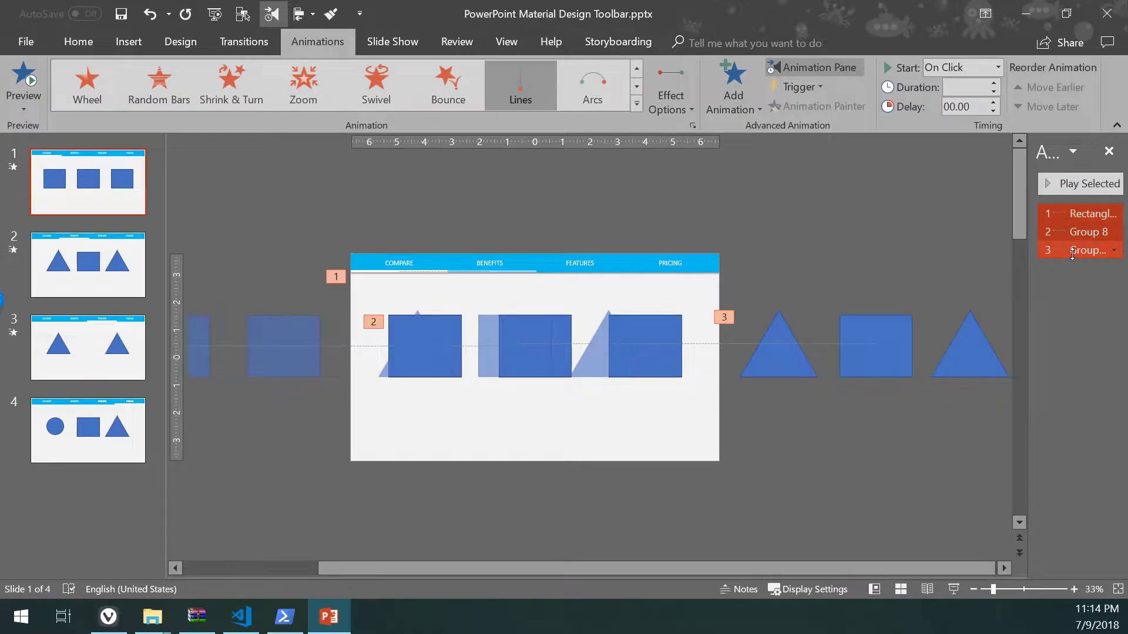
drag(1073, 254, 1052, 242)
right_click(1052, 241)
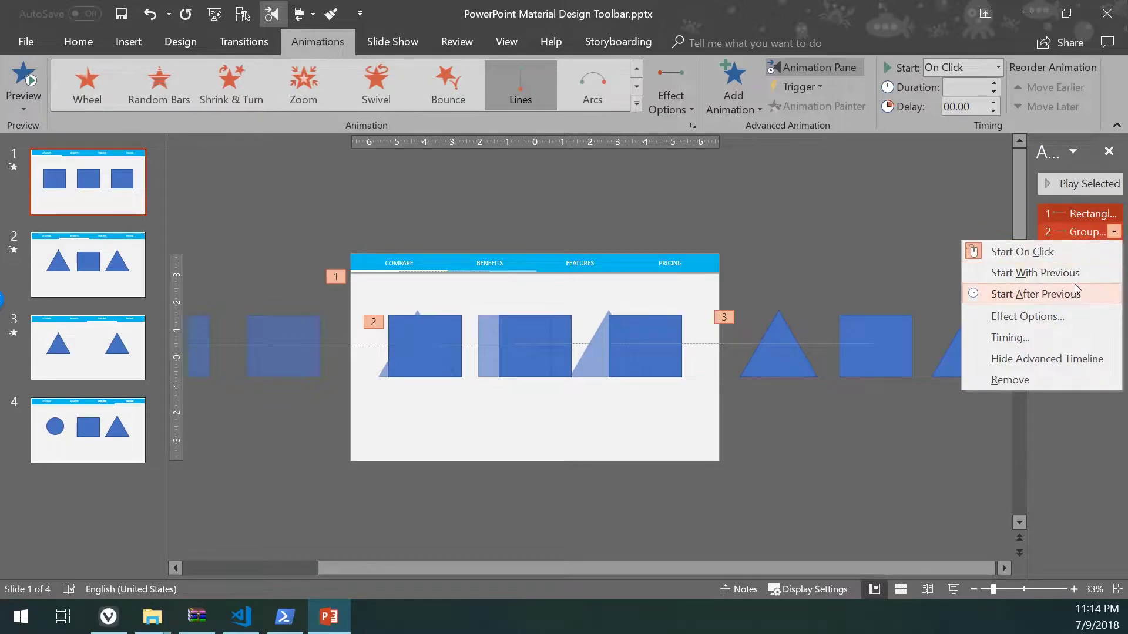
click(1063, 273)
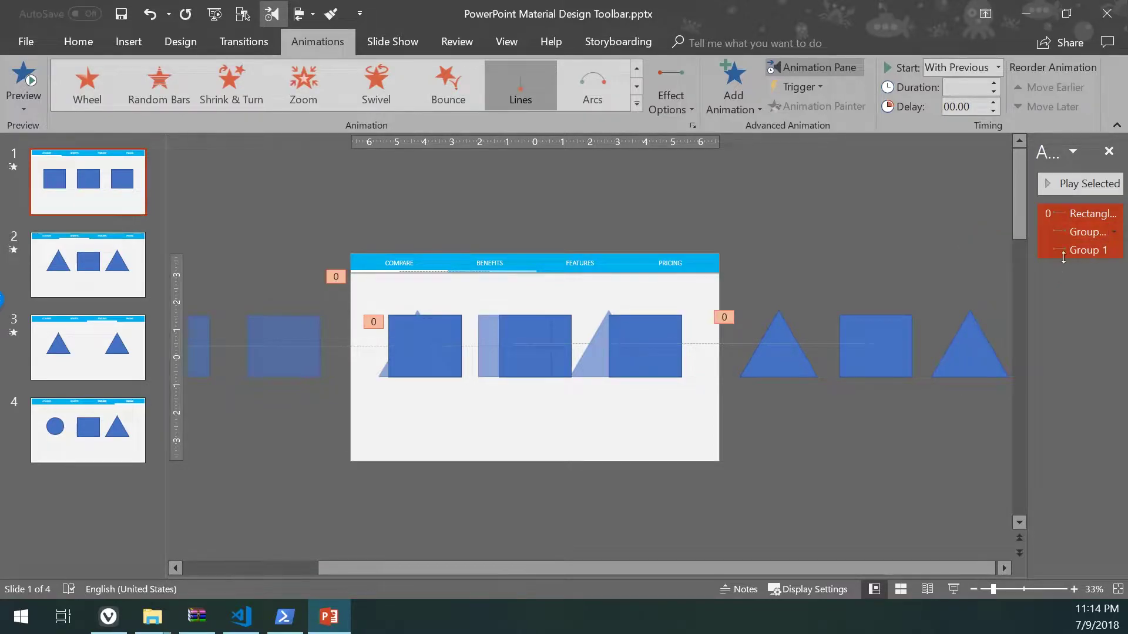
right_click(1072, 212)
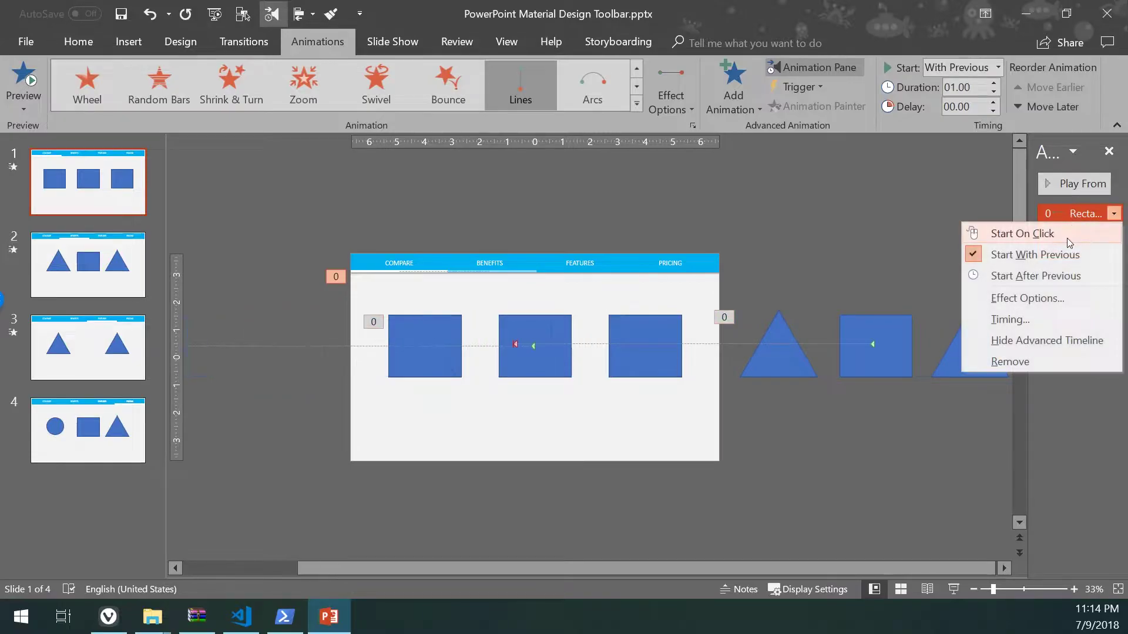
click(1068, 234)
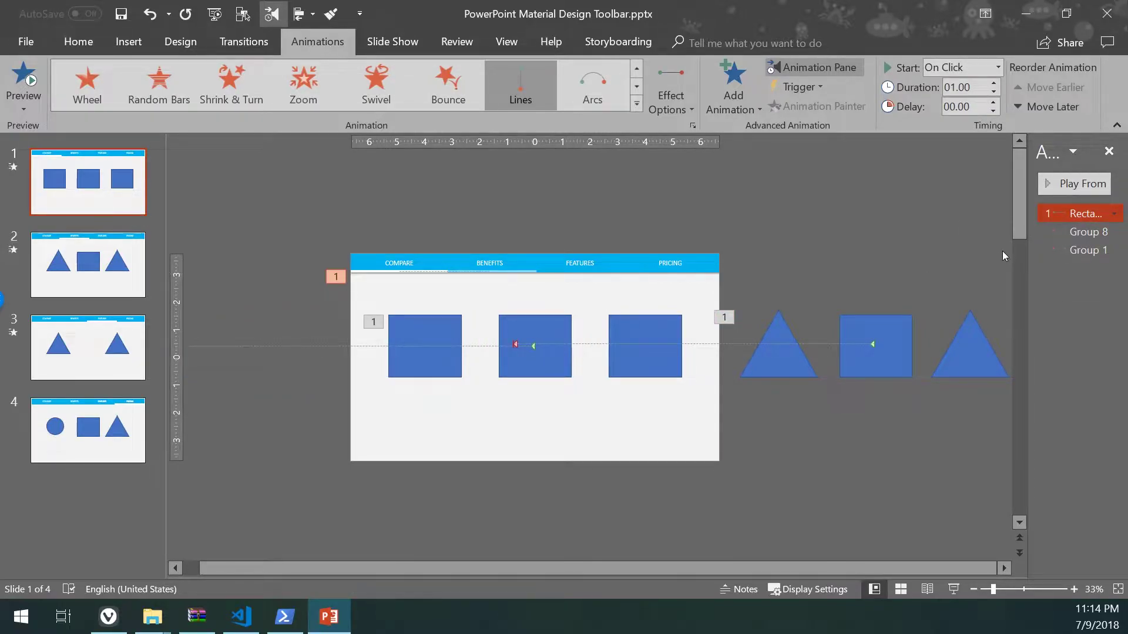
click(954, 590)
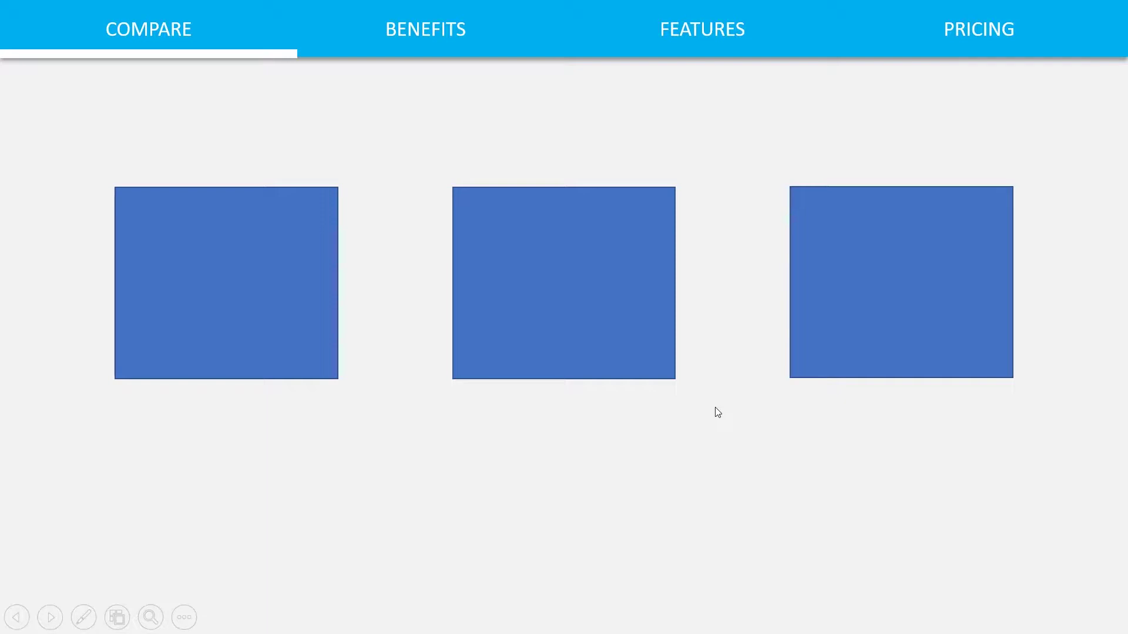
click(718, 412)
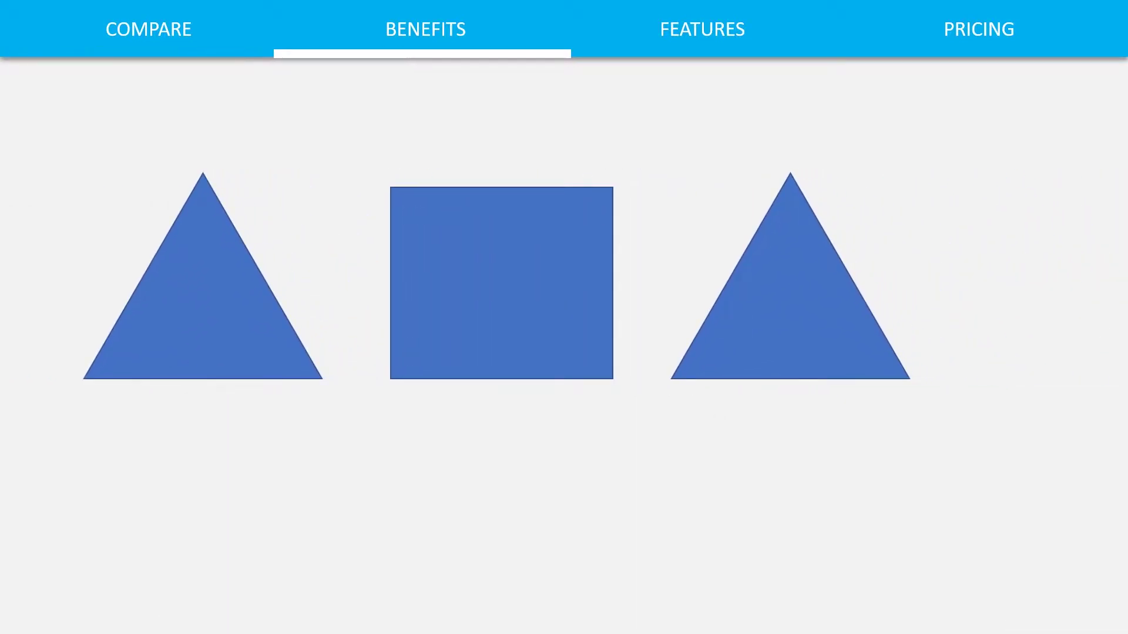
key(Escape)
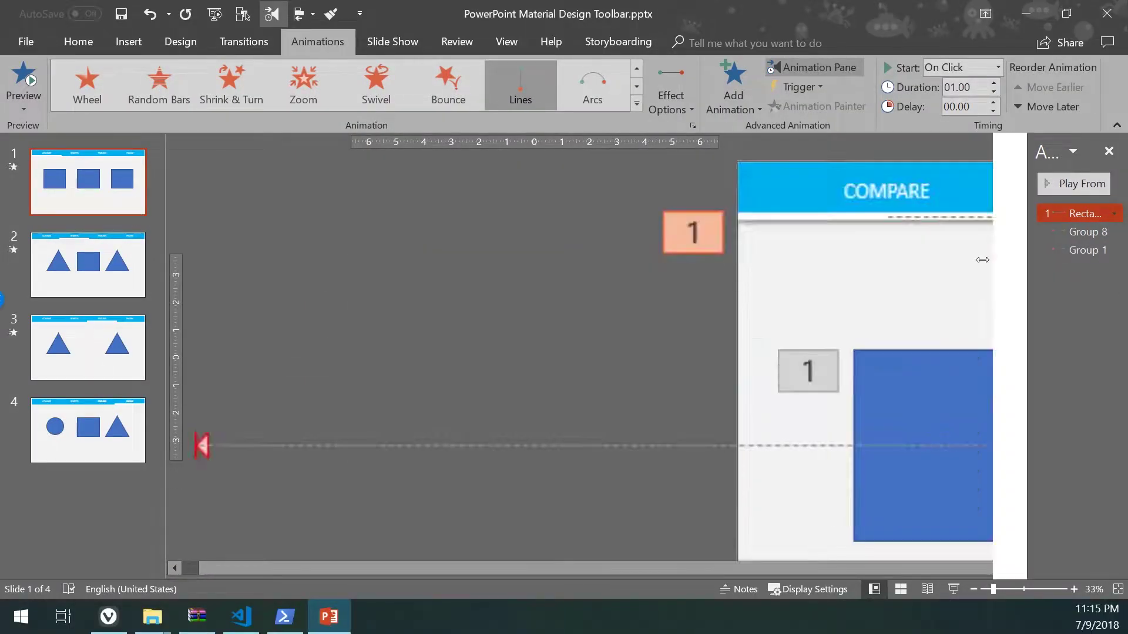
Step: Widen the Animation Pane and set the Group 8 and Group 1 durations to 01.00 second
drag(1031, 260, 863, 260)
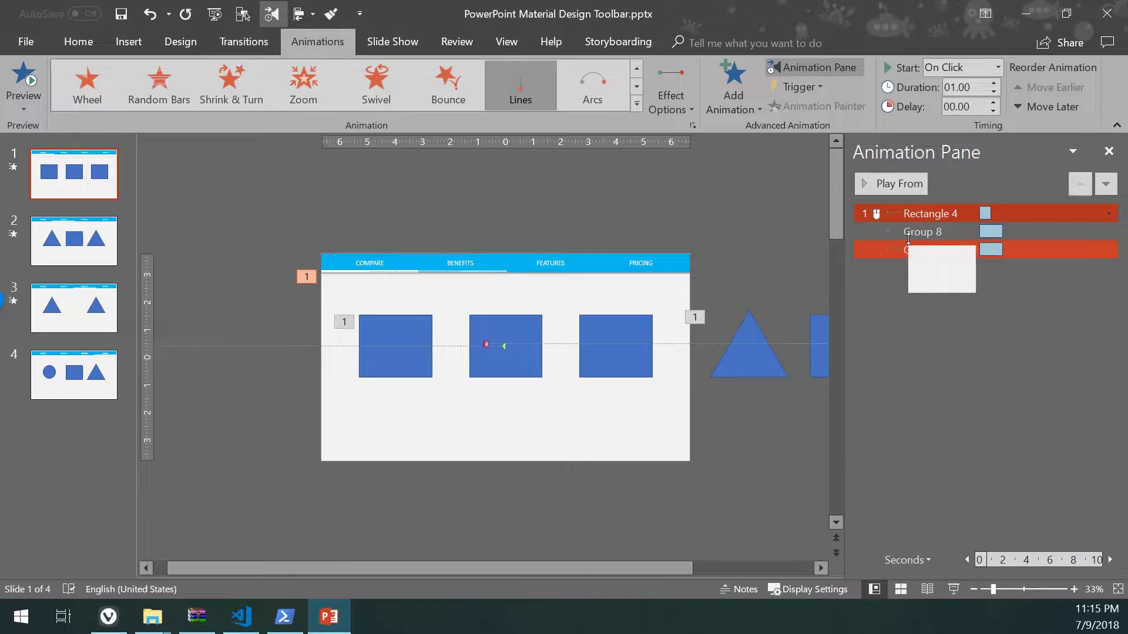
click(910, 233)
ctrl+click(917, 251)
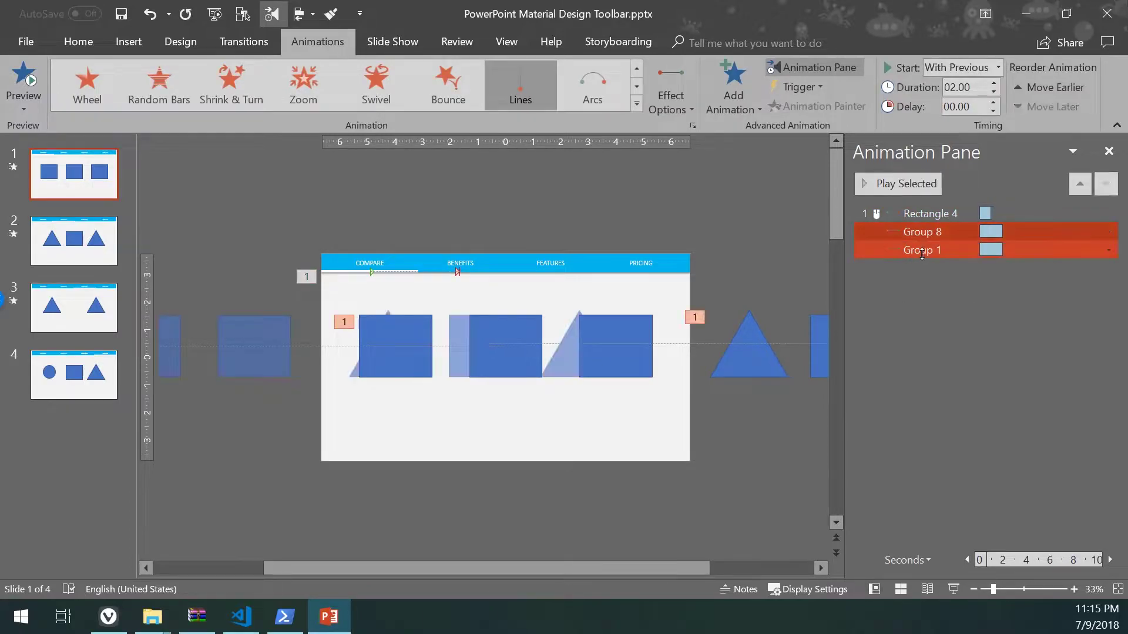
ctrl+click(946, 214)
ctrl+click(946, 214)
click(994, 92)
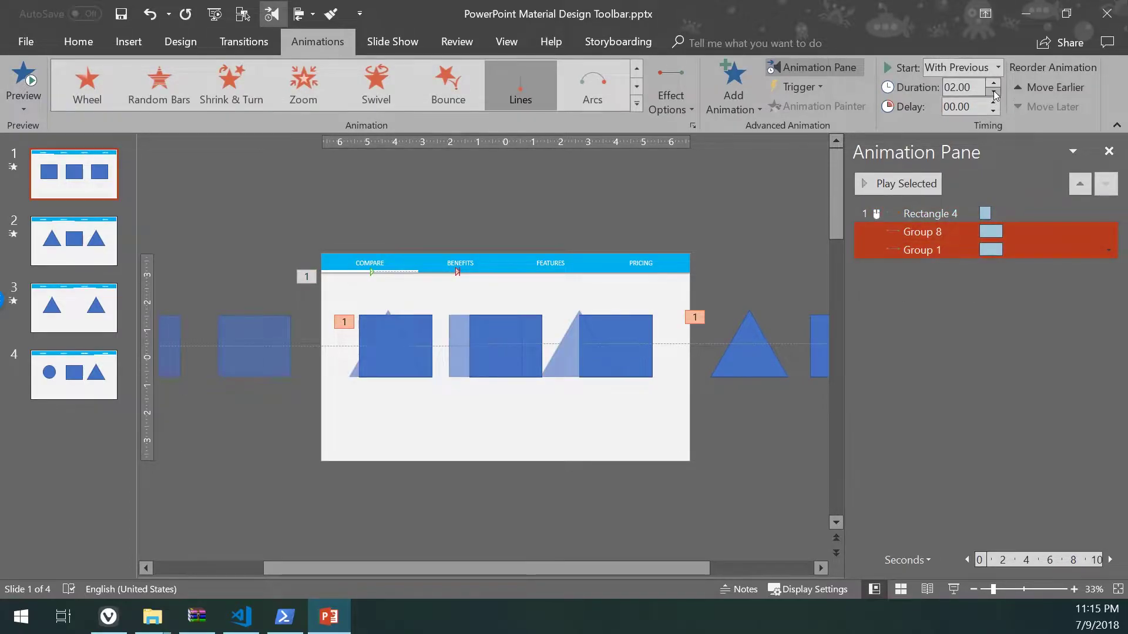
click(993, 92)
click(994, 92)
click(993, 92)
Step: Preview the animations, then run the slide show through the BENEFITS click and exit
click(947, 215)
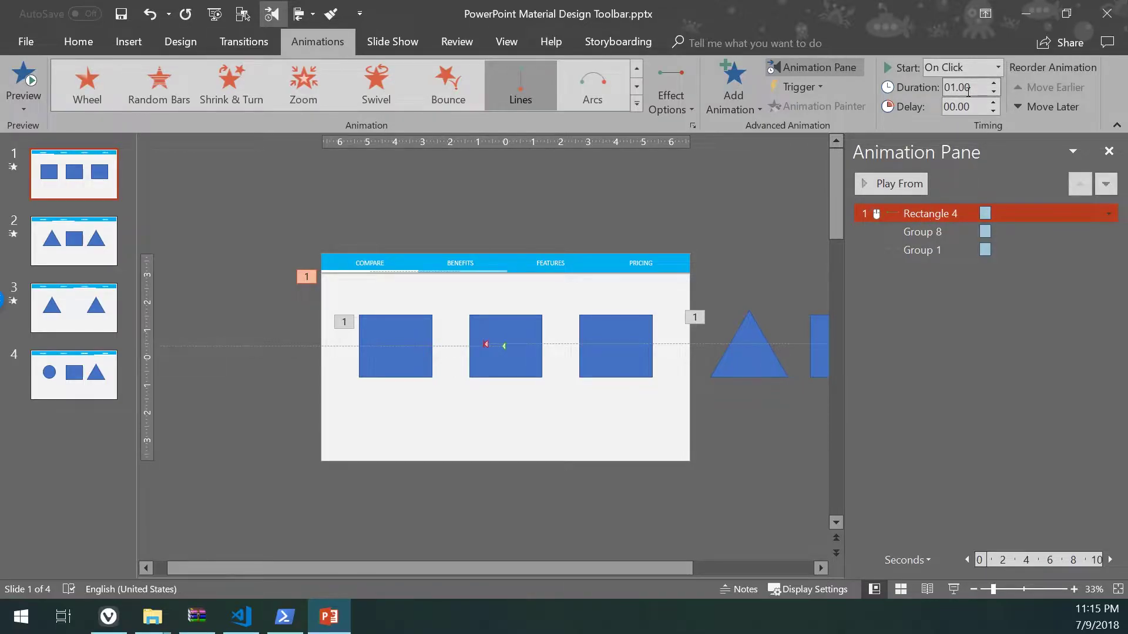
click(927, 233)
click(926, 248)
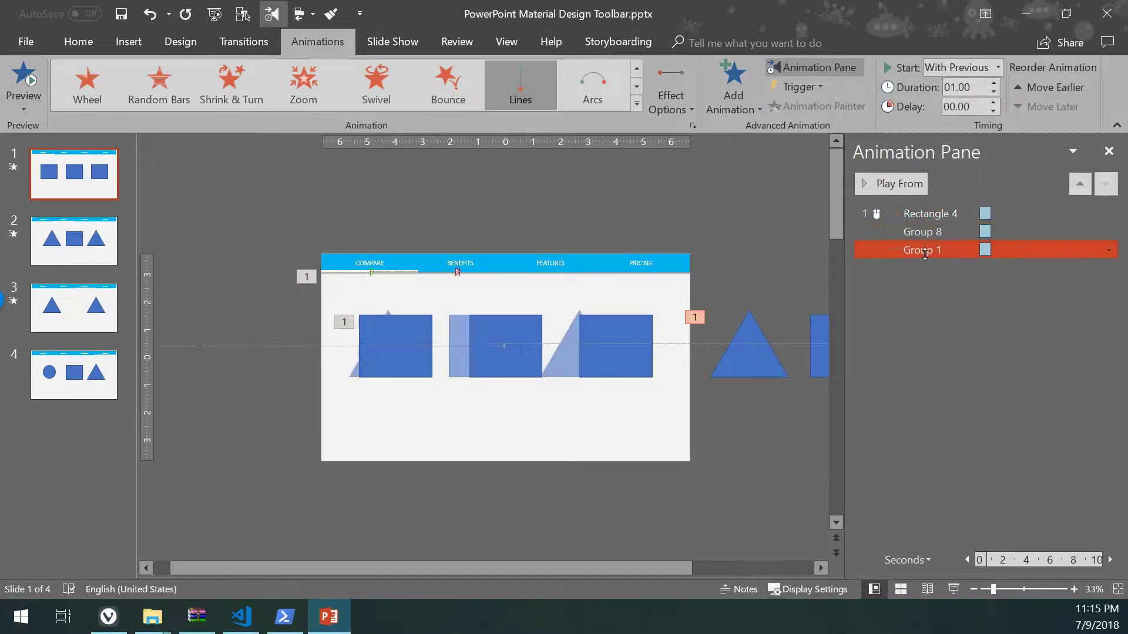
click(893, 185)
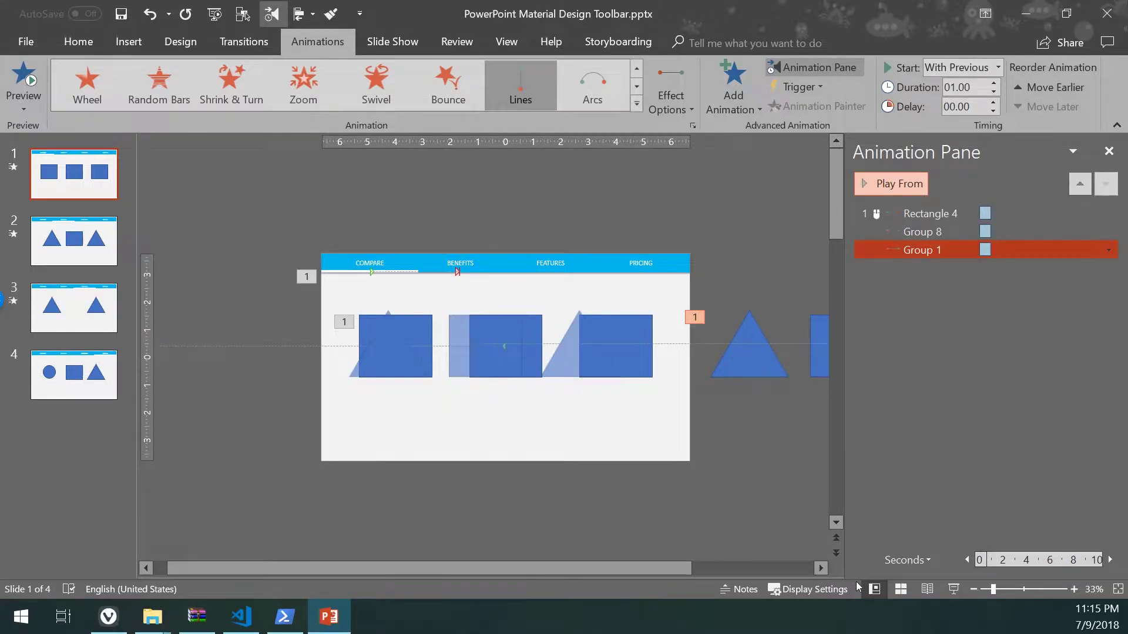
click(958, 590)
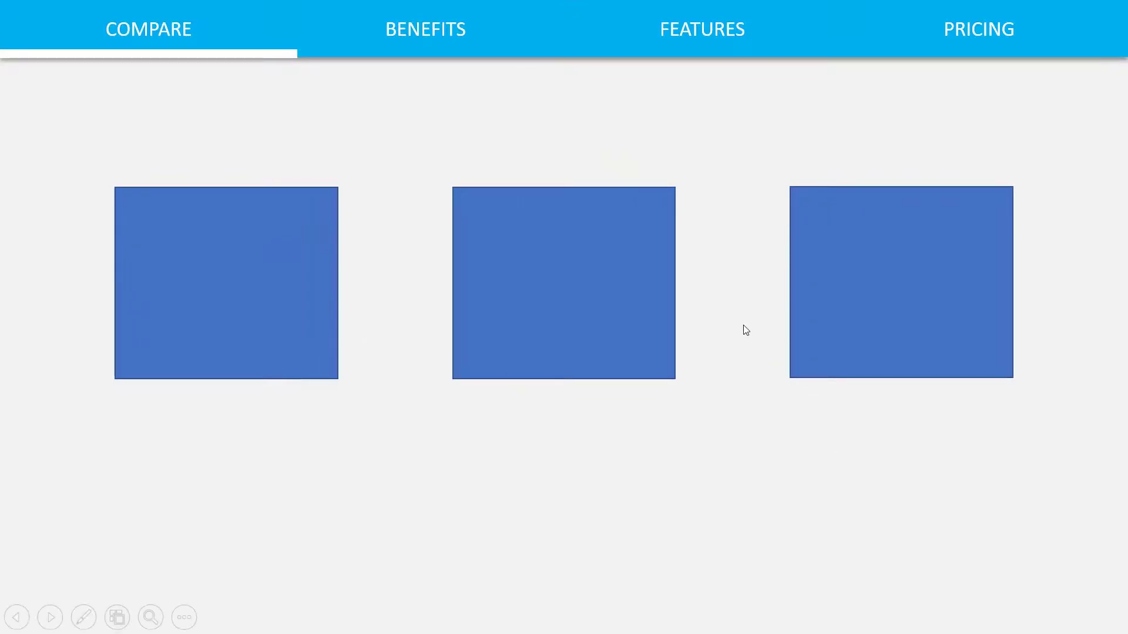
click(743, 325)
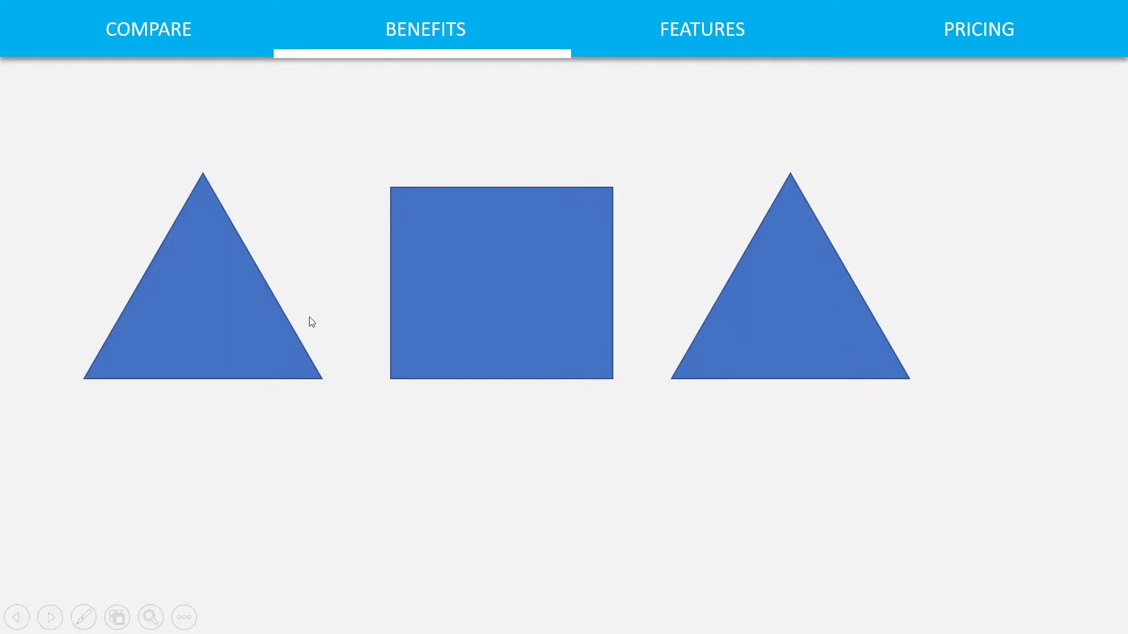
key(Escape)
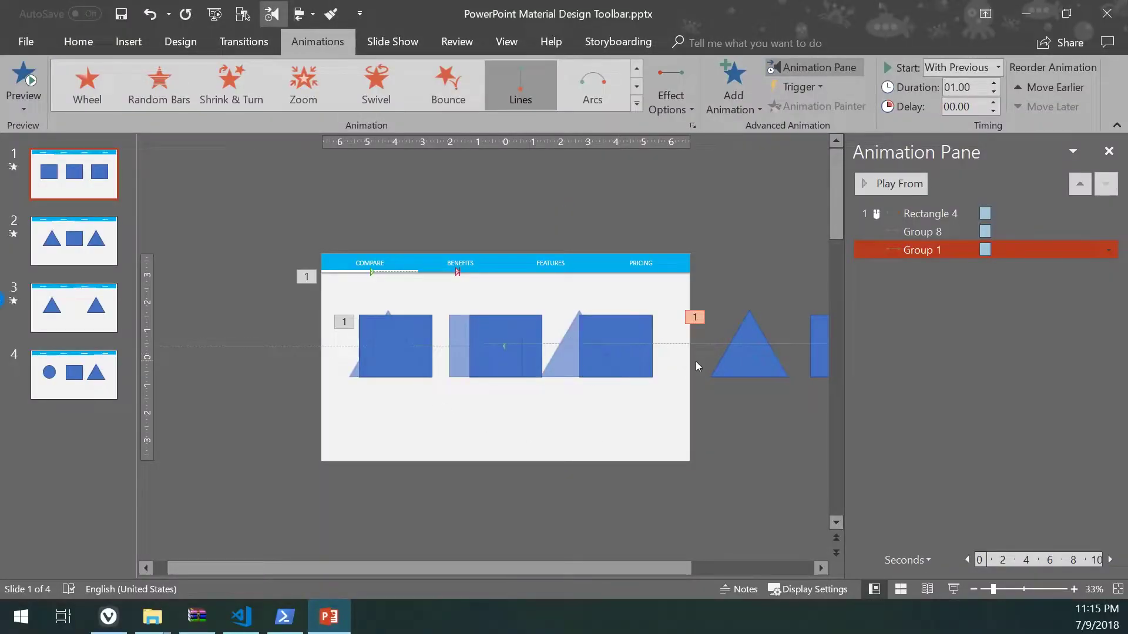
Step: Save the deck as PowerPoint Material Design Toolbar.pptx and deselect the Group 1 animation
scroll(678, 367, down, 1)
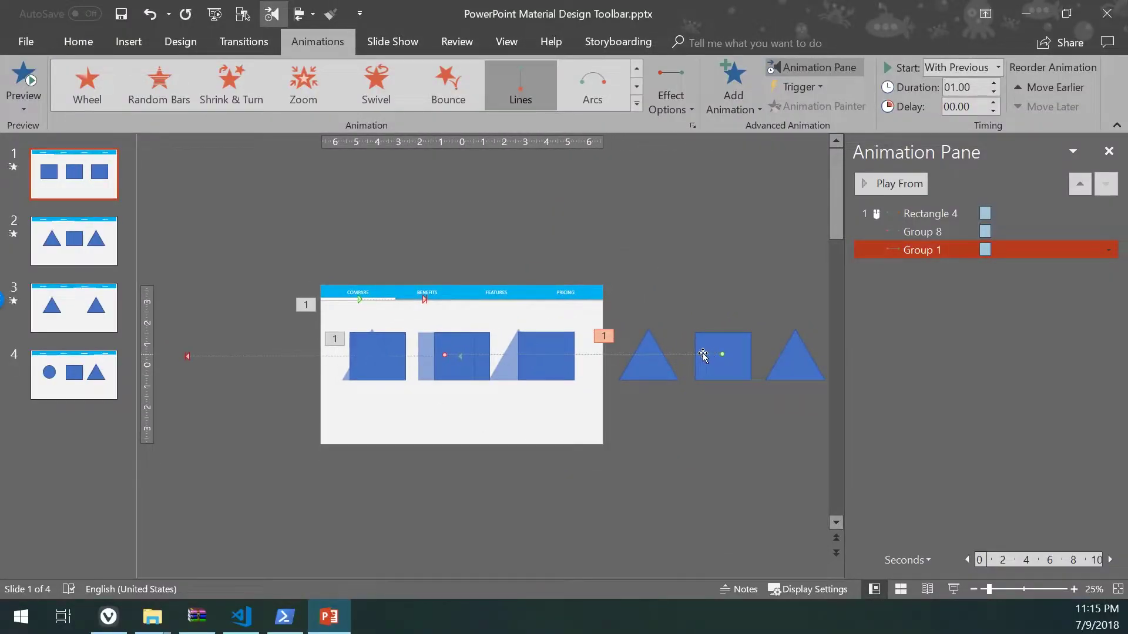
click(742, 369)
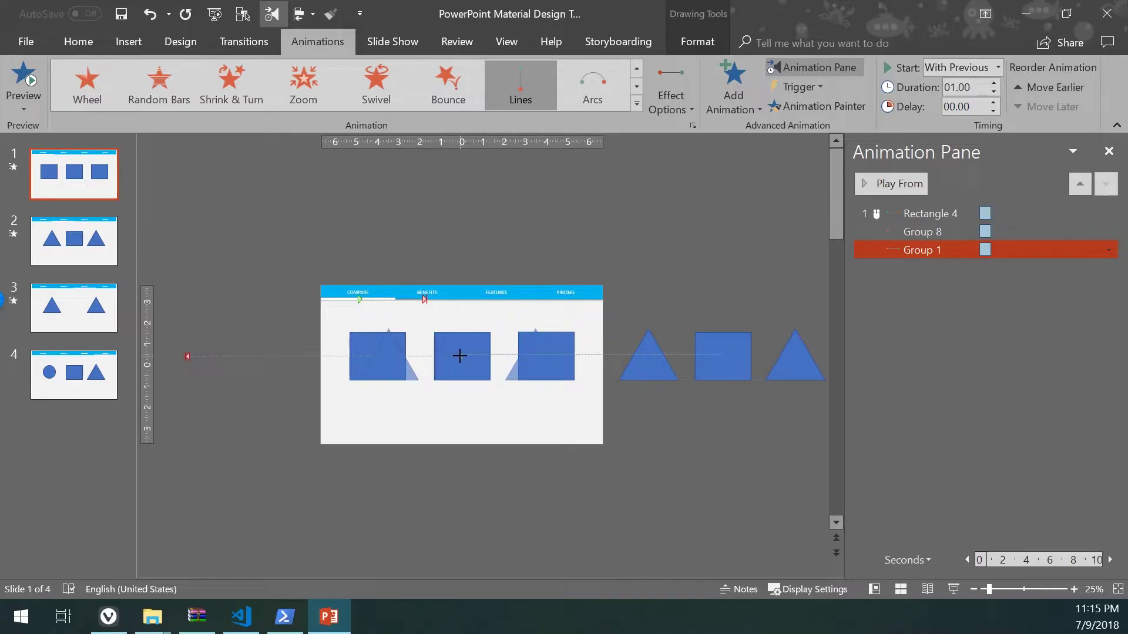
key(ctrl+s)
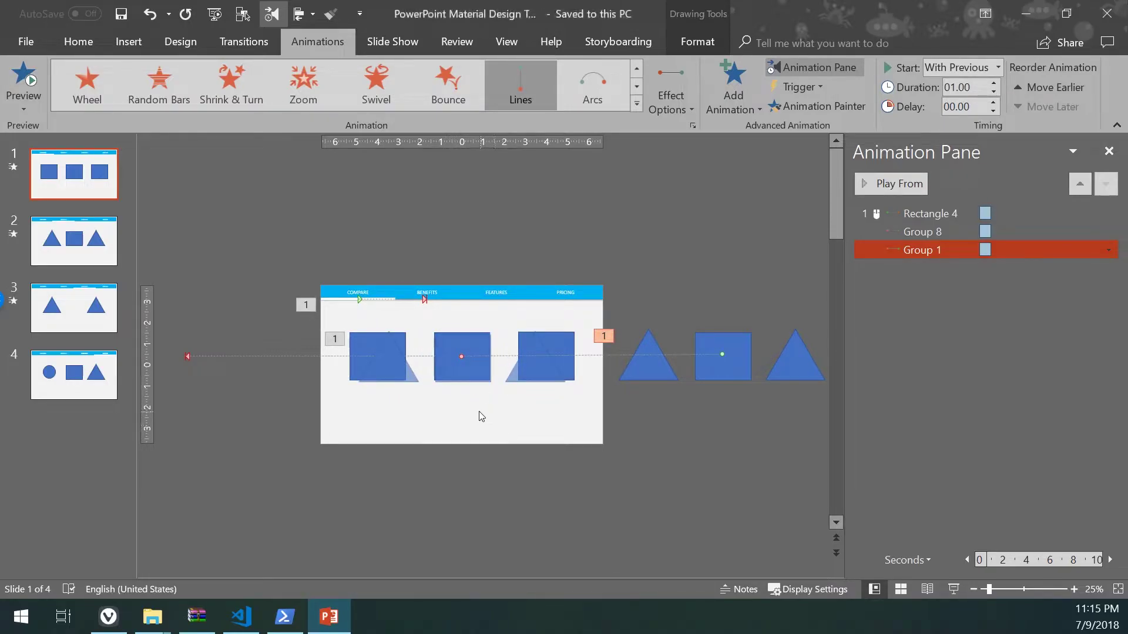
click(478, 422)
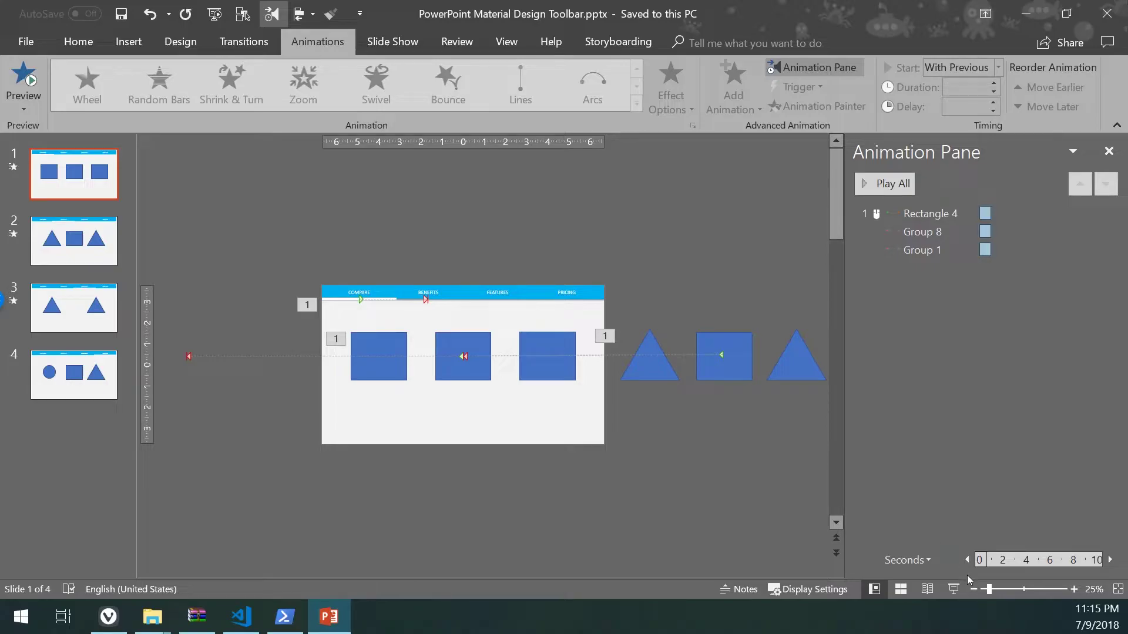
click(954, 591)
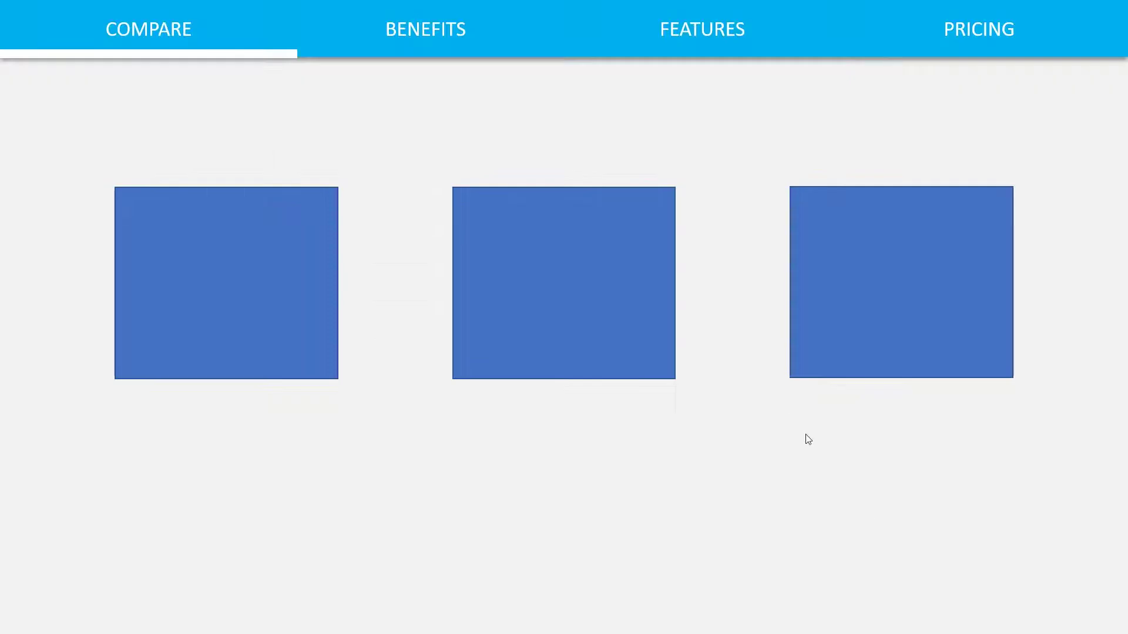
click(790, 412)
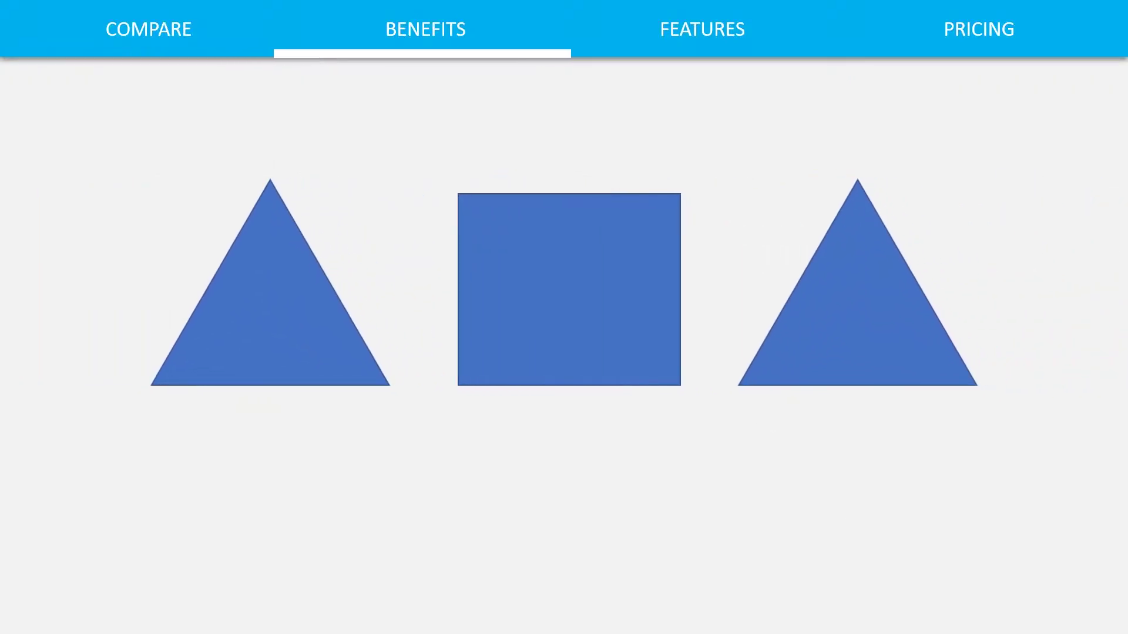
key(Escape)
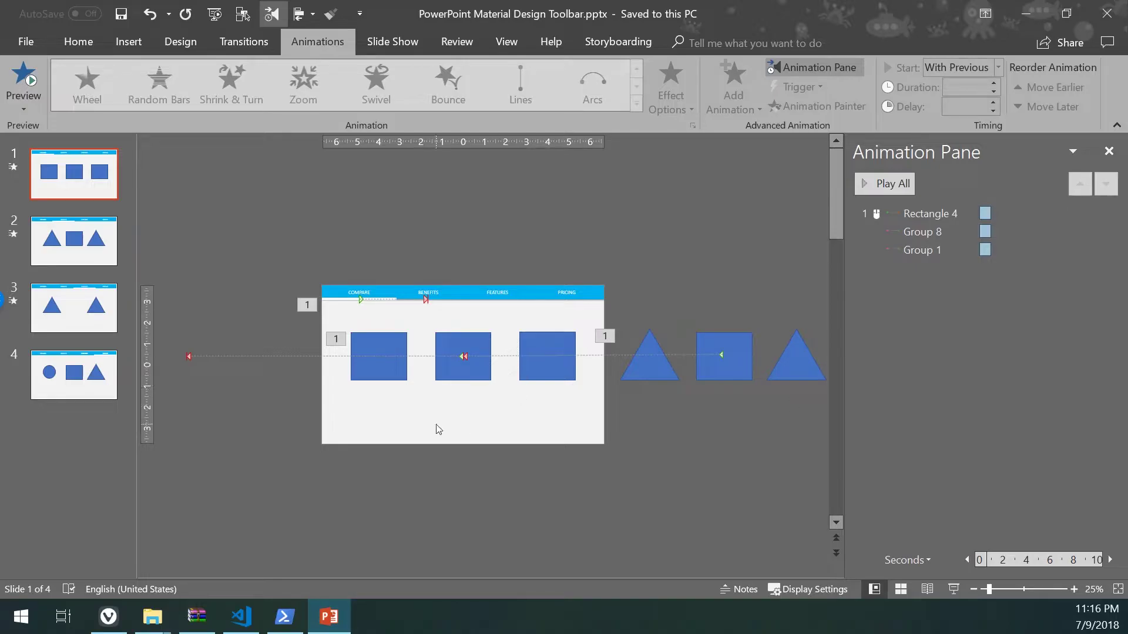
Step: Inspect the slide 1 groups and nudge the middle square slightly right to slide centre
click(696, 379)
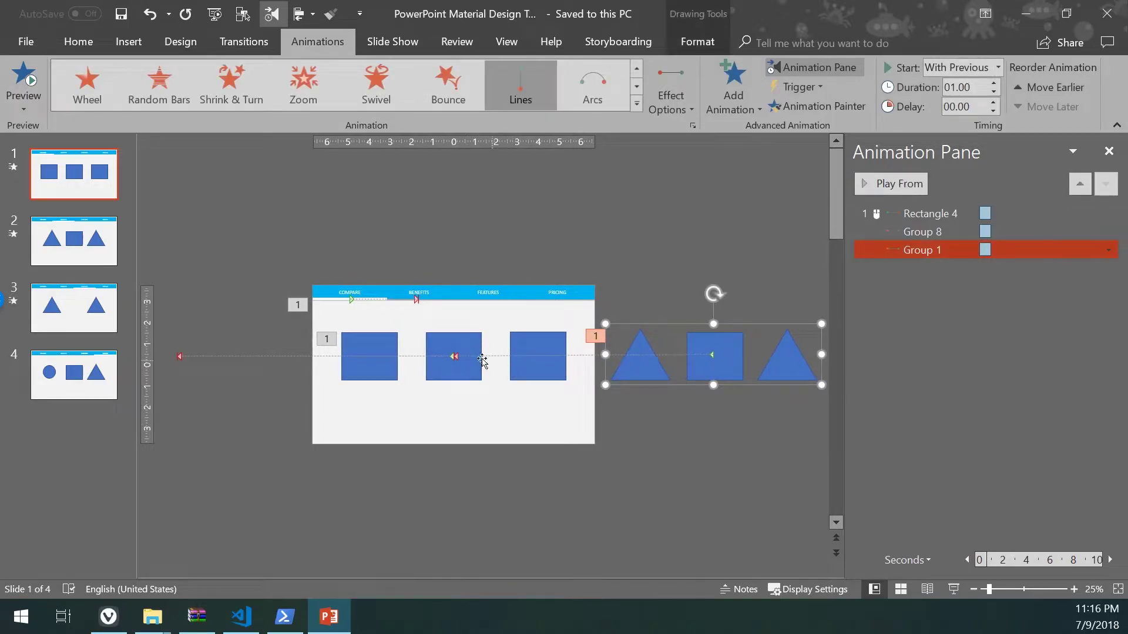
click(453, 356)
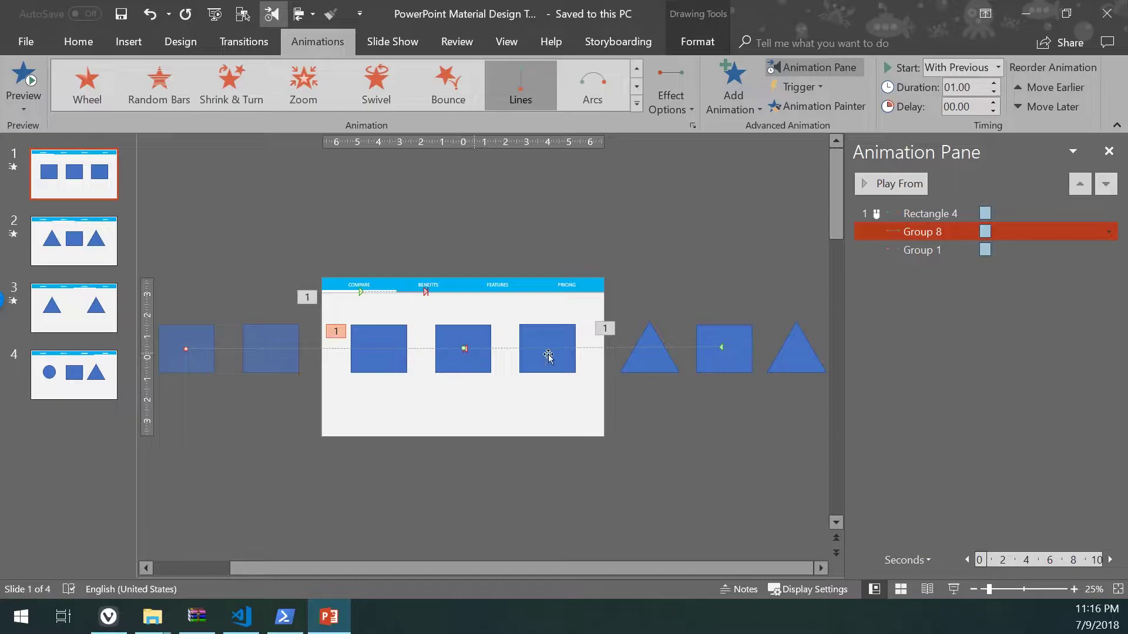
click(718, 339)
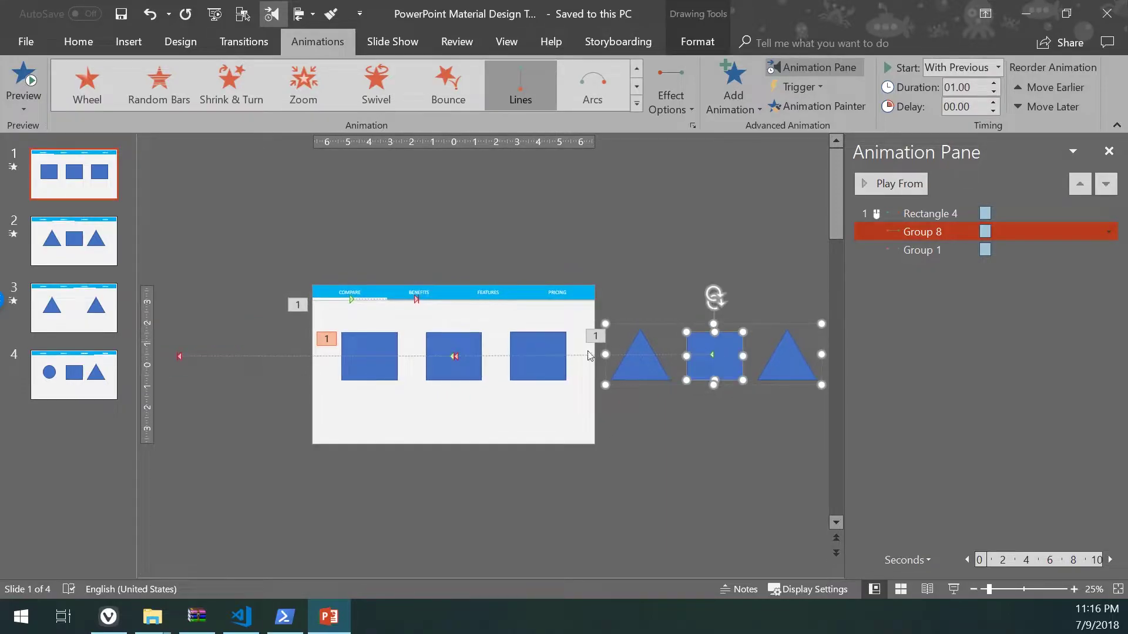
click(465, 357)
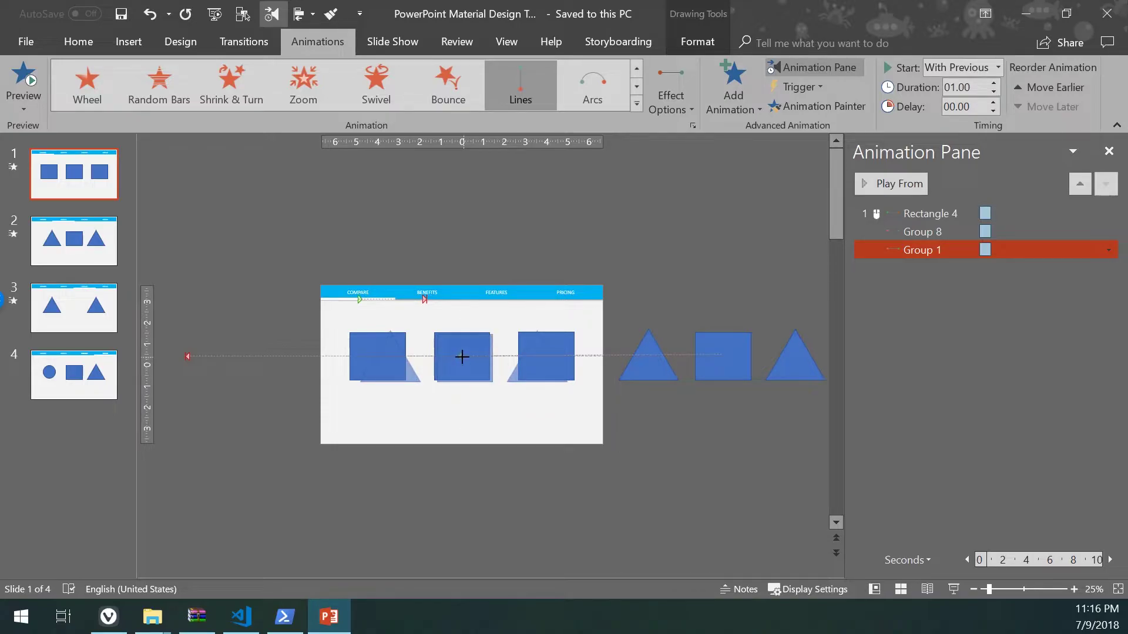
drag(455, 357, 459, 357)
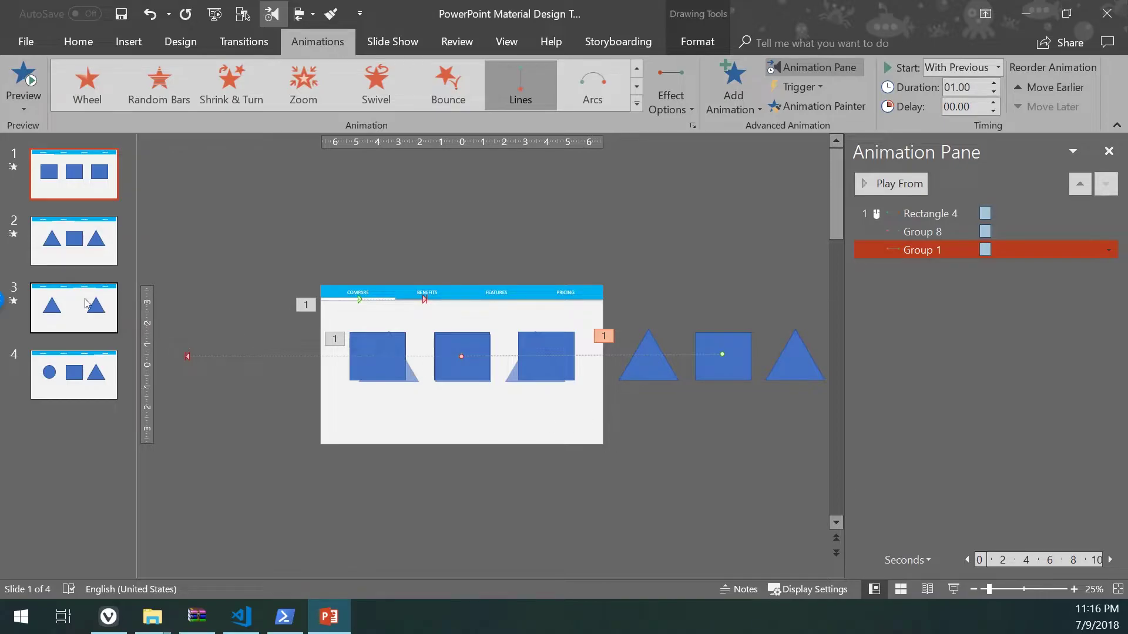
Step: Copy slide 3's two triangles and paste them over the off-slide triangles on slide 1
click(100, 317)
click(415, 360)
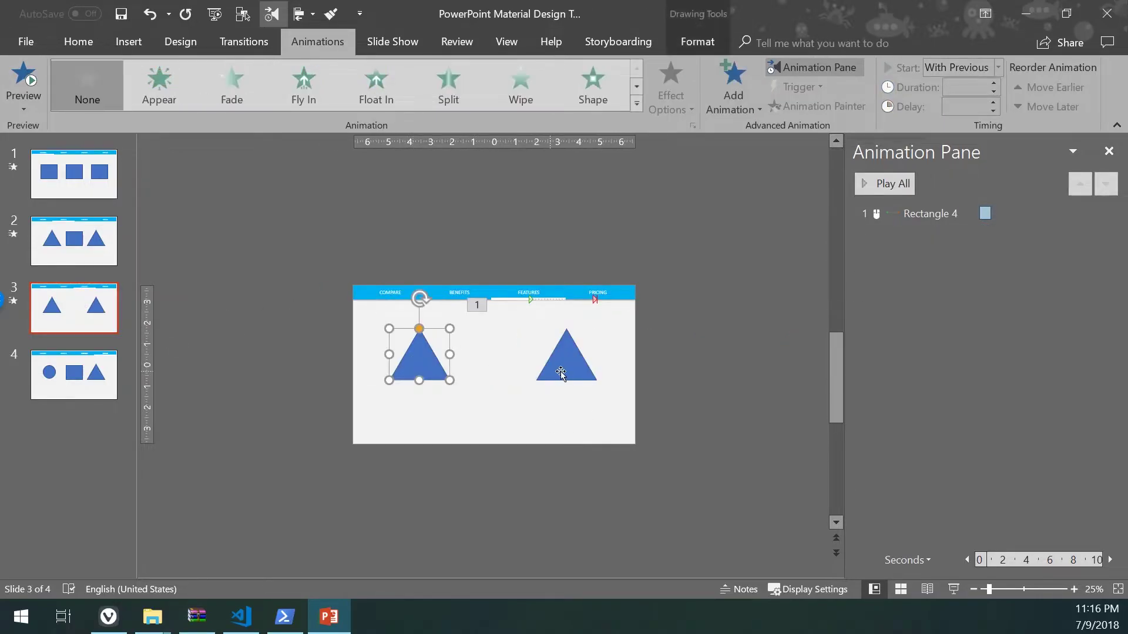
shift+click(563, 374)
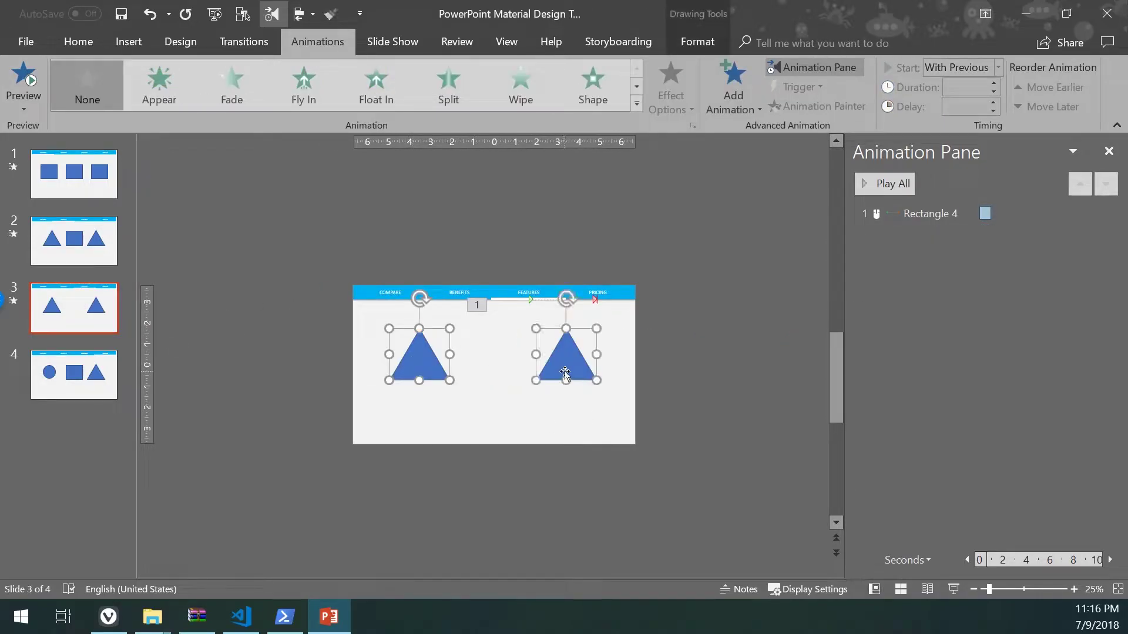
click(66, 184)
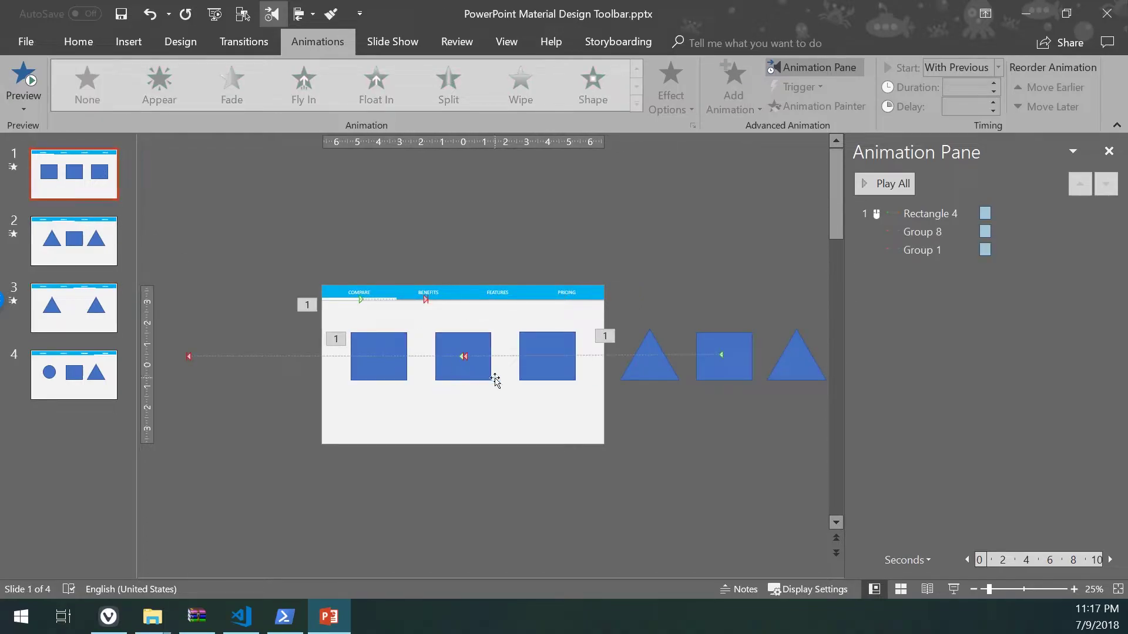
key(ctrl+v)
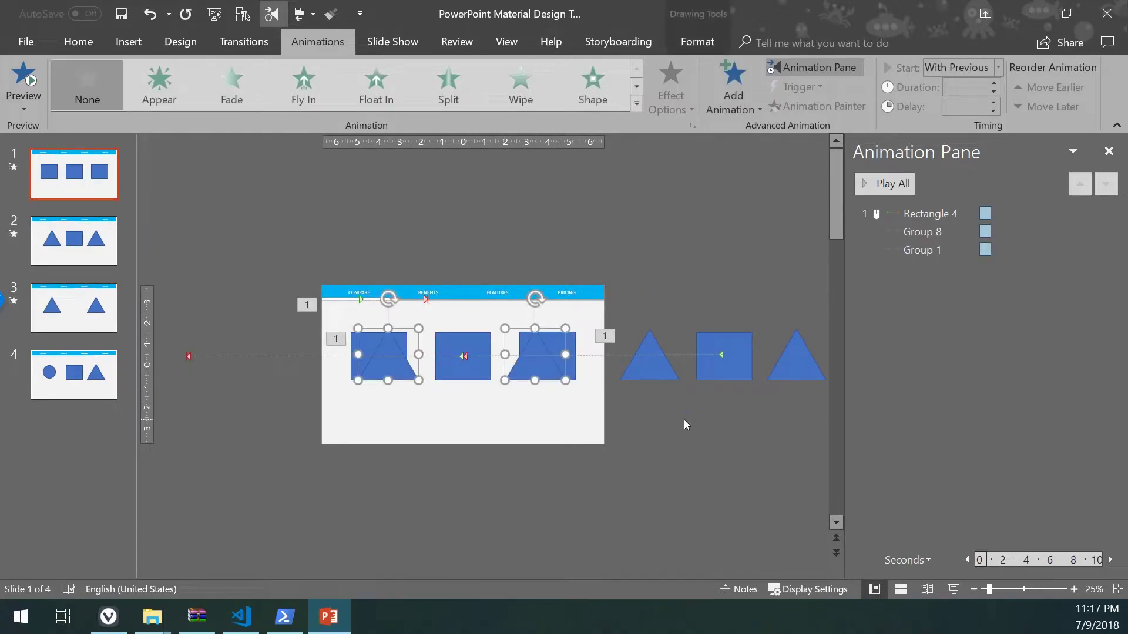
drag(560, 376, 786, 363)
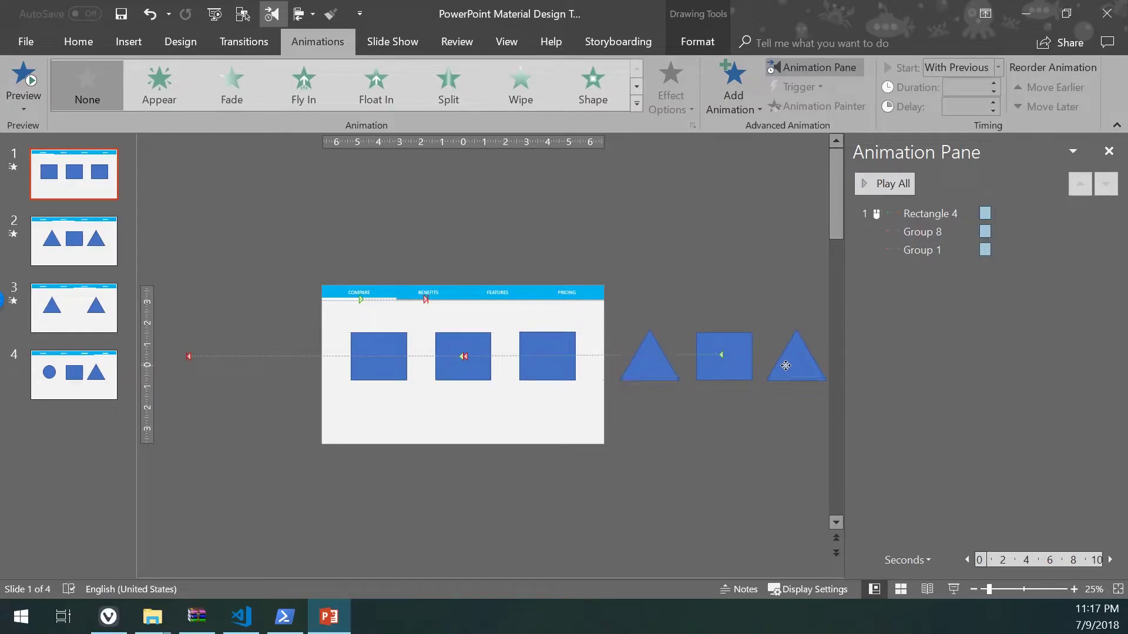
click(786, 364)
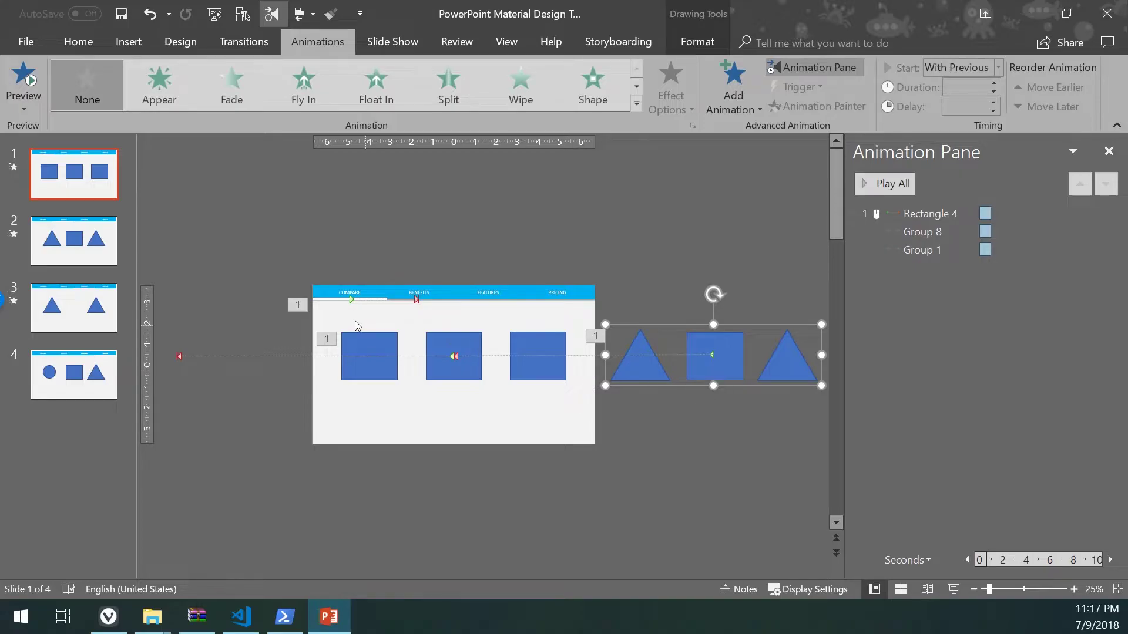
Step: Open the Selection Pane from Home > Arrange, close the Animation Pane, and widen the list
click(81, 44)
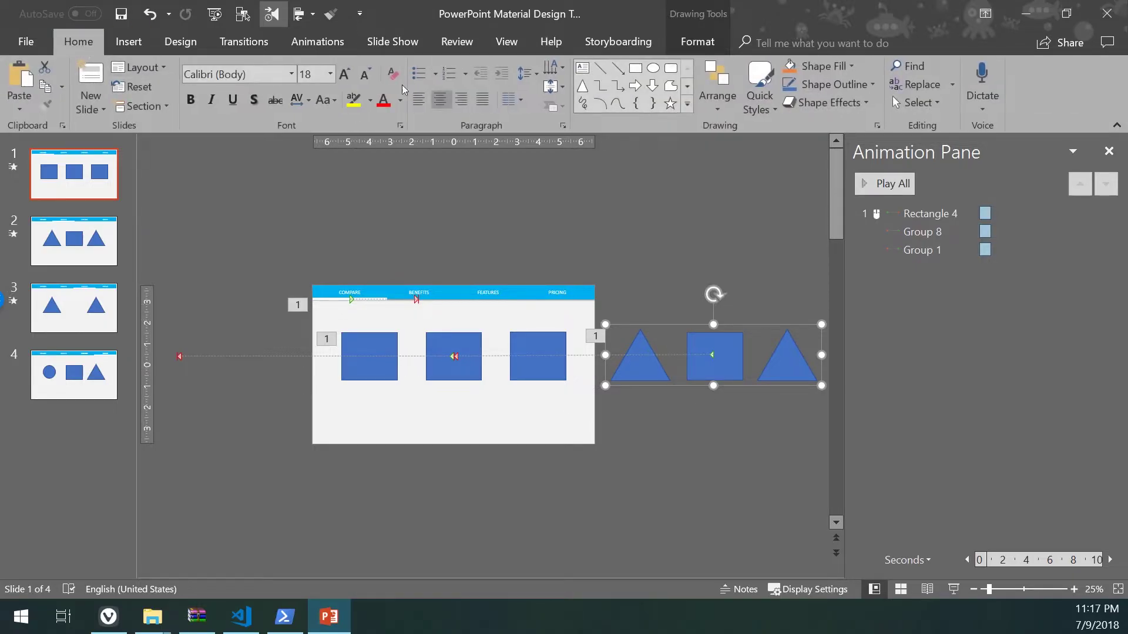
click(718, 106)
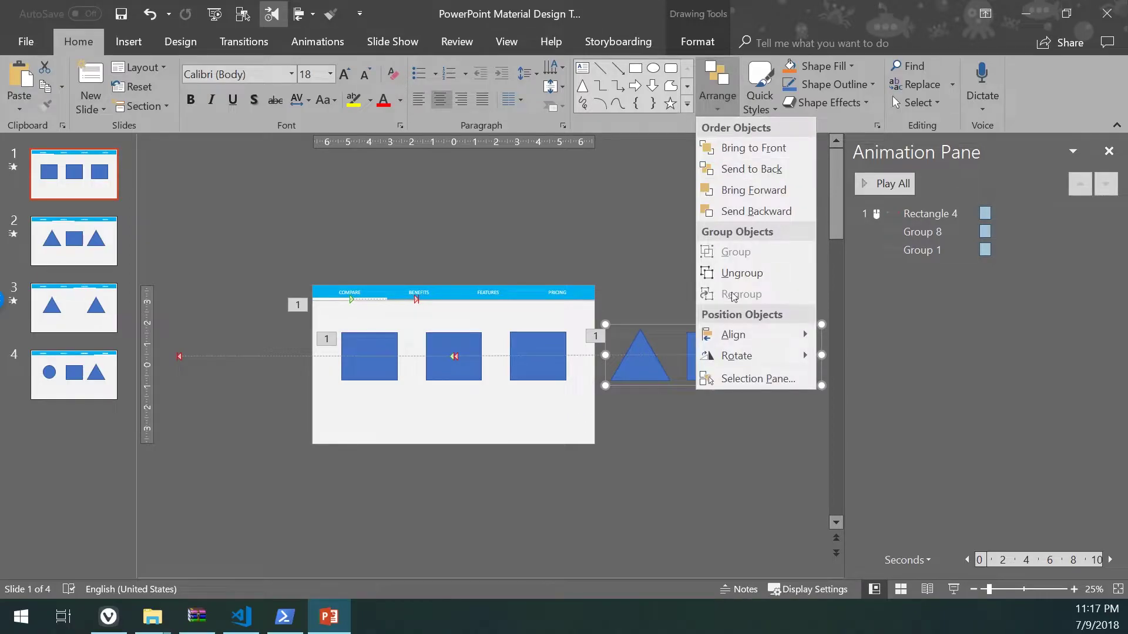
click(758, 378)
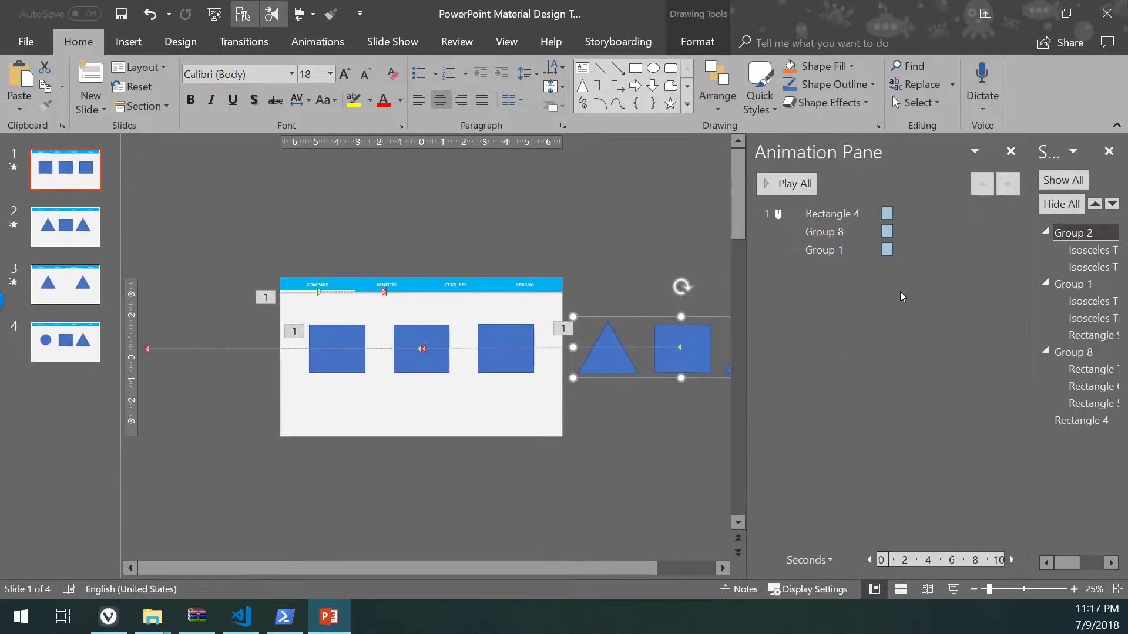
click(1010, 152)
drag(1038, 189, 870, 194)
Step: Review the slide's objects in the Selection Pane and hide Group 8's three squares
click(917, 260)
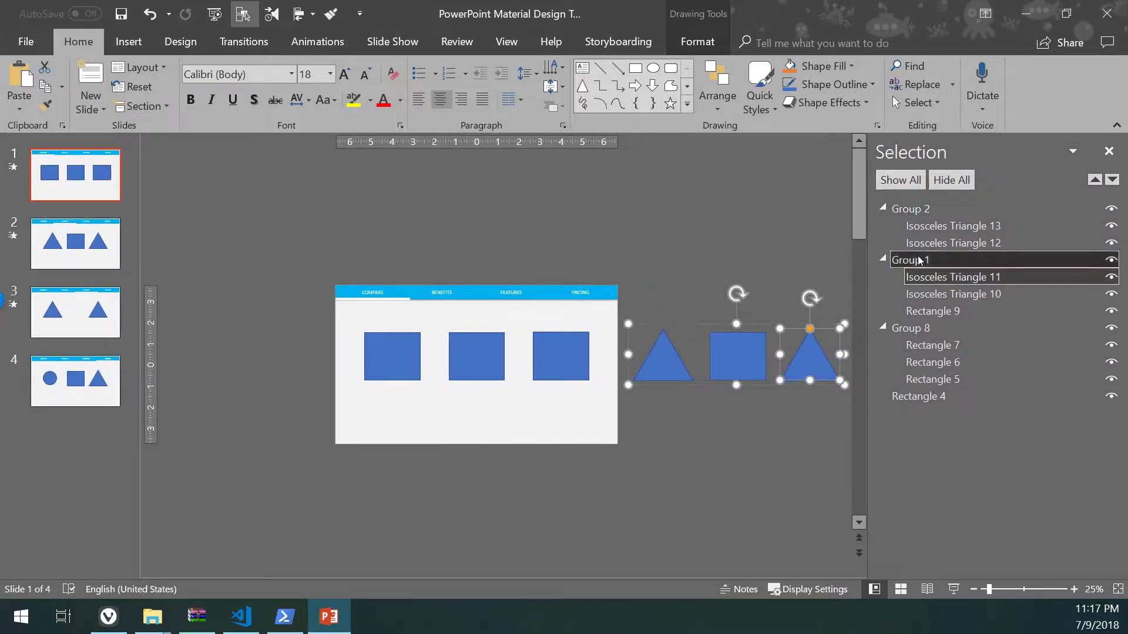
click(922, 294)
click(919, 328)
click(921, 362)
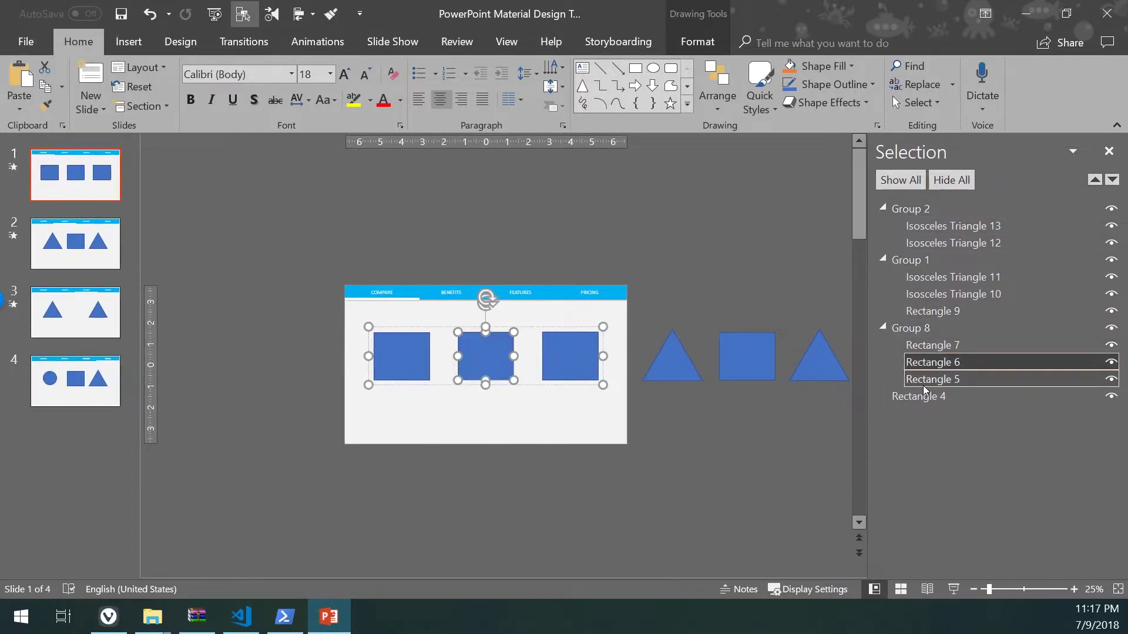
click(922, 379)
click(920, 396)
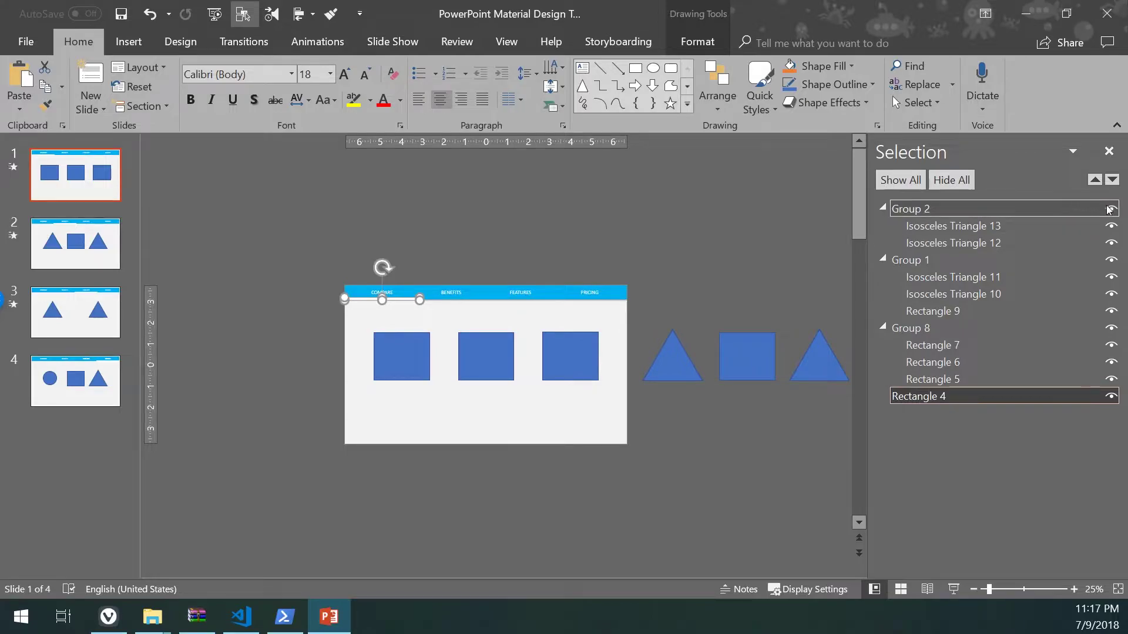
click(473, 364)
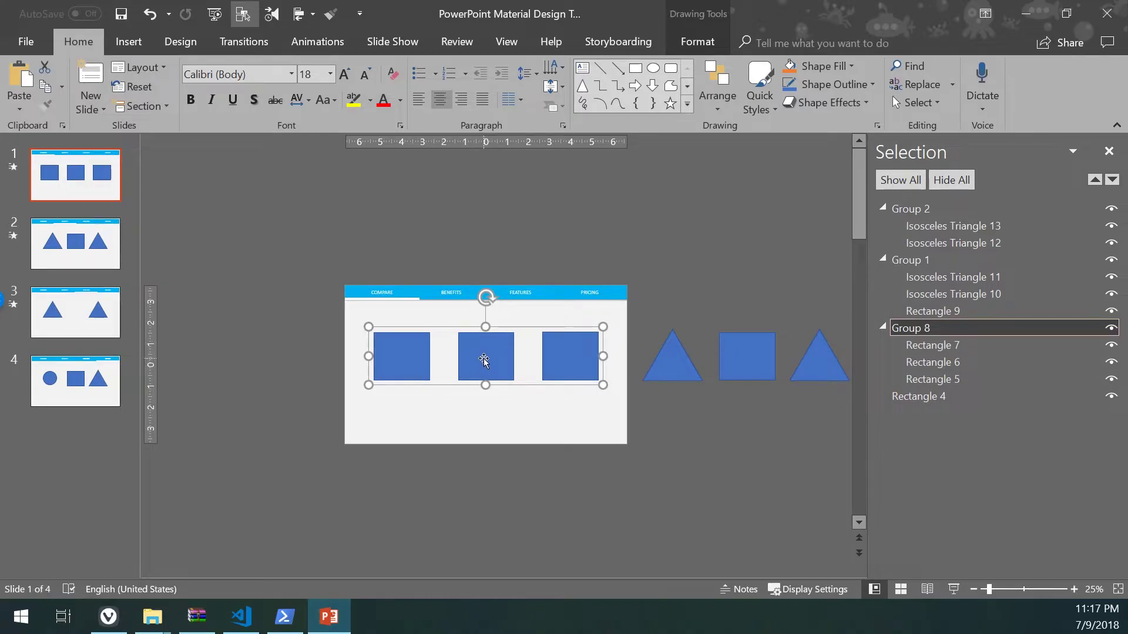
click(1111, 328)
click(683, 379)
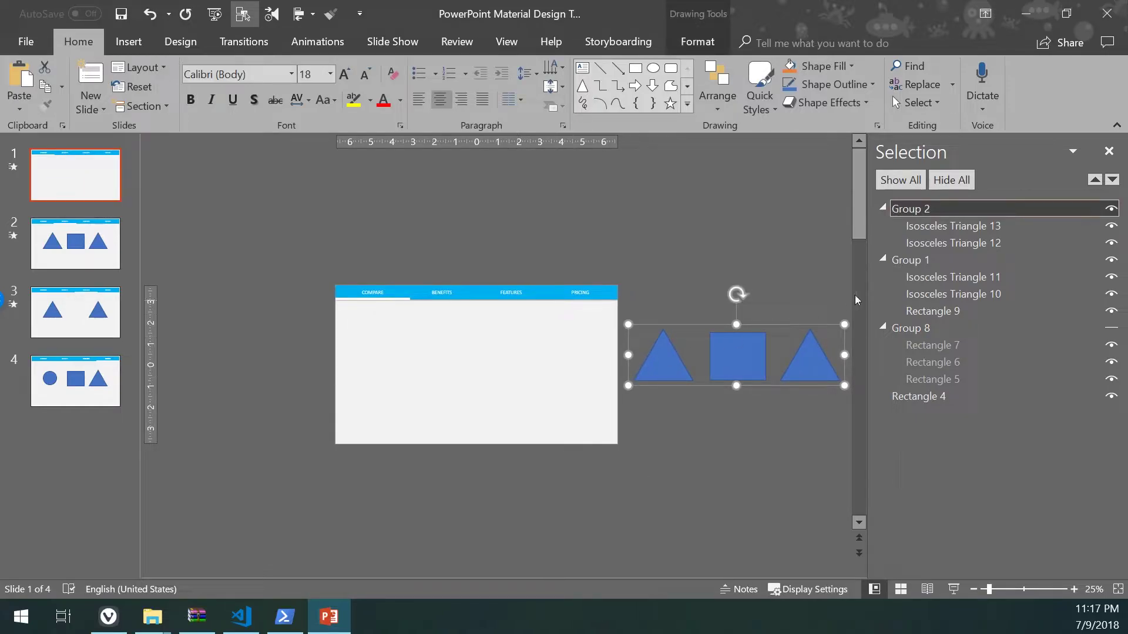
Step: Keep Group 2 visible and rename it 'Slide 3'
click(1107, 210)
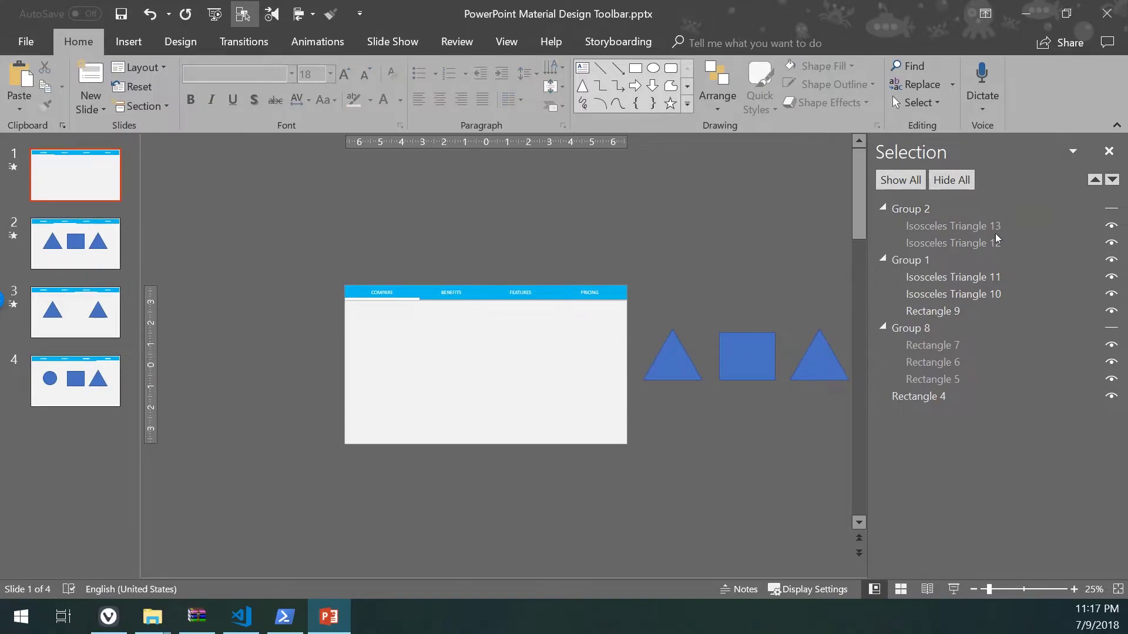
click(915, 210)
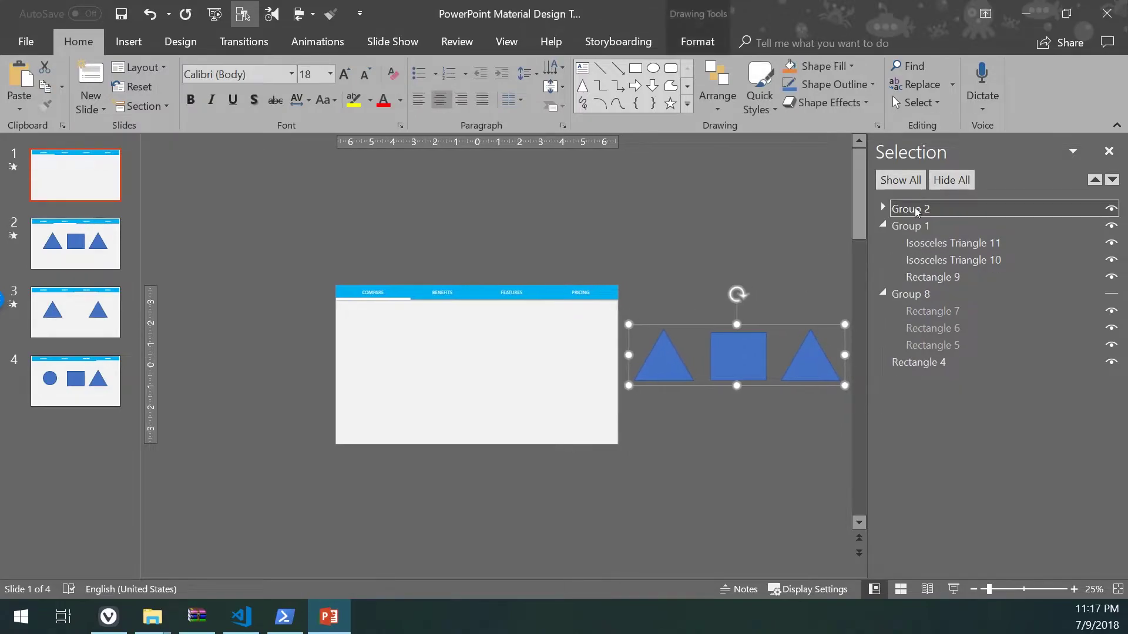
click(916, 210)
click(928, 208)
key(ctrl+a)
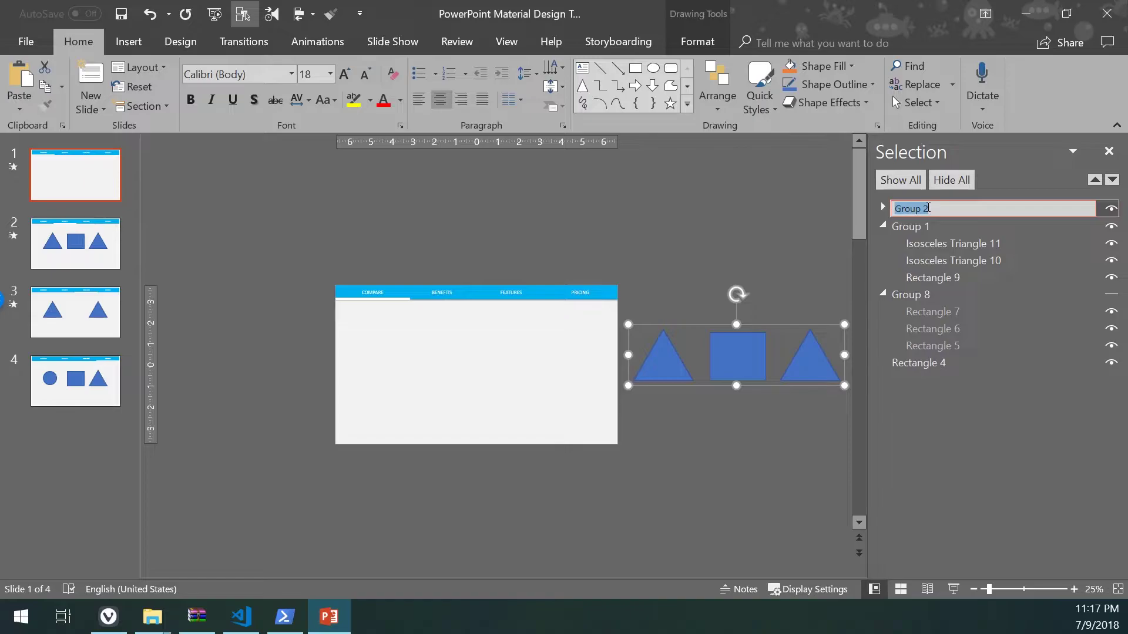
text(Slide 3)
key(Return)
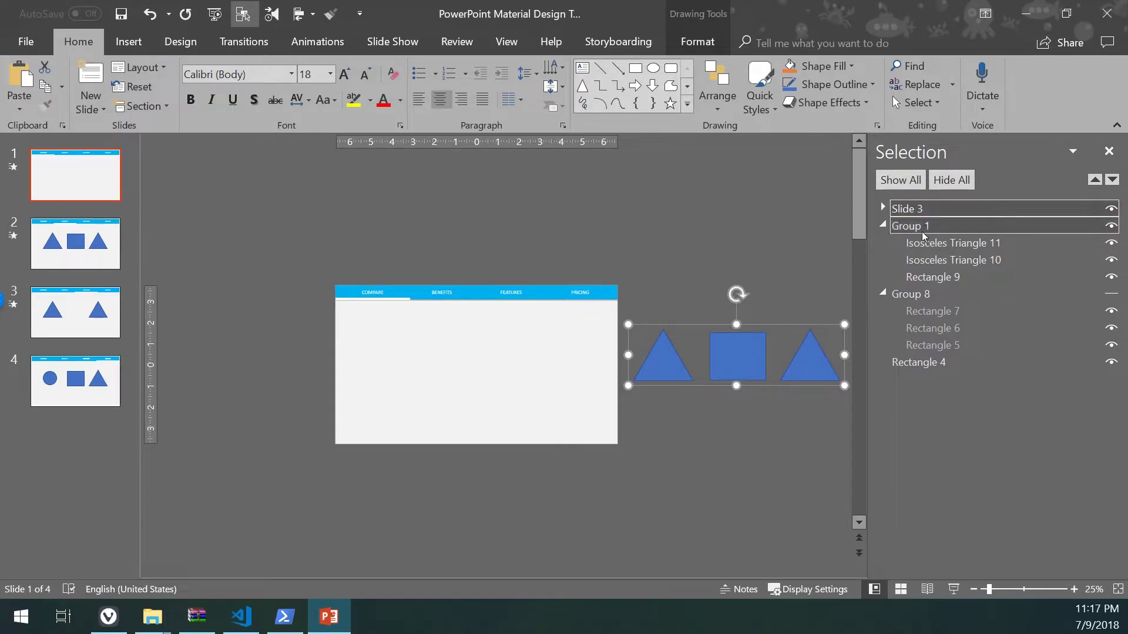
Step: Rename Group 1 to 'Slide 2'
click(911, 226)
click(912, 227)
key(ctrl+a)
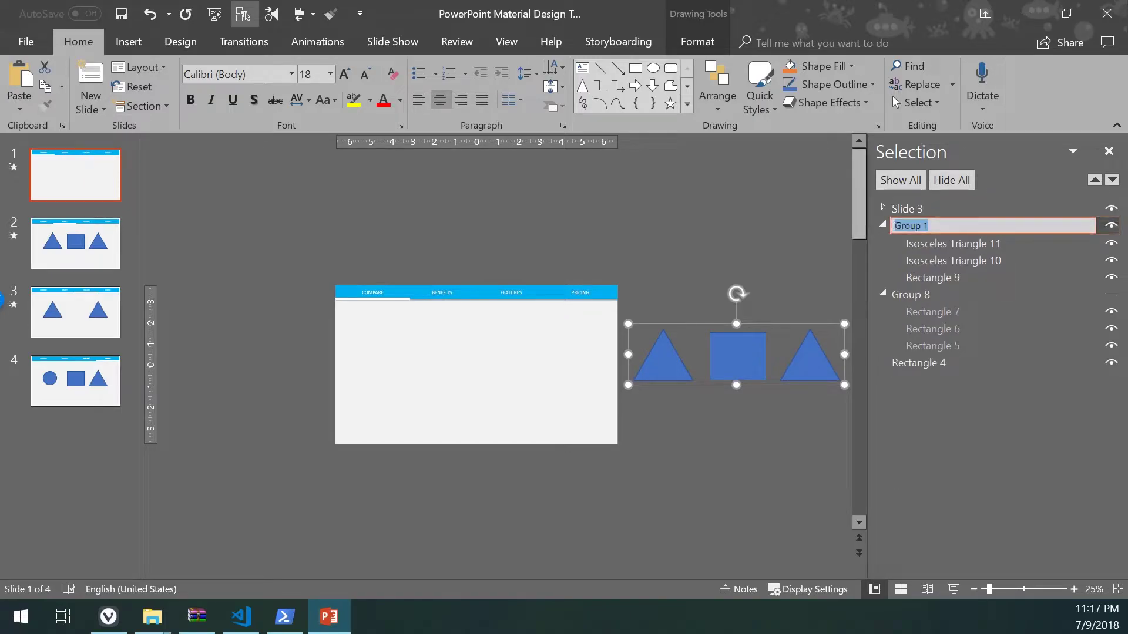
text(Slide 2)
key(Return)
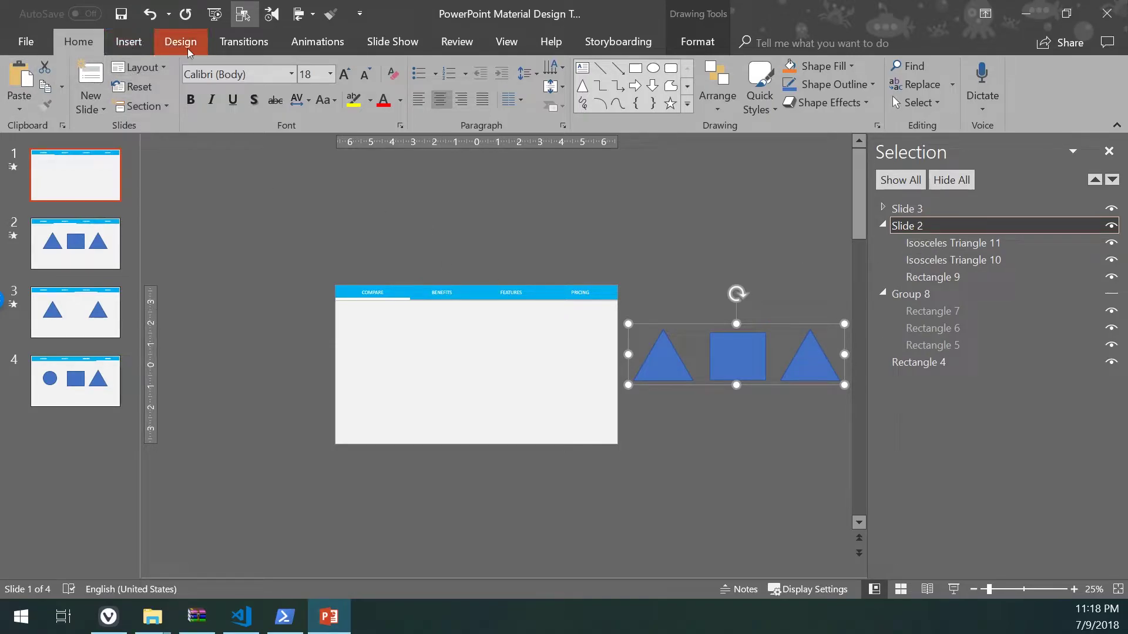
Step: Add a Lines motion path to the group and set its direction to Left
click(332, 51)
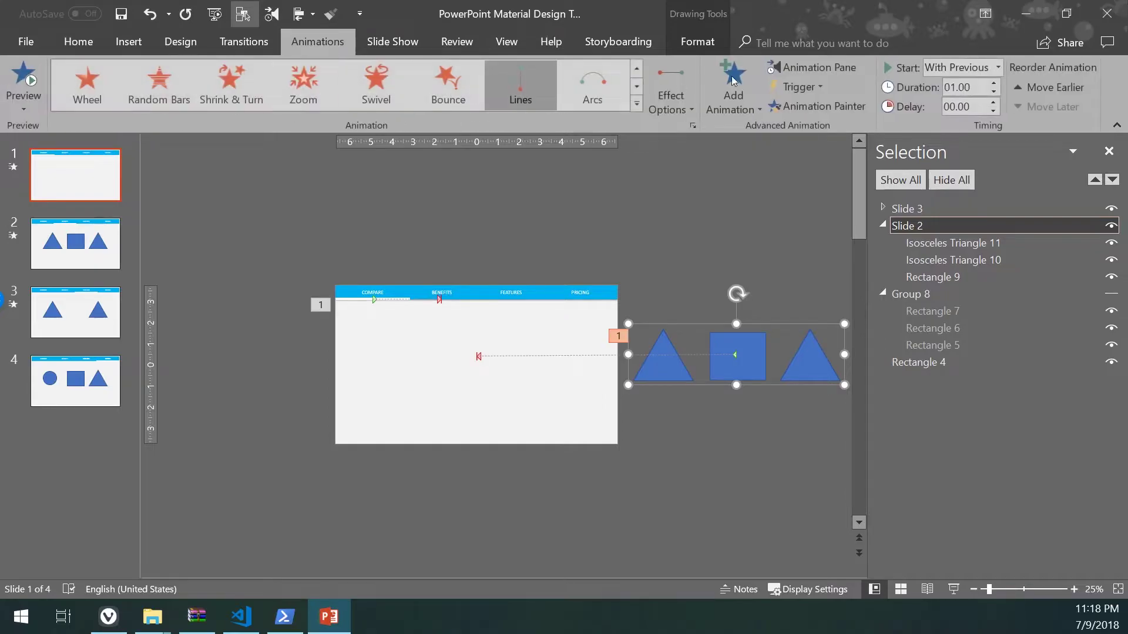
click(734, 88)
scroll(848, 375, down, 5)
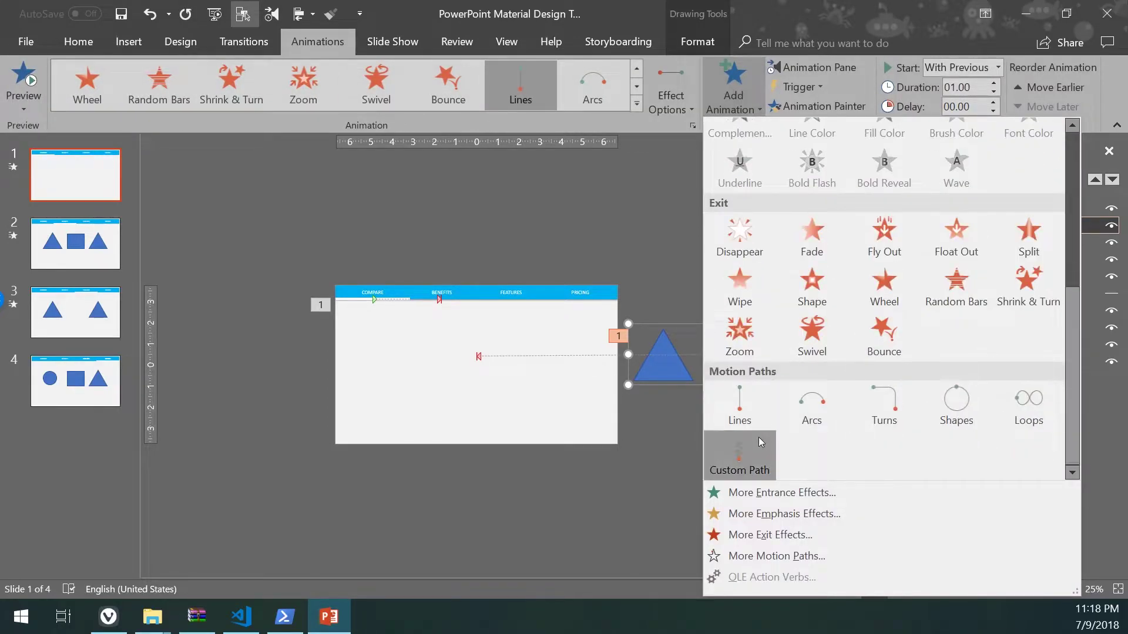
click(741, 418)
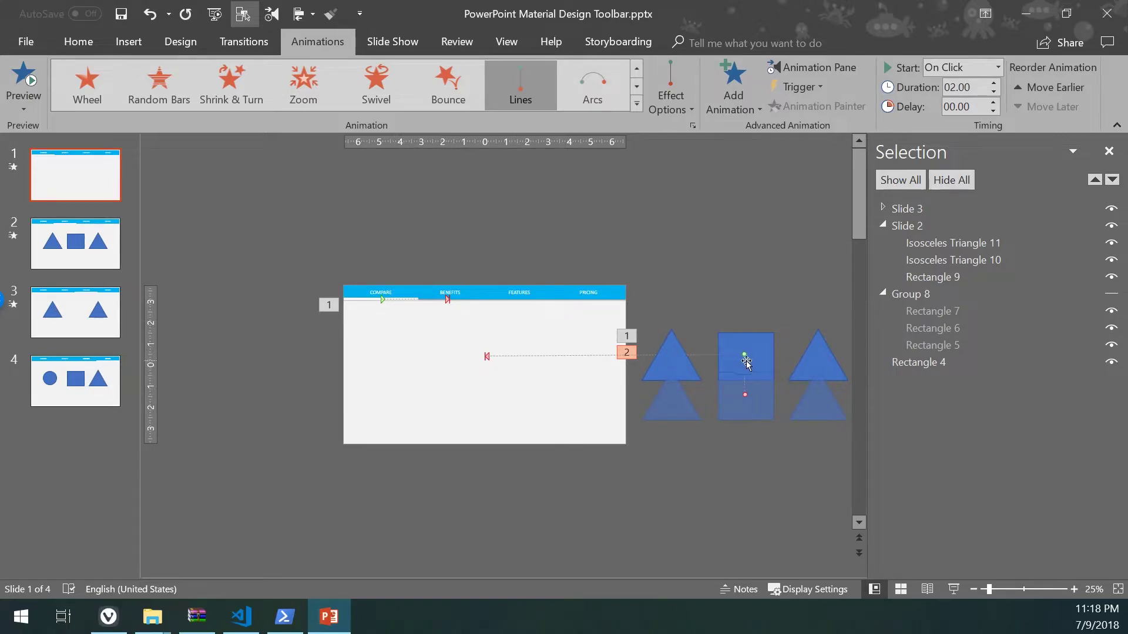
click(731, 96)
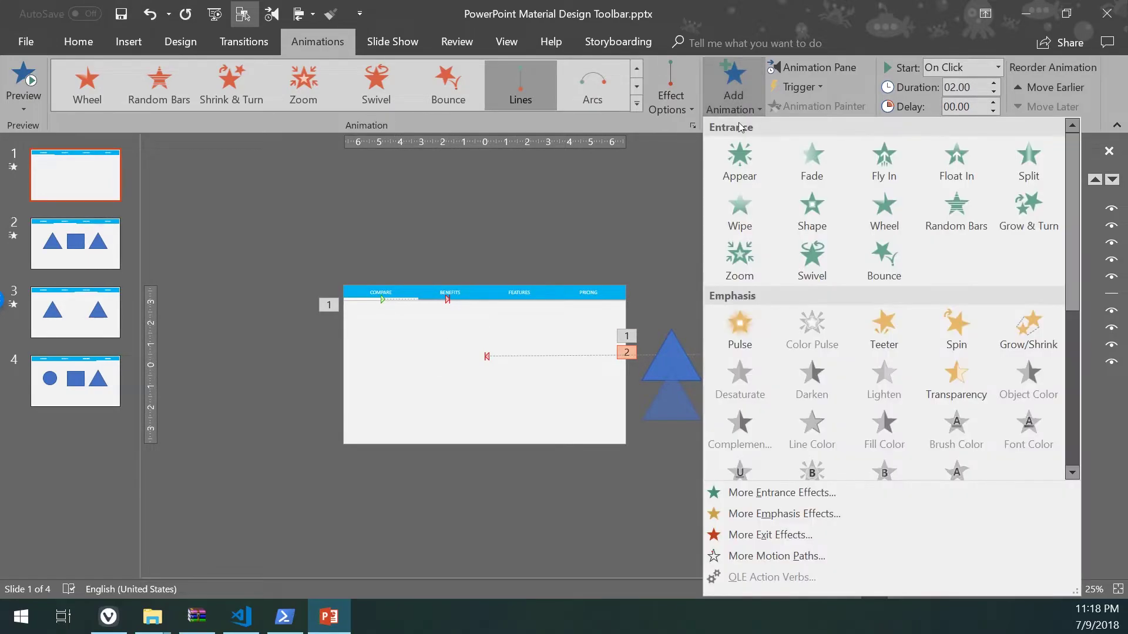
click(671, 106)
click(668, 104)
click(669, 106)
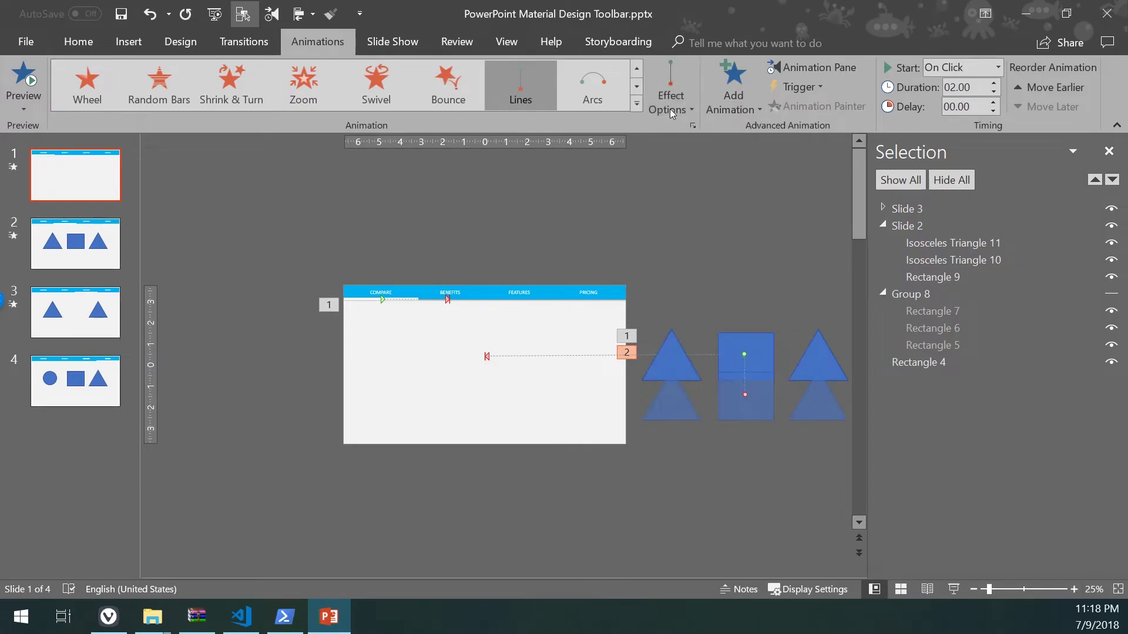
click(670, 108)
click(697, 205)
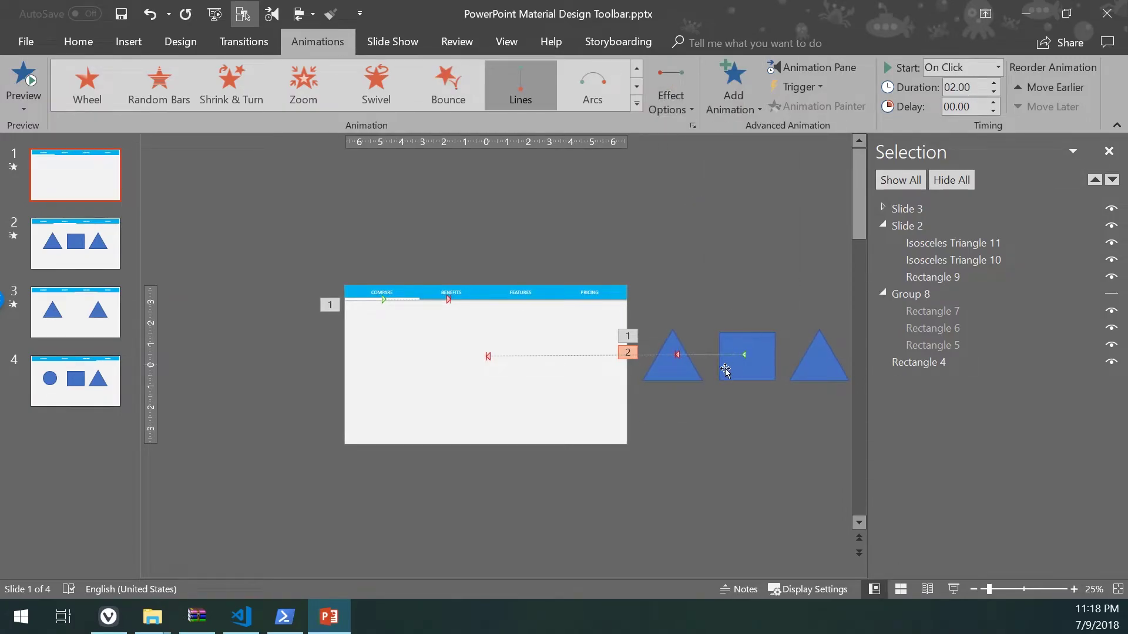
Step: Drag the path's end point so the group lands centred on the slide
click(696, 356)
click(734, 355)
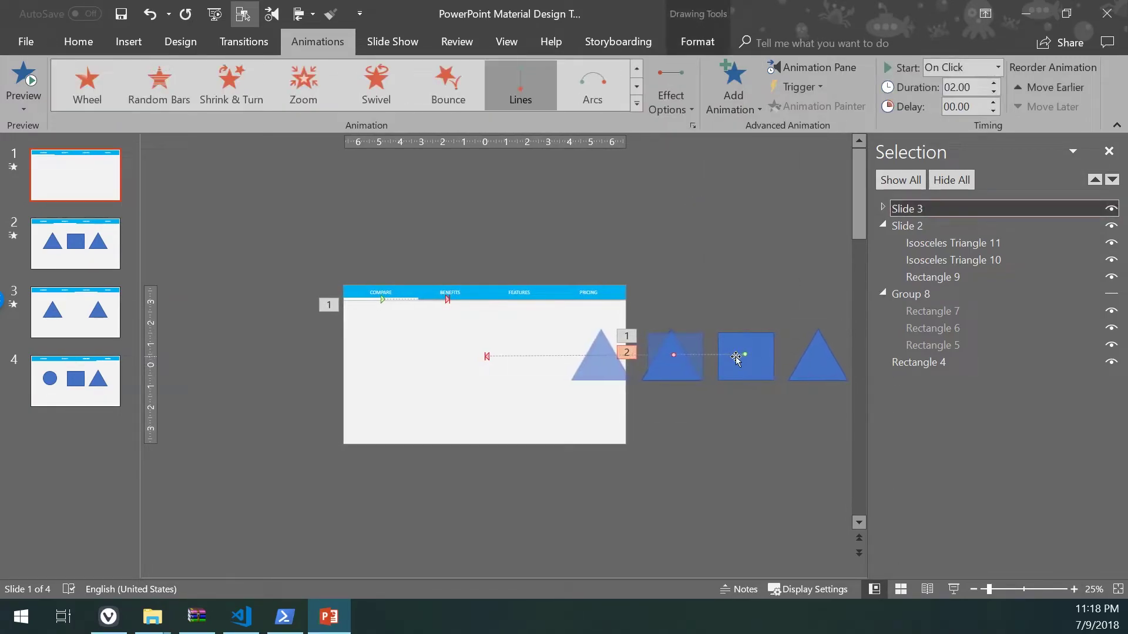
drag(743, 355, 486, 357)
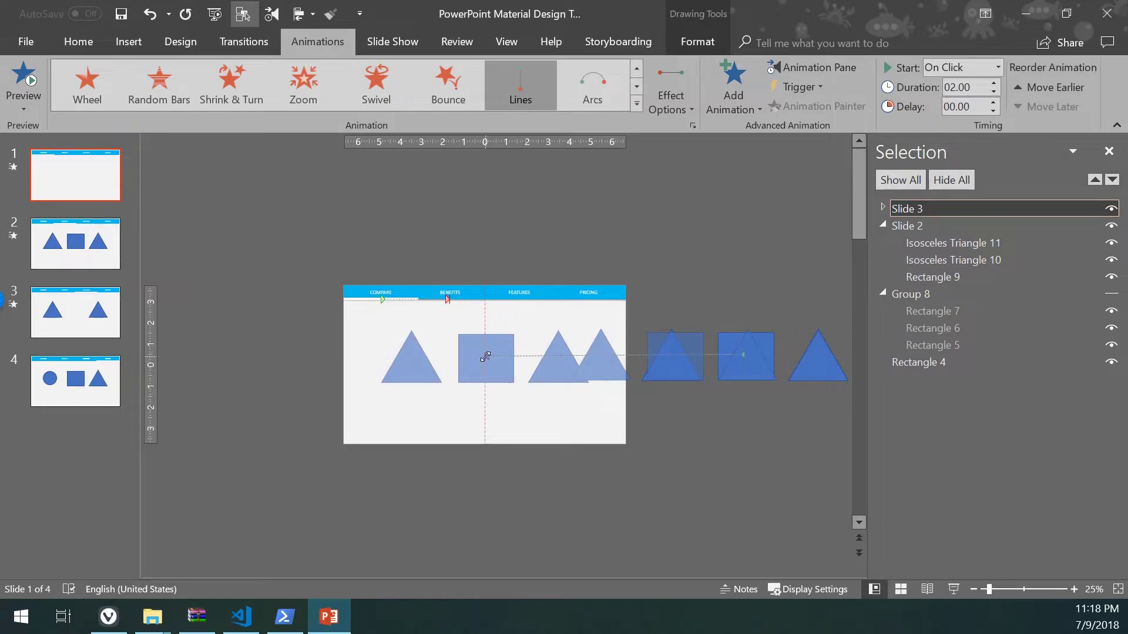
drag(669, 358, 228, 351)
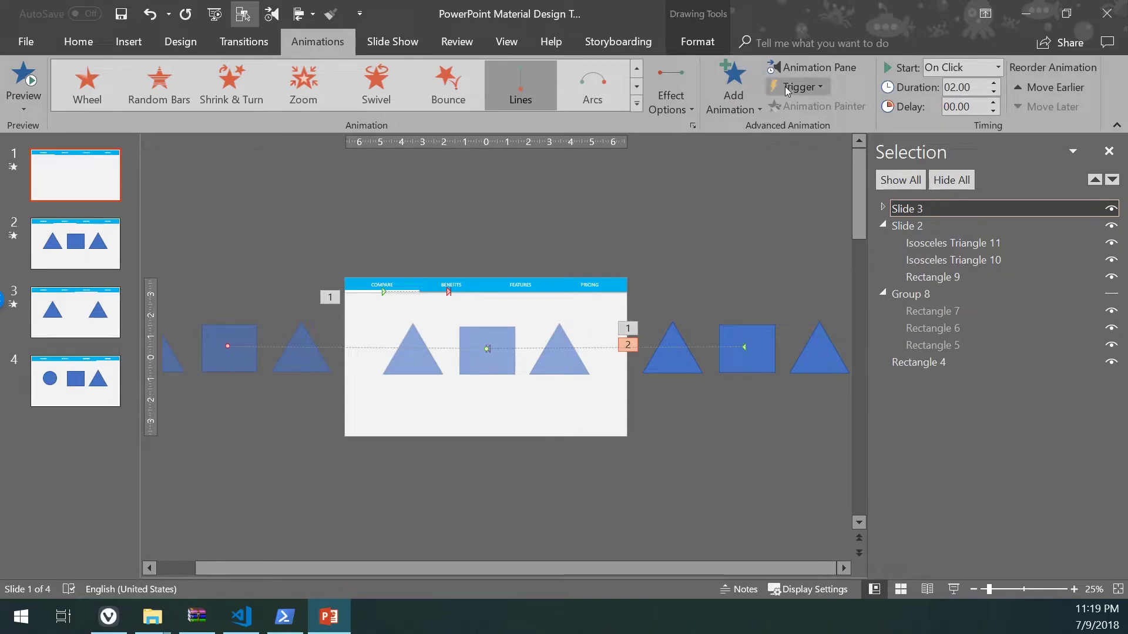
Step: Shorten the Slide 2 Lines animation's duration, then select the white underline beneath COMPARE
click(794, 70)
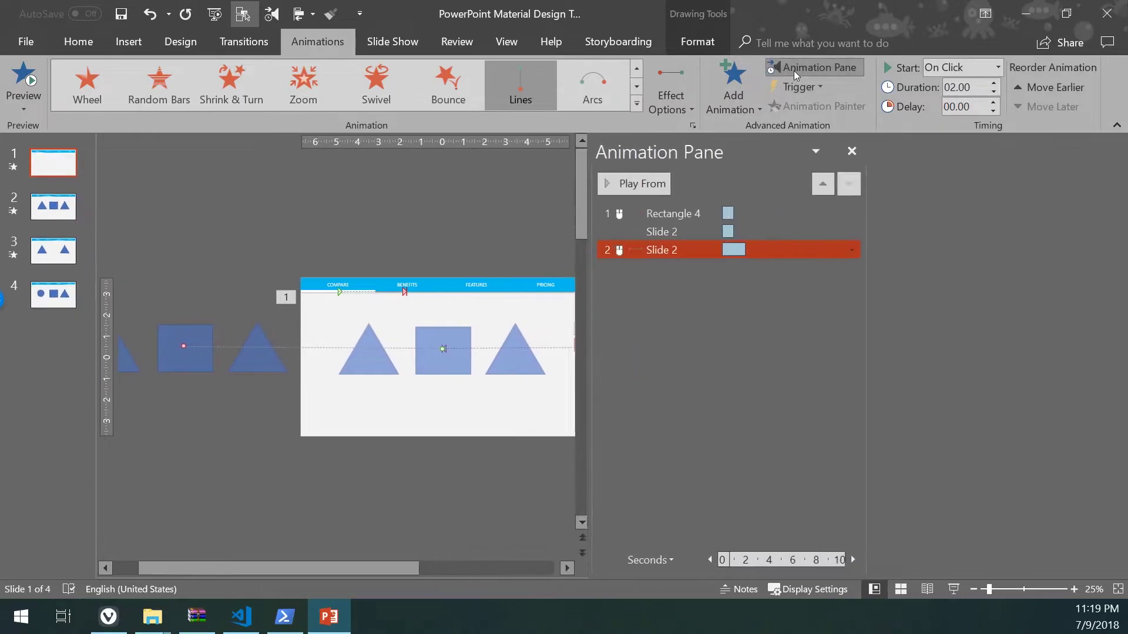
click(772, 250)
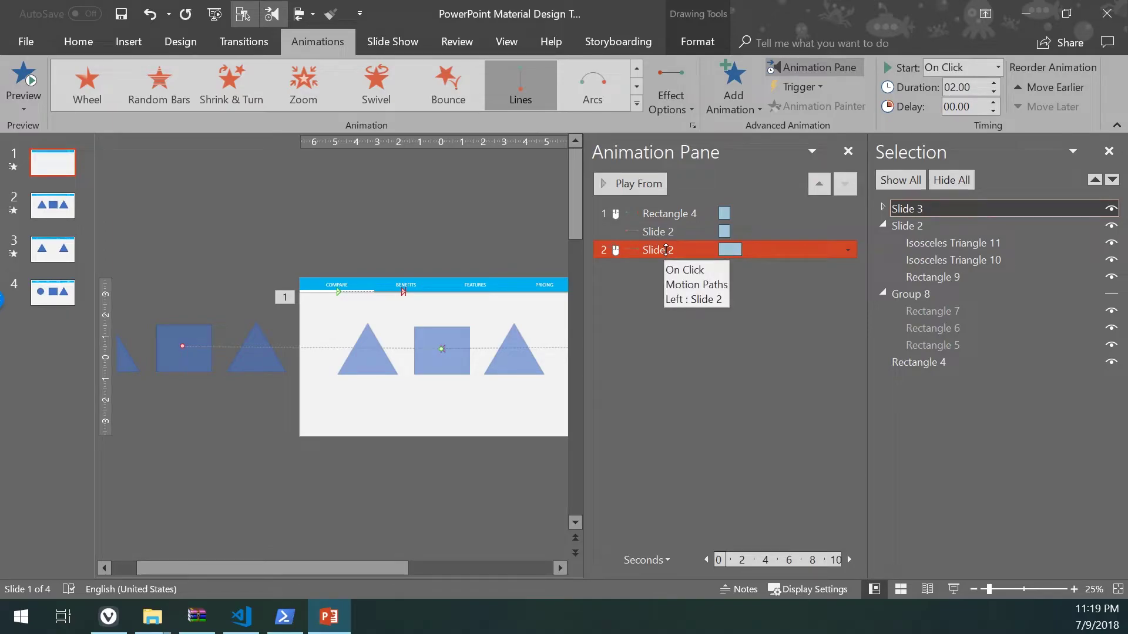
click(642, 251)
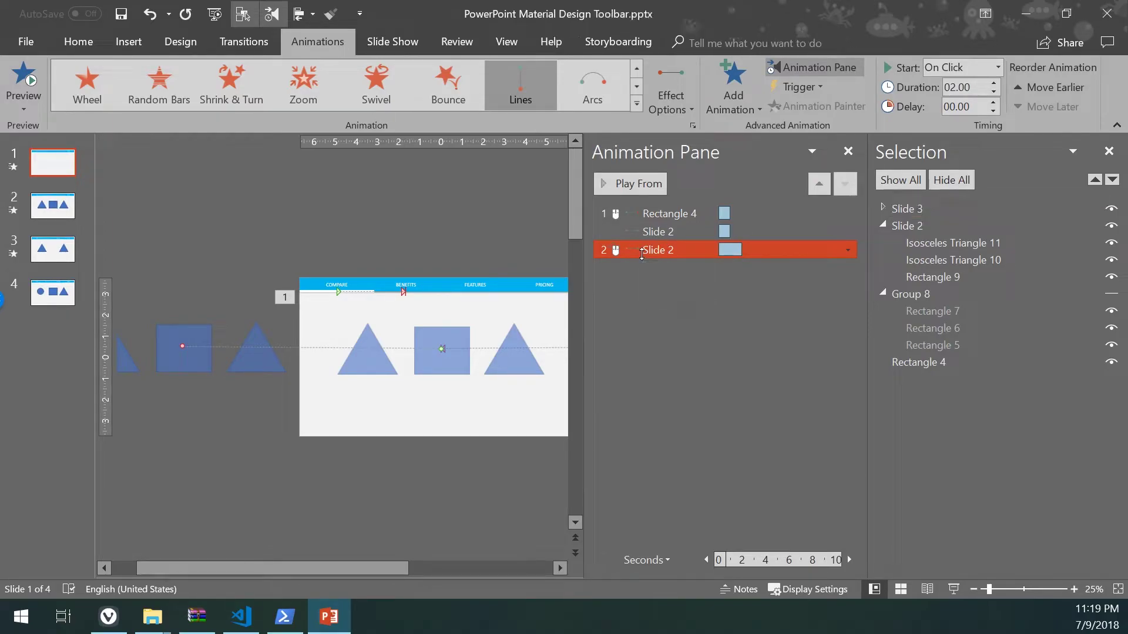
right_click(658, 255)
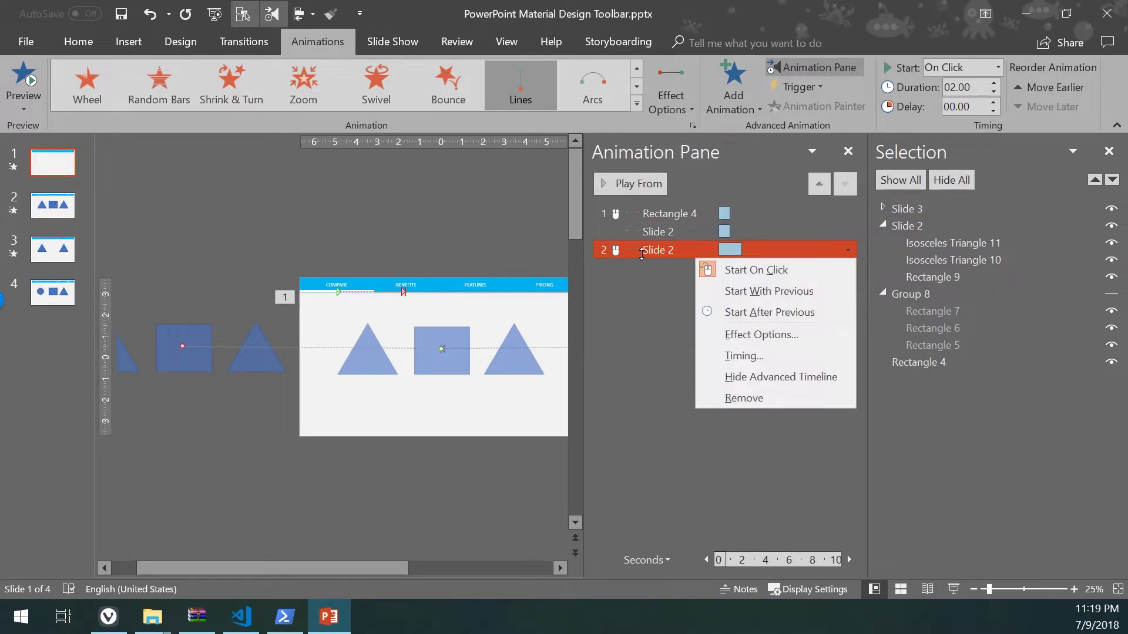
click(994, 92)
click(994, 93)
click(994, 92)
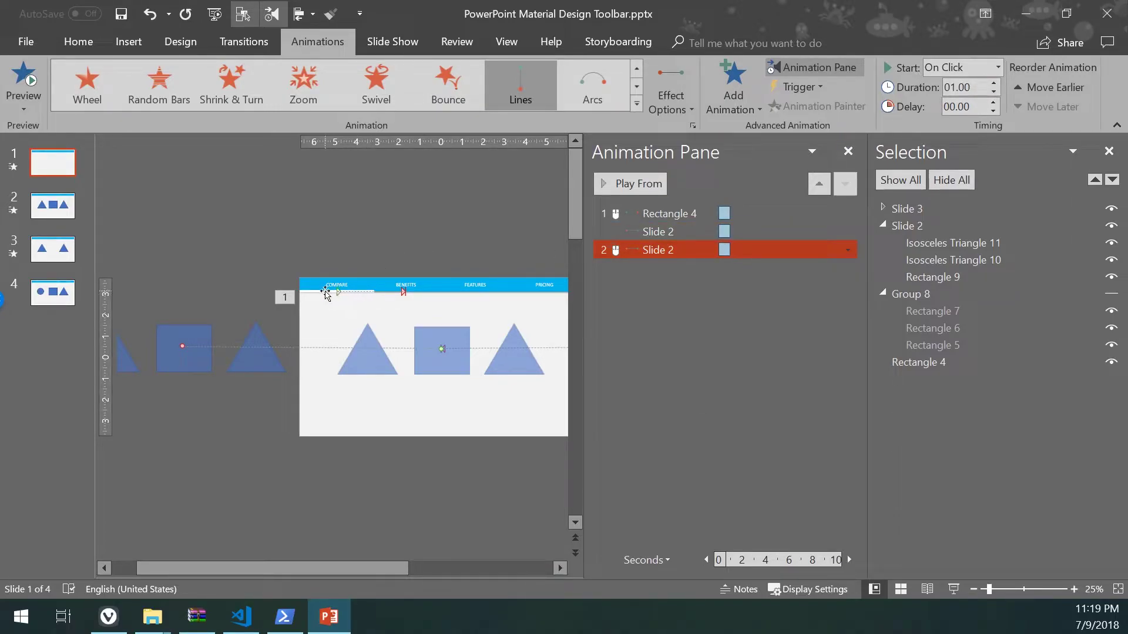
click(325, 292)
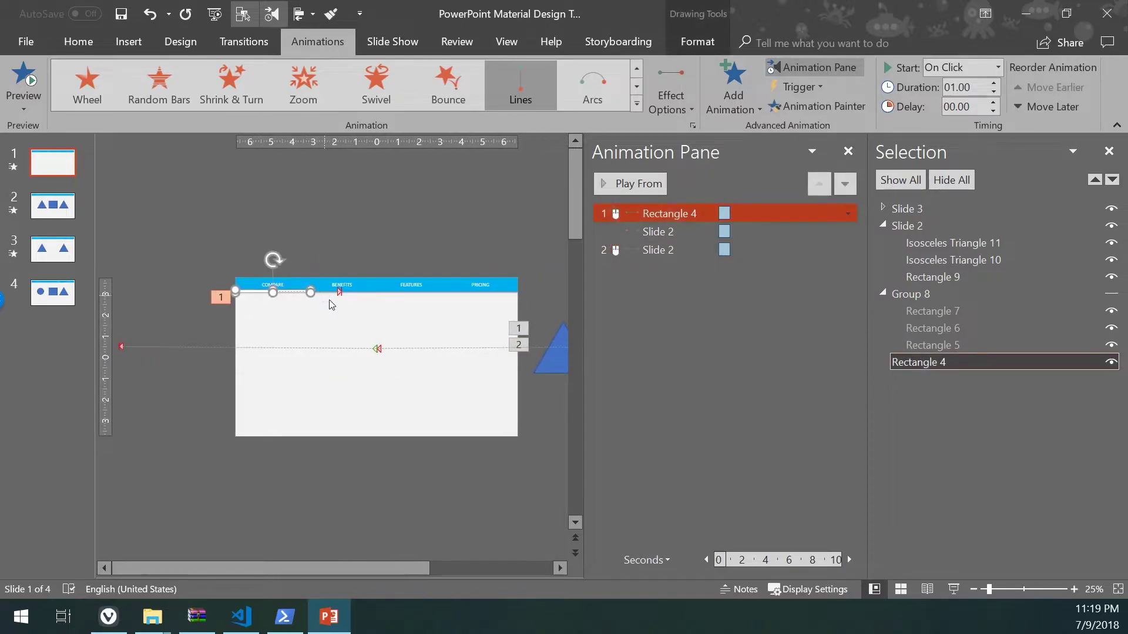
scroll(325, 312, up, 3)
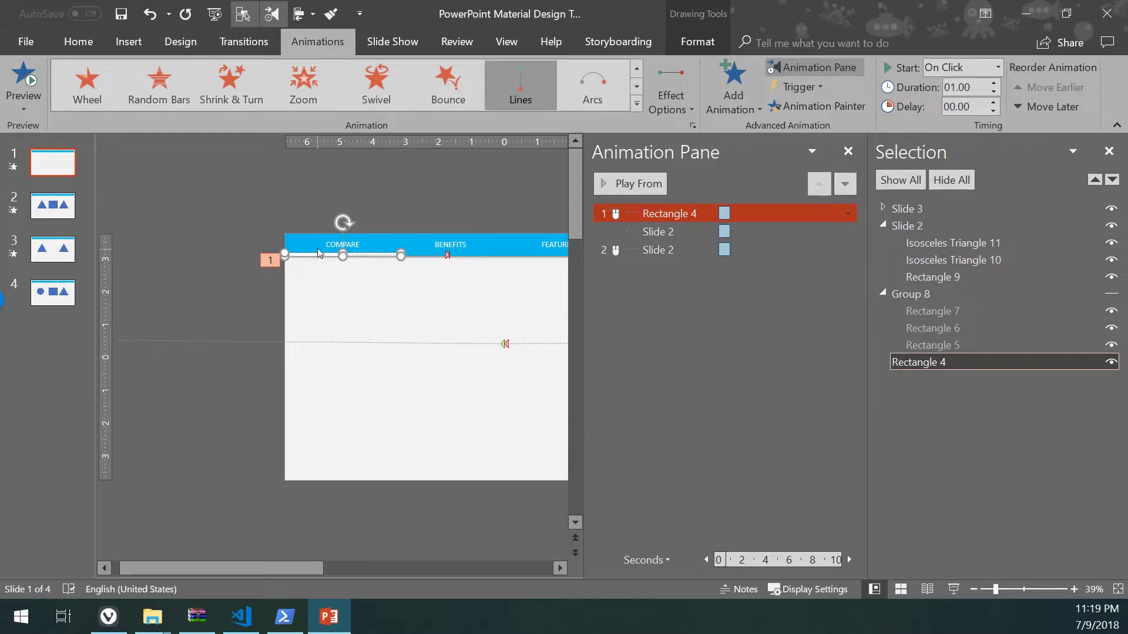
Step: Add a rightward Lines motion path as the underline's third animation
click(738, 100)
scroll(780, 337, down, 5)
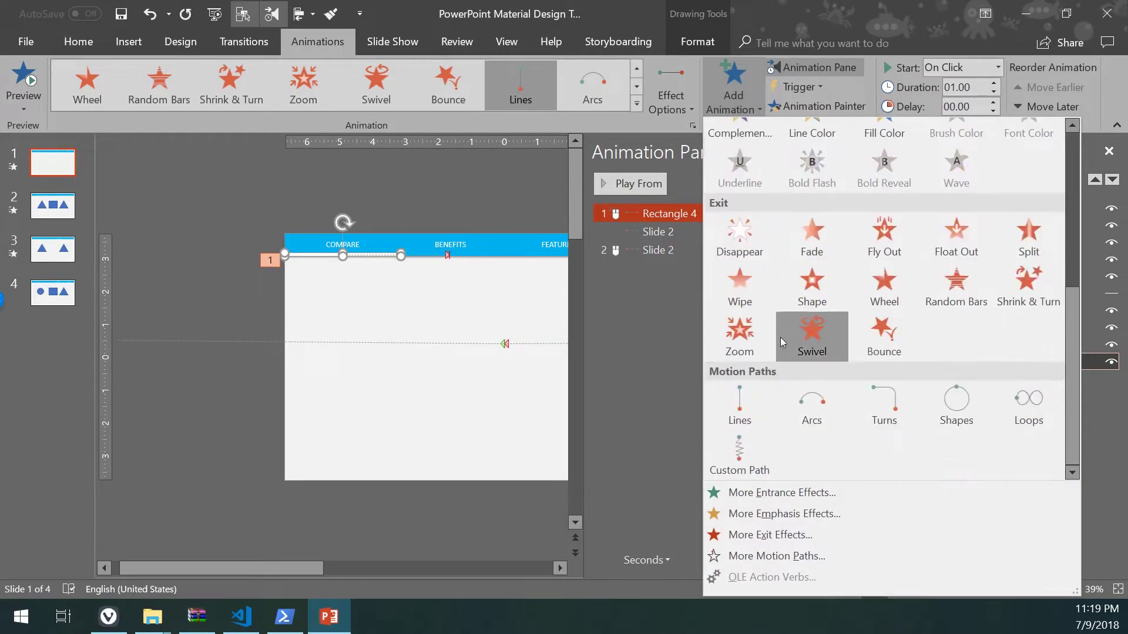
click(746, 402)
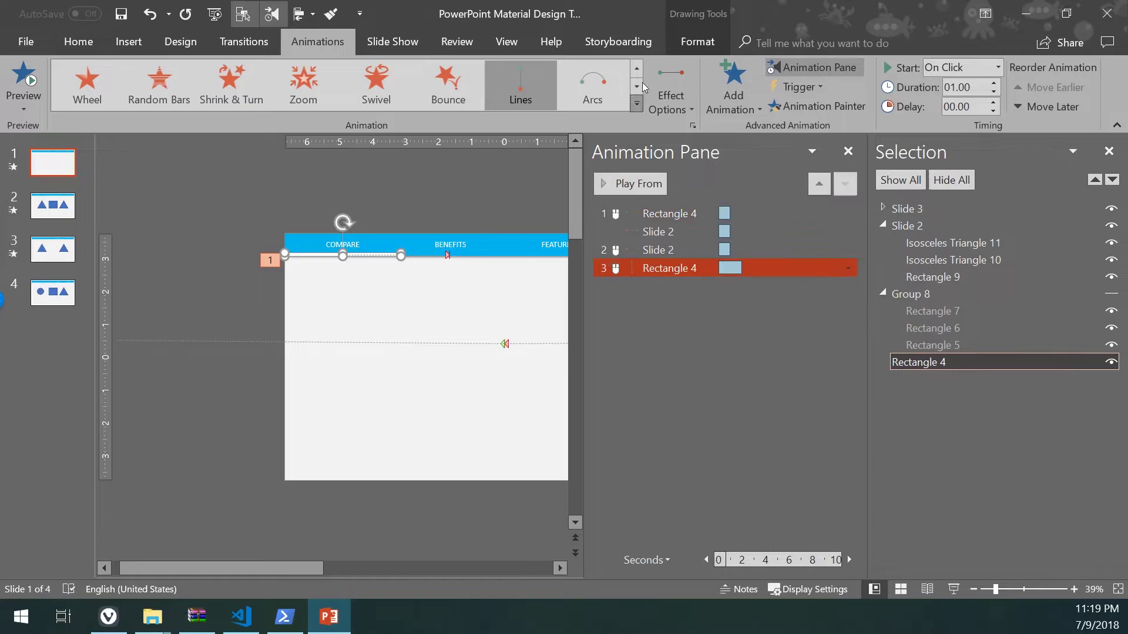
click(675, 83)
click(705, 222)
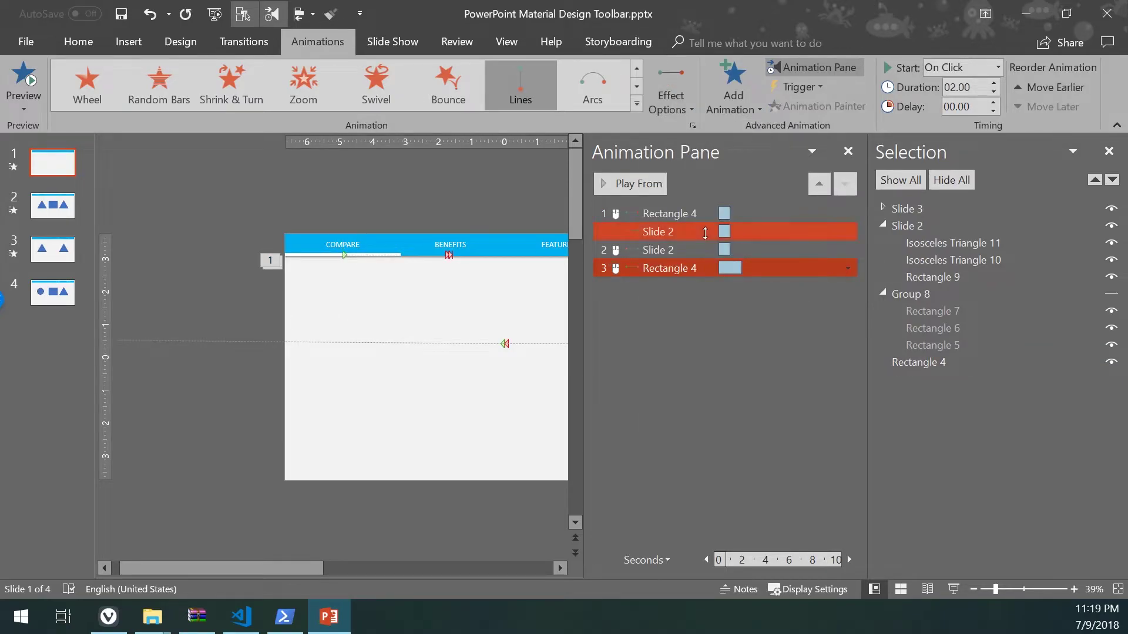
Step: Try shifting the underline right on the slide, then undo it and deselect
click(345, 255)
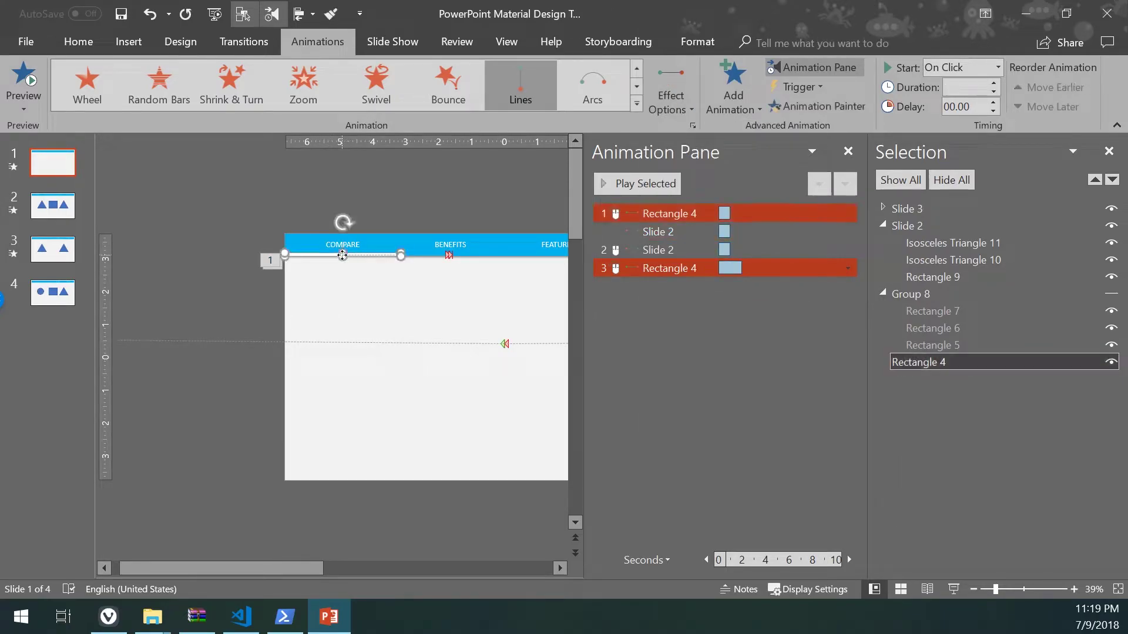
drag(341, 254, 356, 254)
key(ctrl+z)
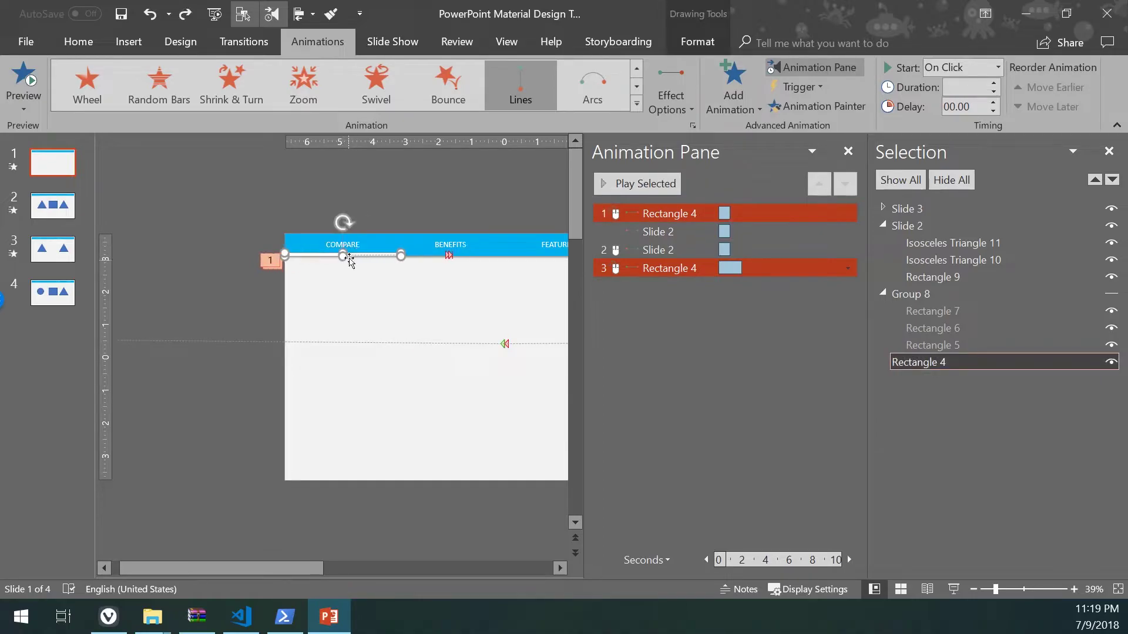
scroll(353, 300, up, 6)
click(353, 301)
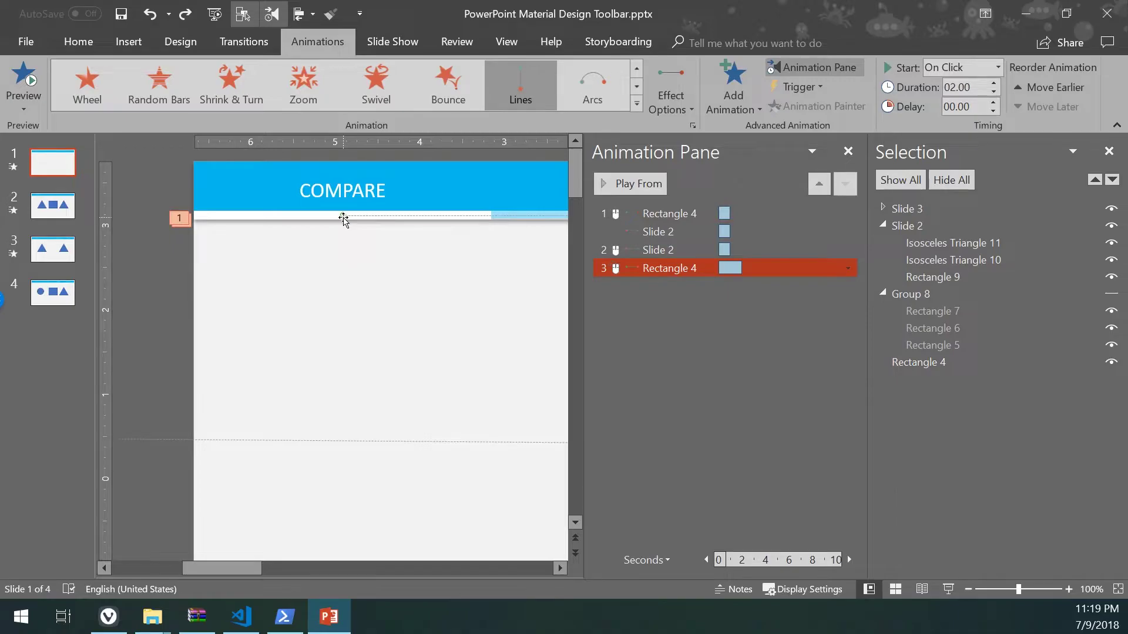
Step: Readjust the first motion path's endpoint so it settles under BENEFITS
click(343, 217)
drag(344, 216, 627, 216)
ctrl+scroll(487, 254, down, 5)
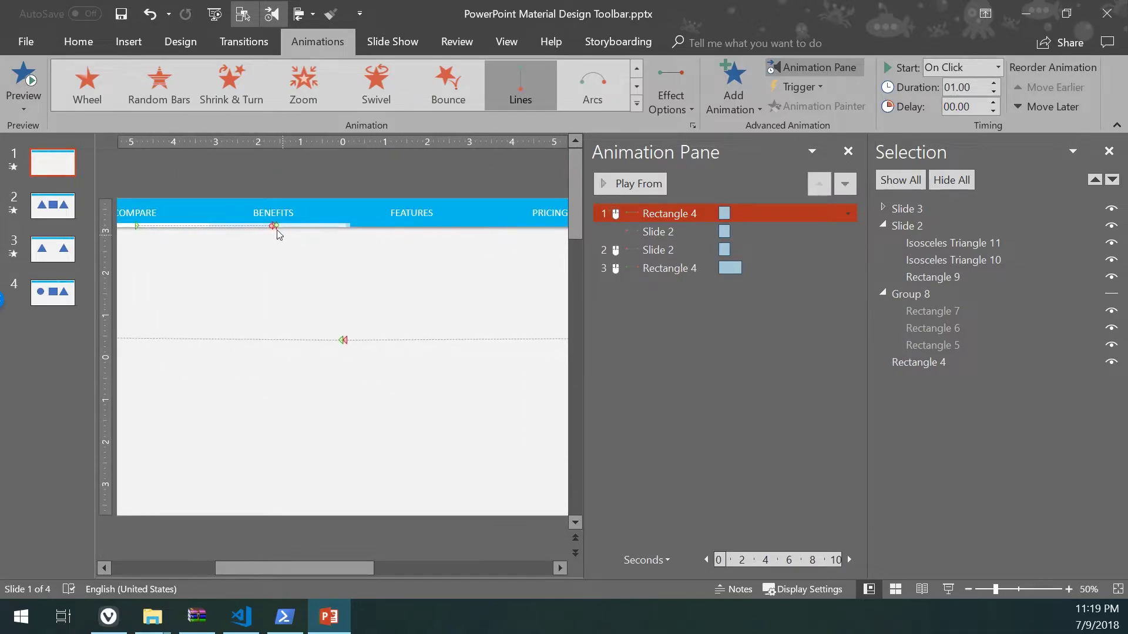
drag(274, 226, 275, 225)
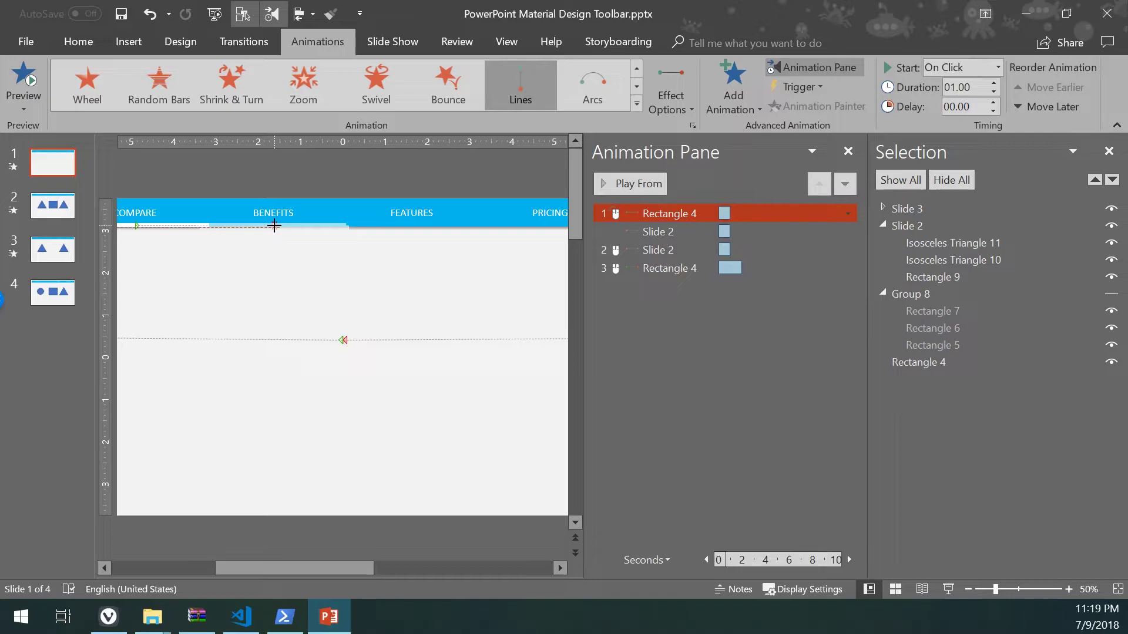
drag(274, 225, 273, 226)
Step: Close the Selection pane so the slide and Animation Pane fill the space
scroll(262, 230, up, 2)
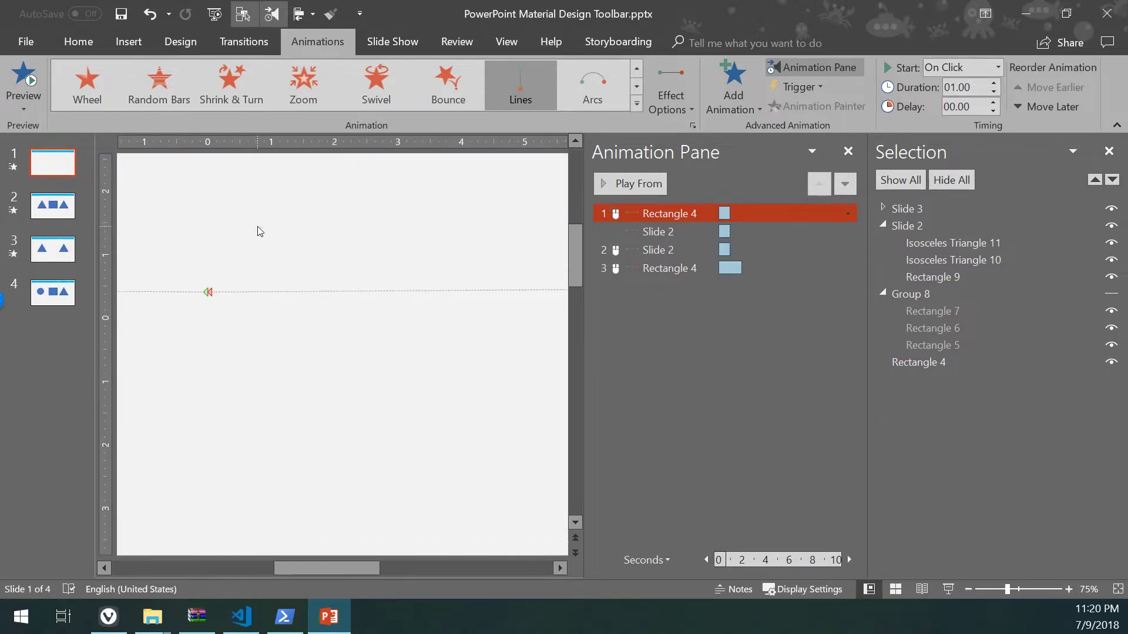
scroll(319, 251, down, 3)
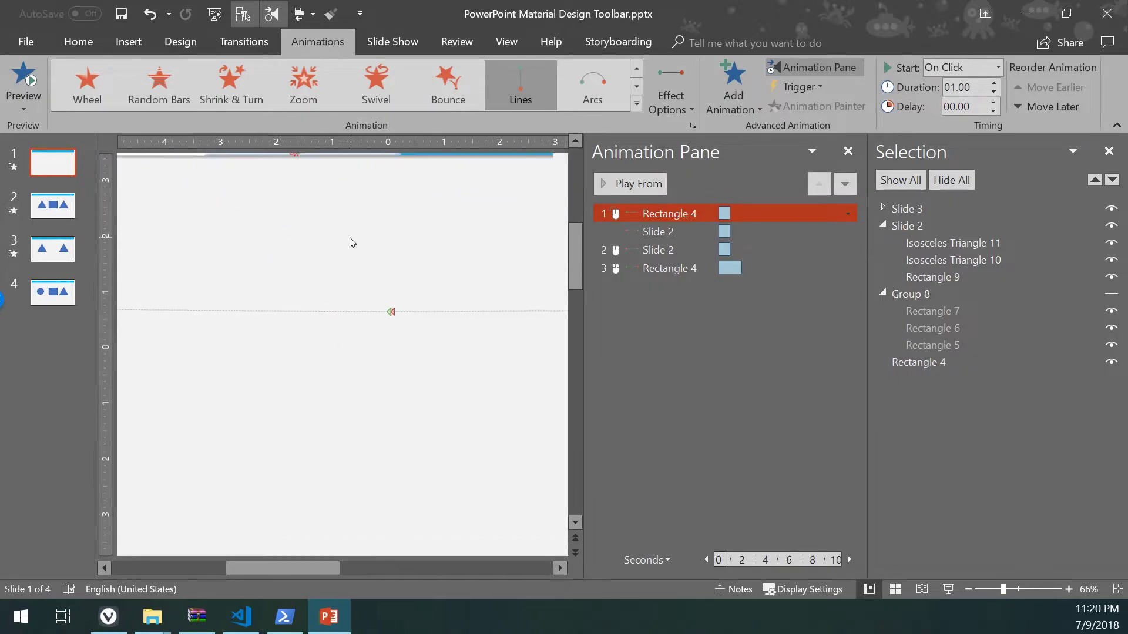
scroll(277, 249, up, 3)
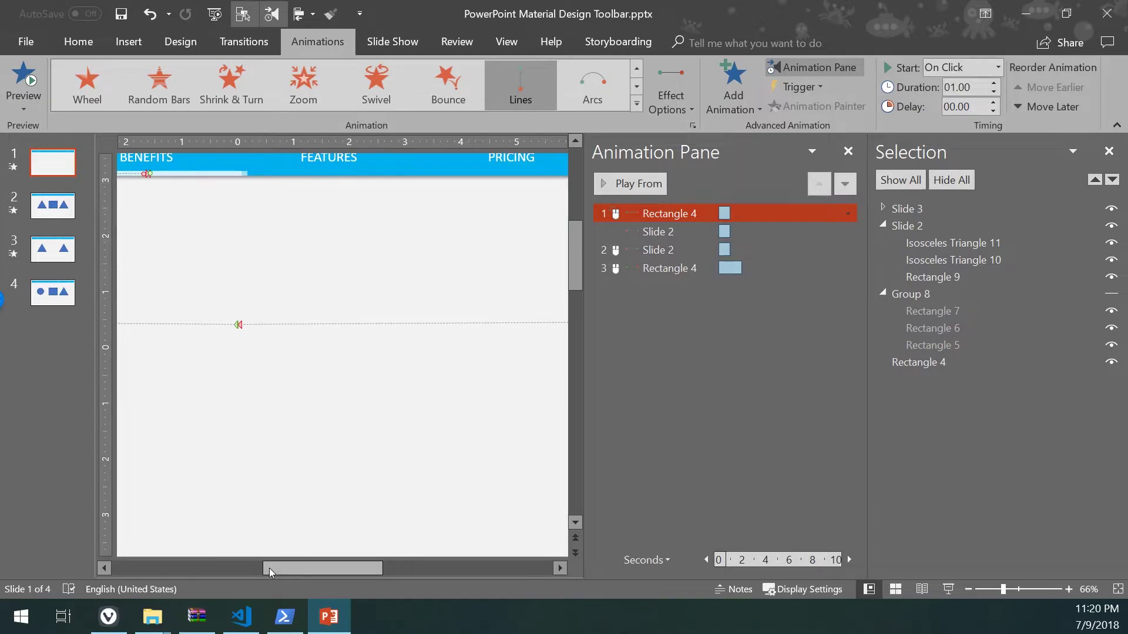
scroll(191, 548, left, 5)
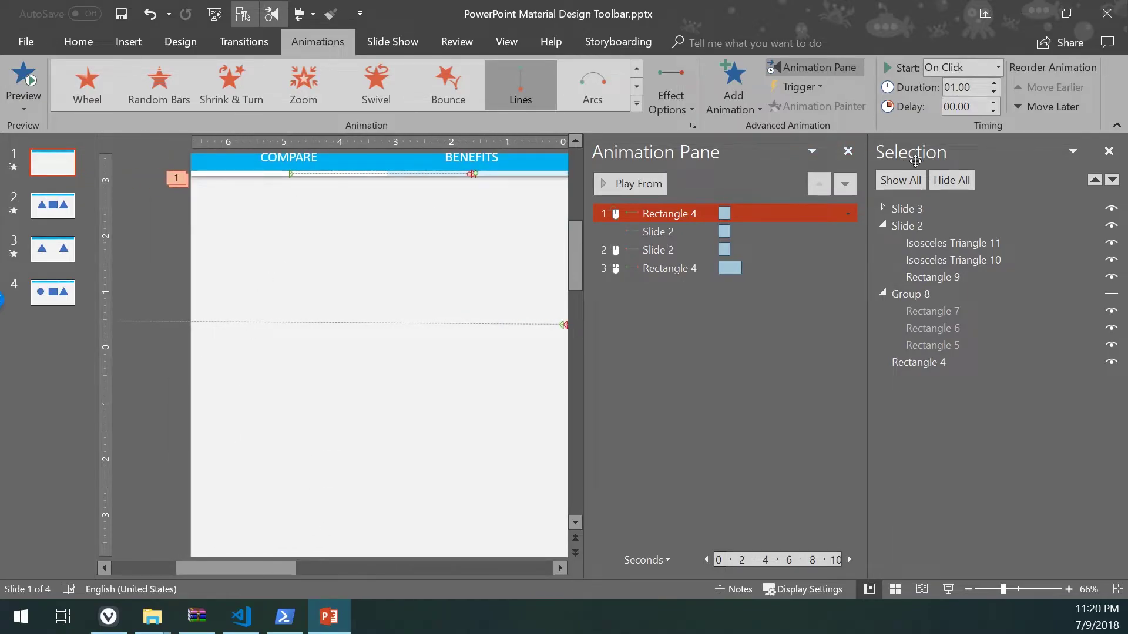
click(1109, 151)
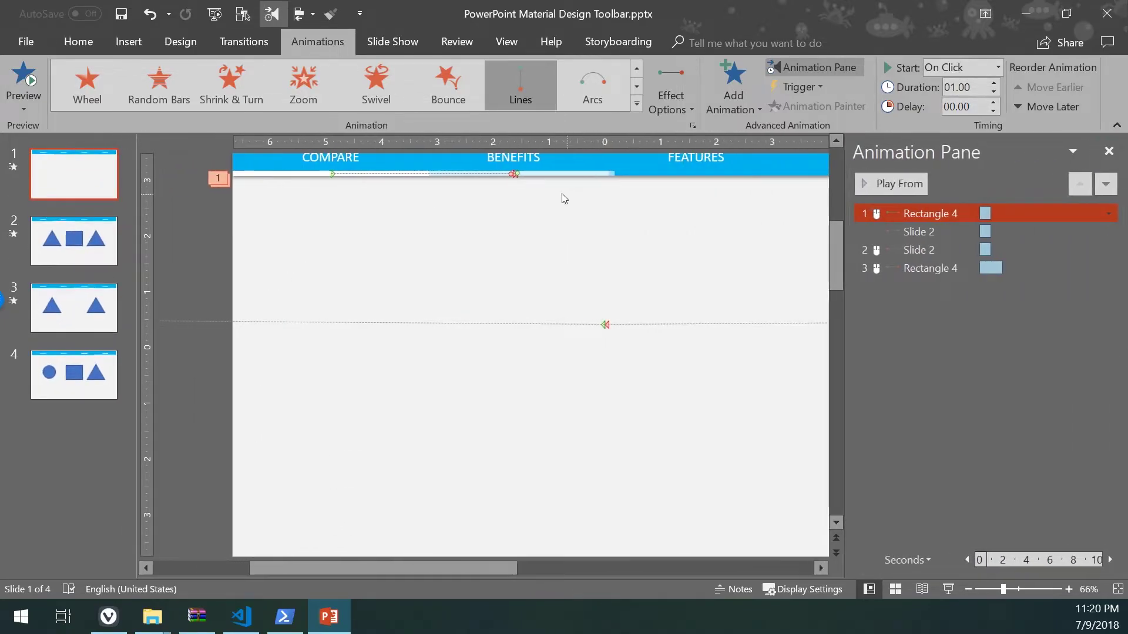
Step: Try moving the third path's end point, undoing each unwanted move, then deselect
drag(514, 178, 514, 174)
click(514, 174)
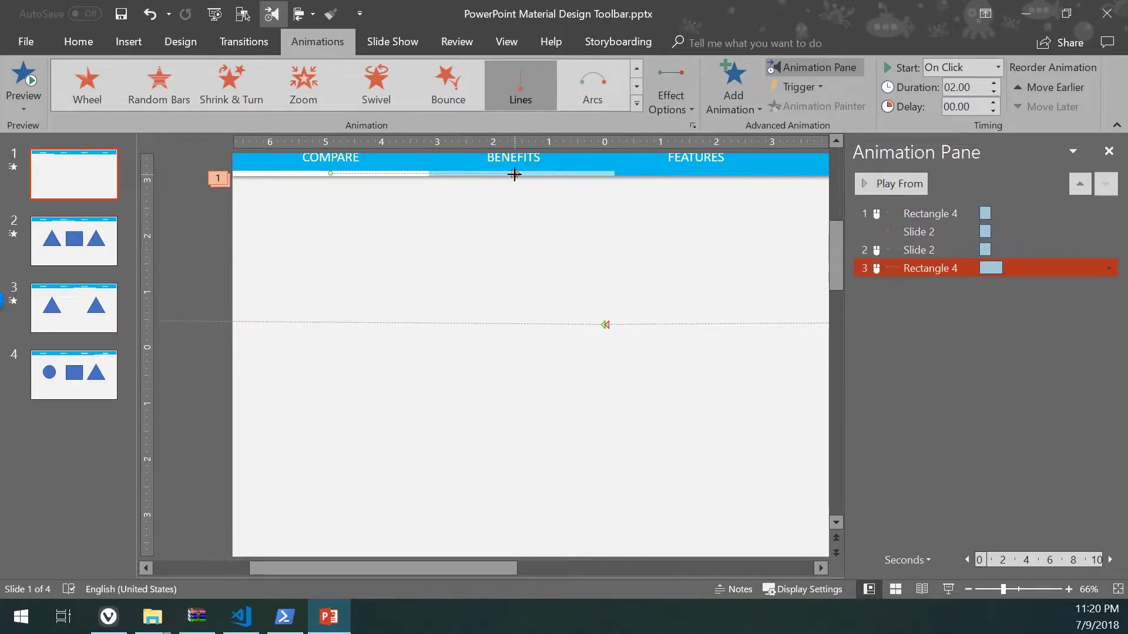
key(ctrl+z)
scroll(514, 174, up, 1)
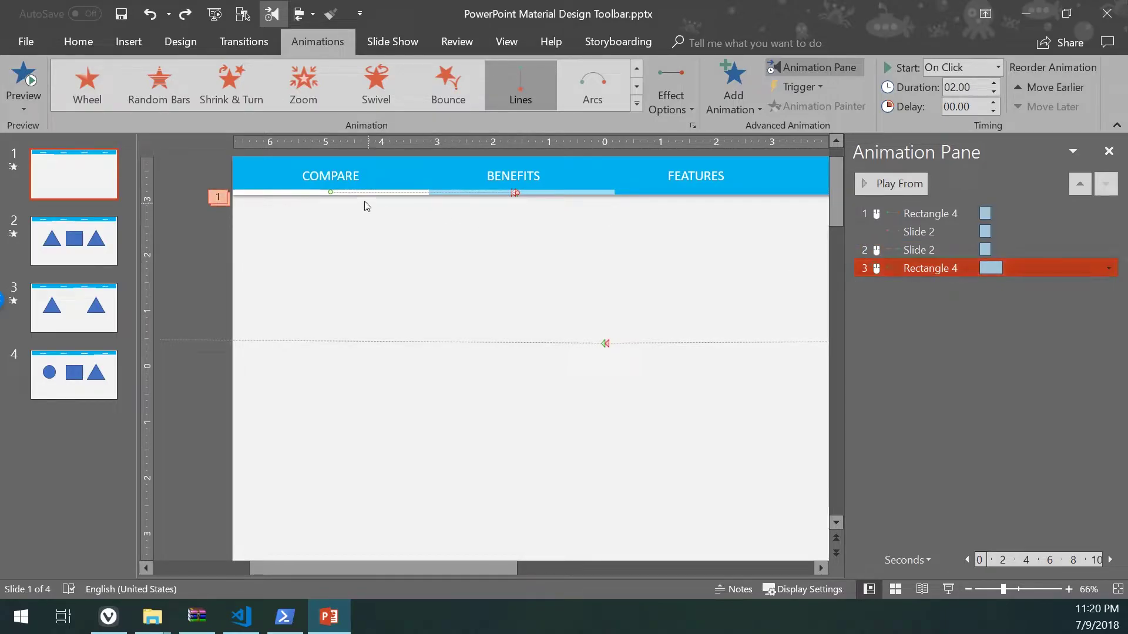
drag(515, 193, 577, 221)
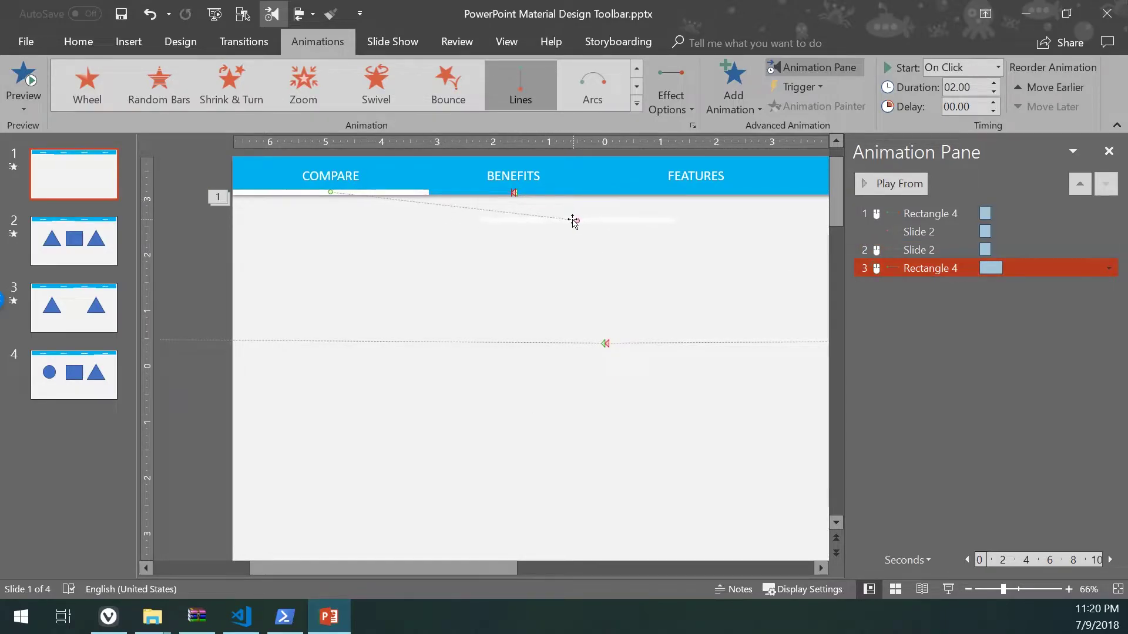
key(ctrl+z)
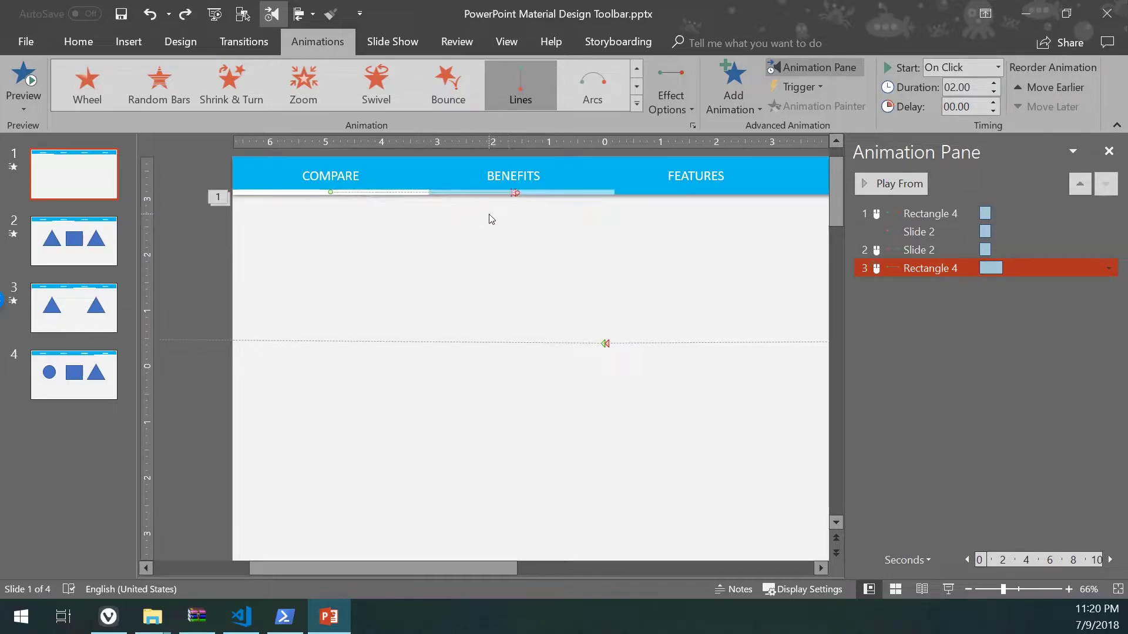
click(899, 212)
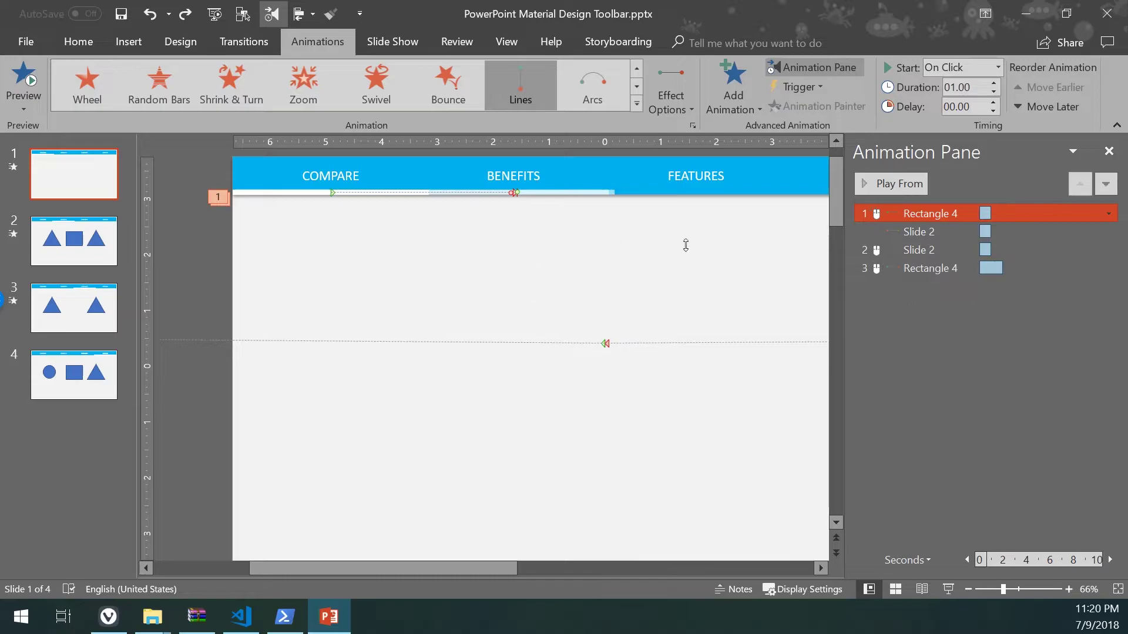
mouse_move(924, 270)
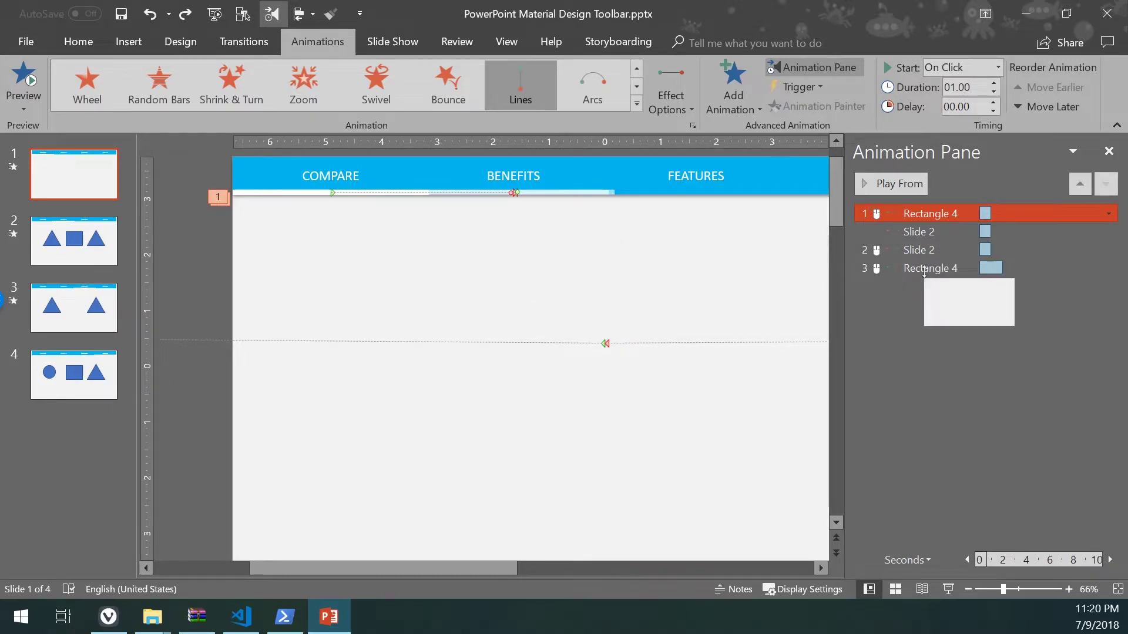
Step: Extend the third Rectangle 4 path to end under FEATURES and move it second in the order
click(918, 313)
click(911, 270)
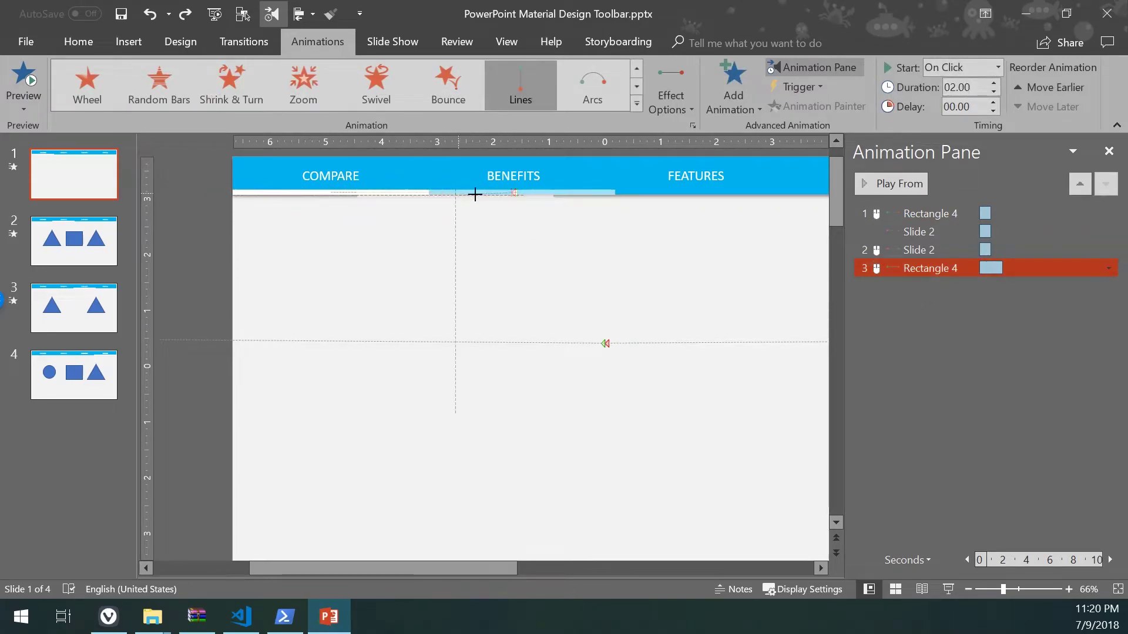
drag(514, 194, 710, 191)
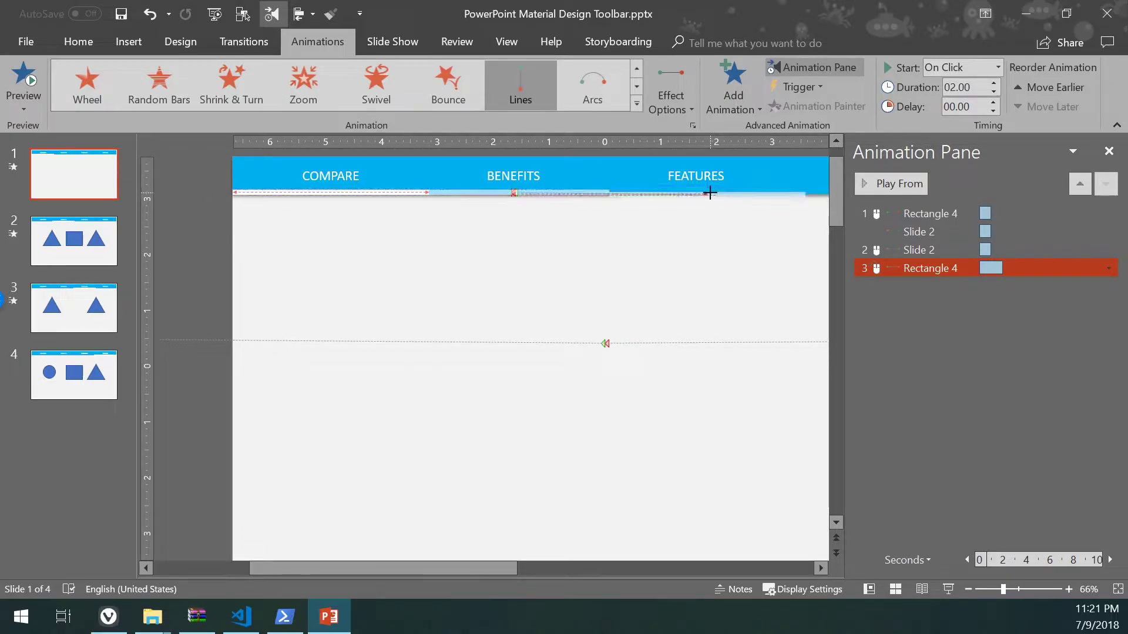
click(710, 192)
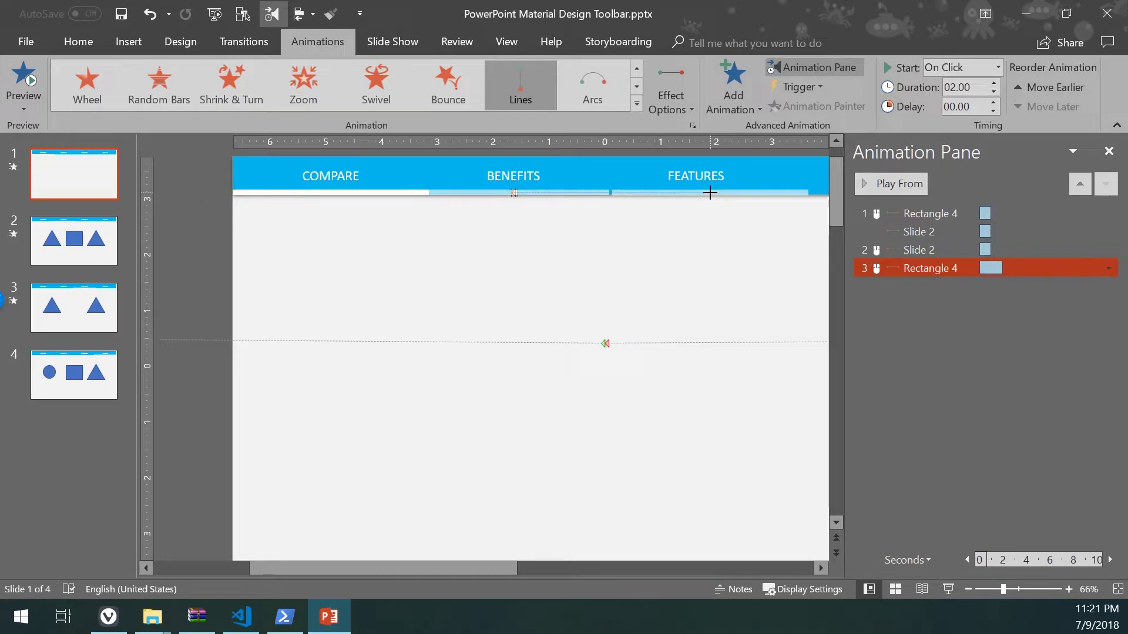
drag(710, 193, 710, 194)
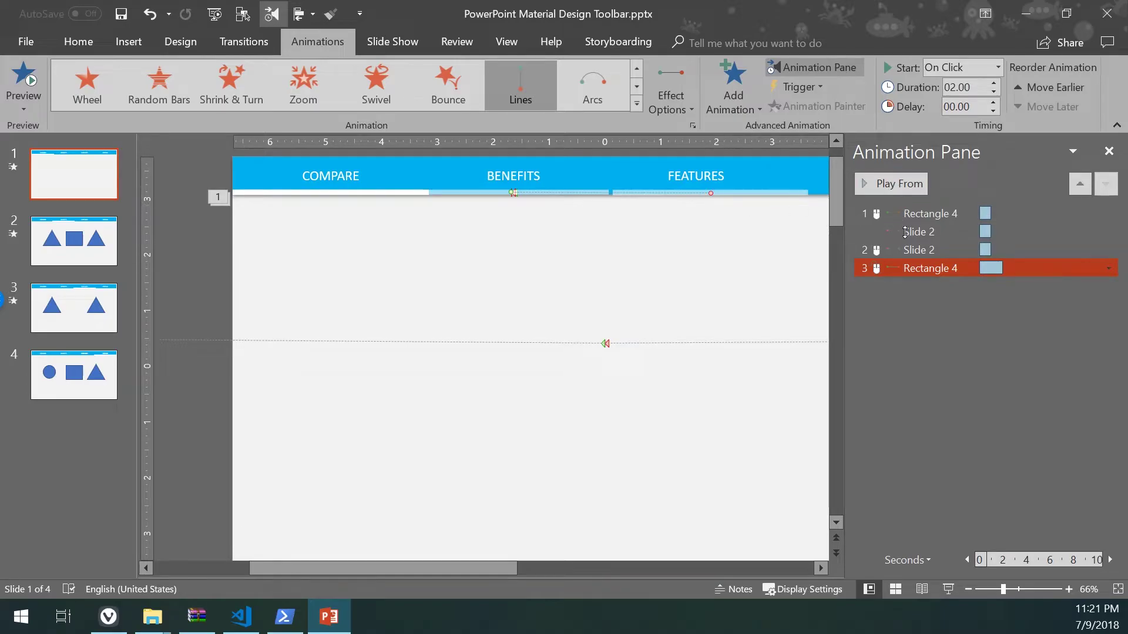
mouse_move(910, 273)
mouse_down()
mouse_move(896, 252)
mouse_move(905, 262)
mouse_up()
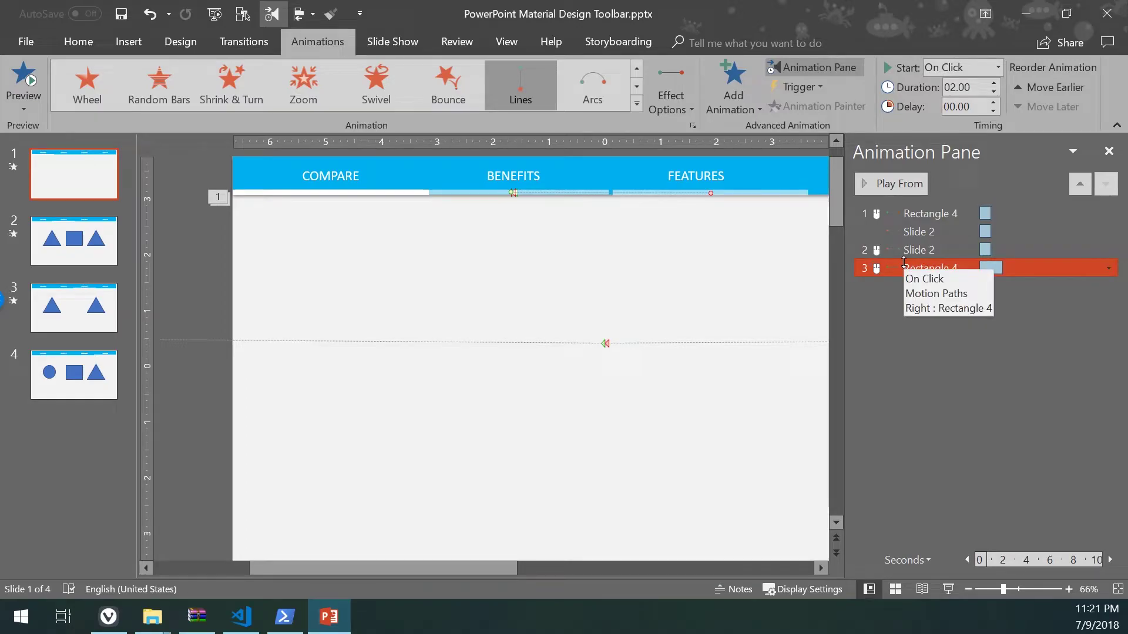
mouse_move(908, 262)
mouse_down()
mouse_move(910, 247)
mouse_move(918, 253)
mouse_up()
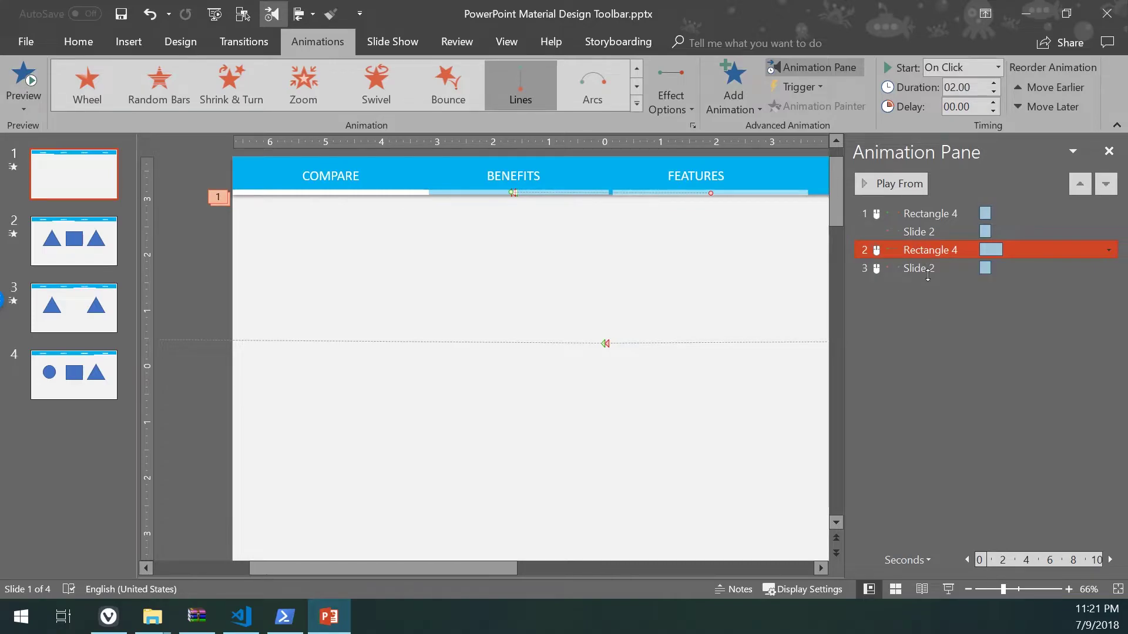
Step: Shorten the moved Rectangle 4 animation's duration to 01.00
right_click(920, 253)
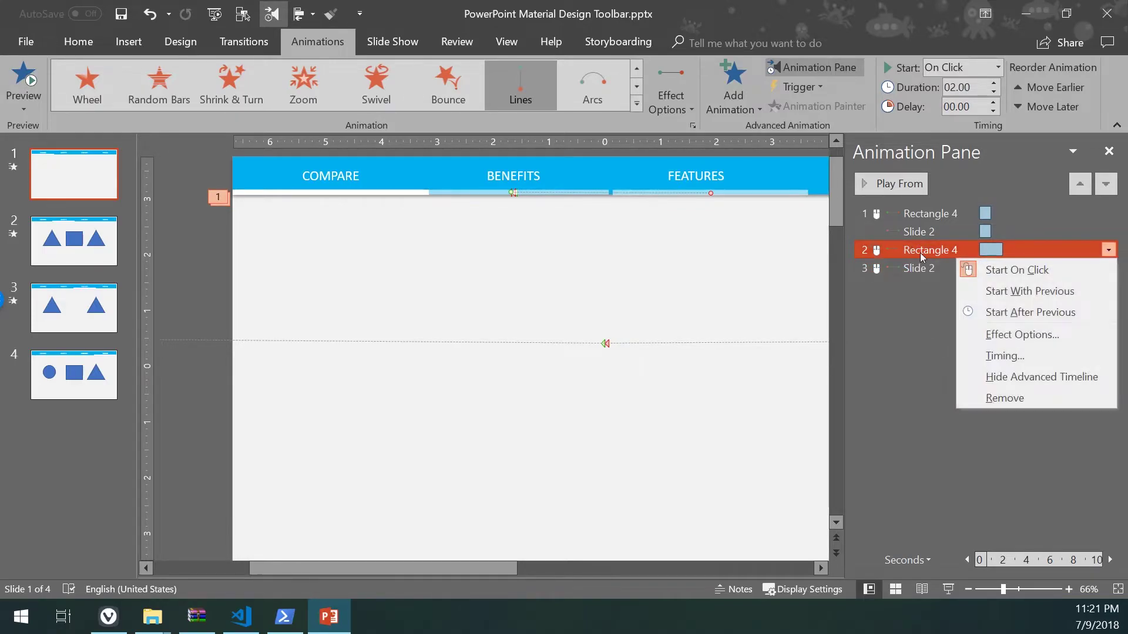
click(993, 92)
click(993, 92)
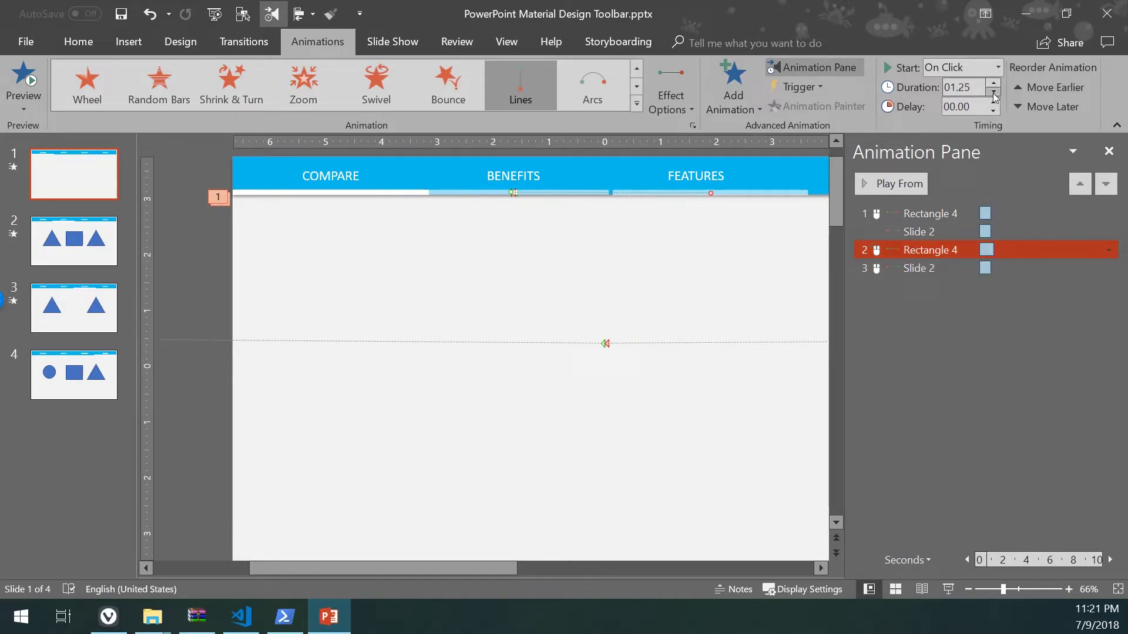
click(993, 93)
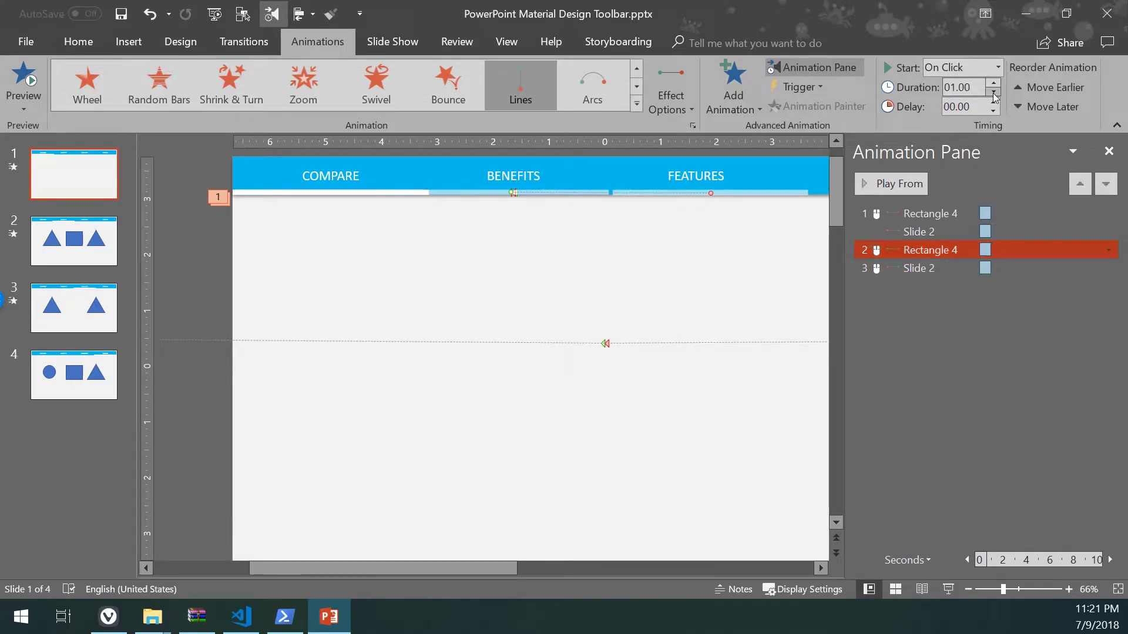
Step: Set the second Slide 2 motion animation to Start With Previous
click(927, 268)
right_click(927, 268)
click(999, 306)
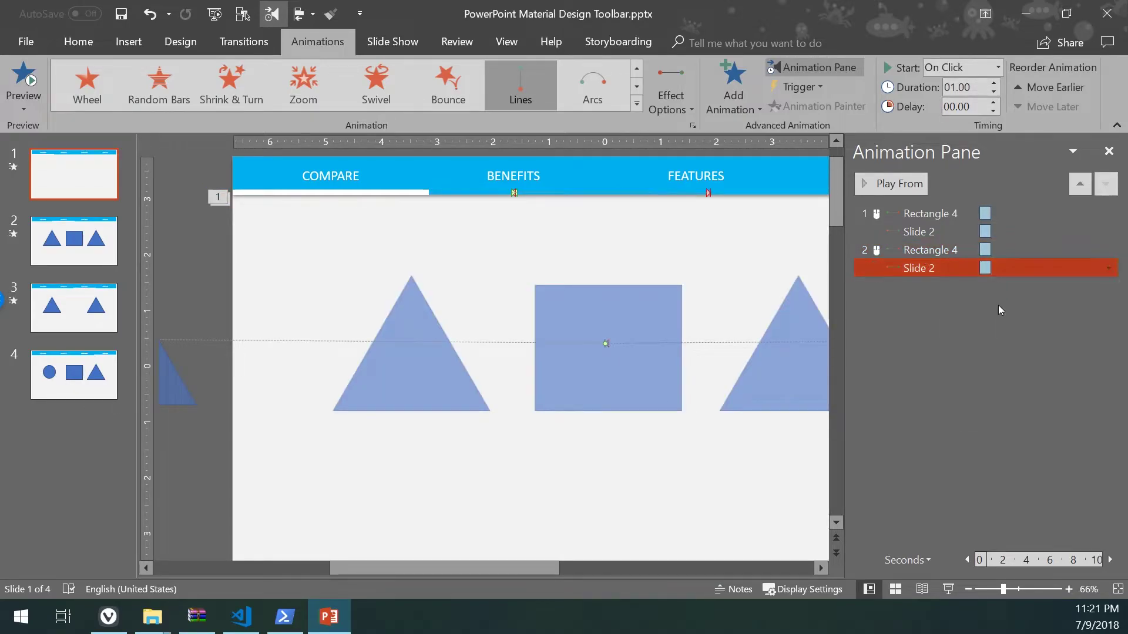
Step: Run the slide show, stepping the underline to BENEFITS then FEATURES, and exit
click(948, 589)
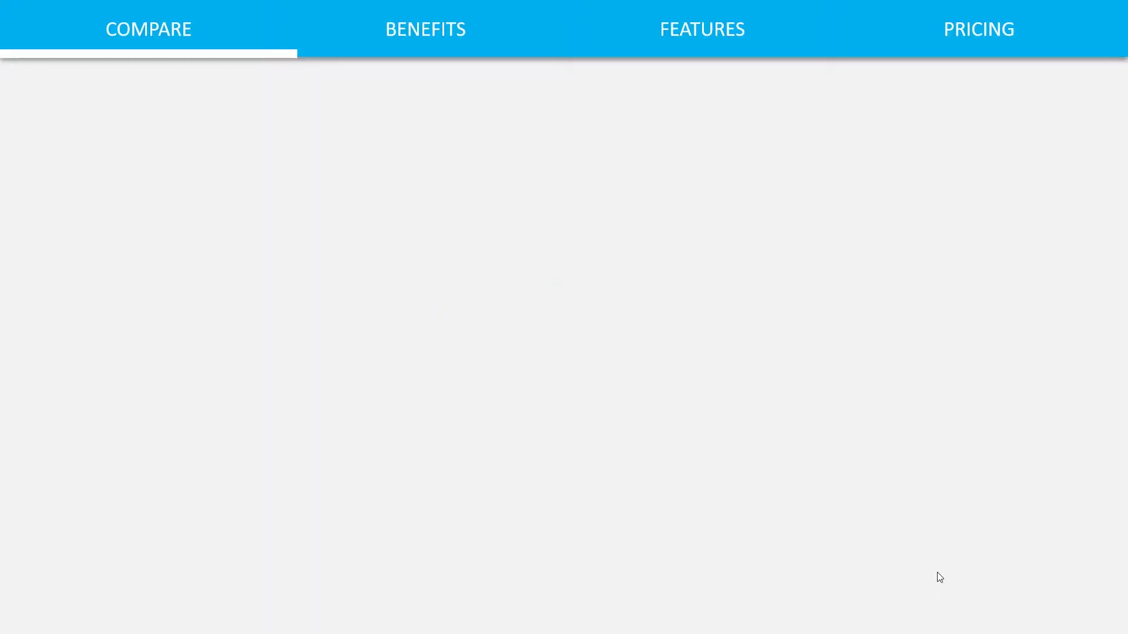
click(821, 307)
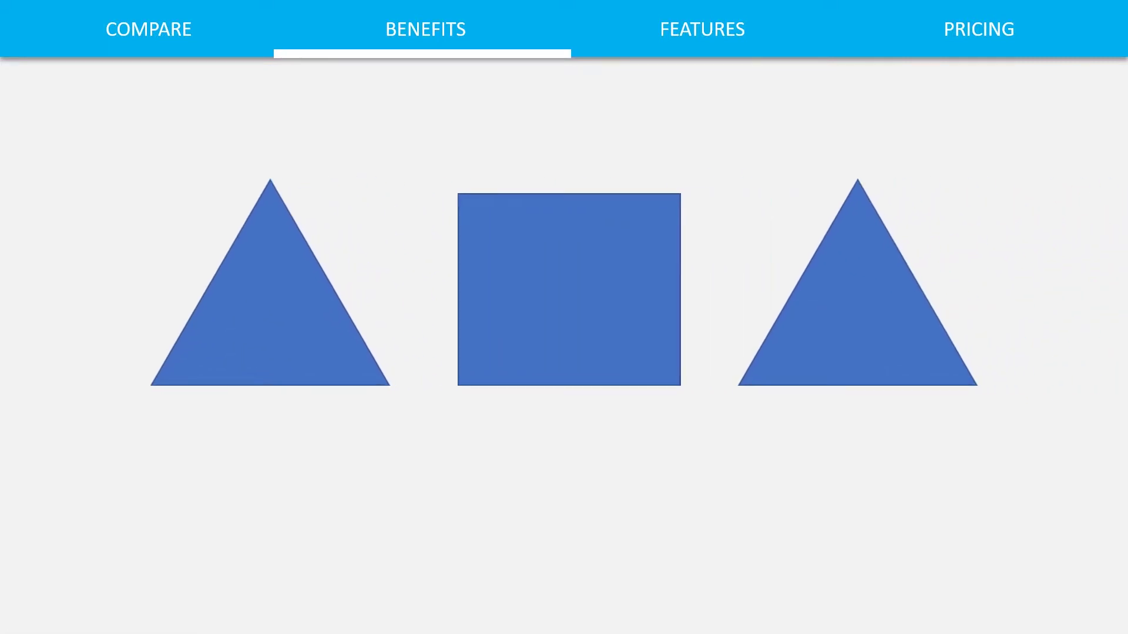
click(822, 306)
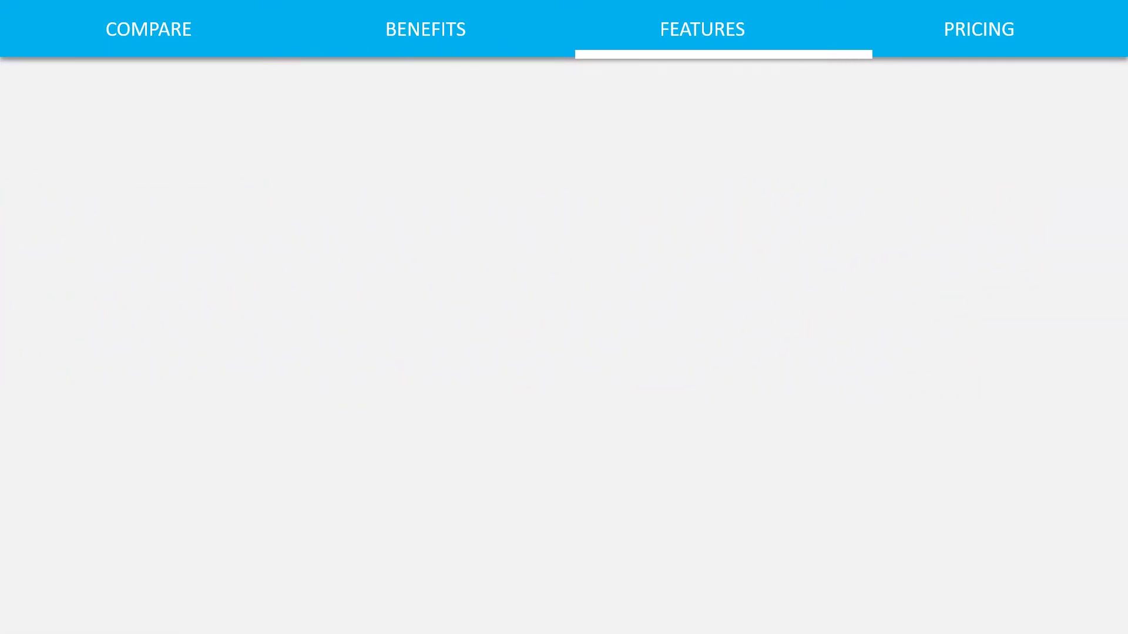
key(Left)
key(Escape)
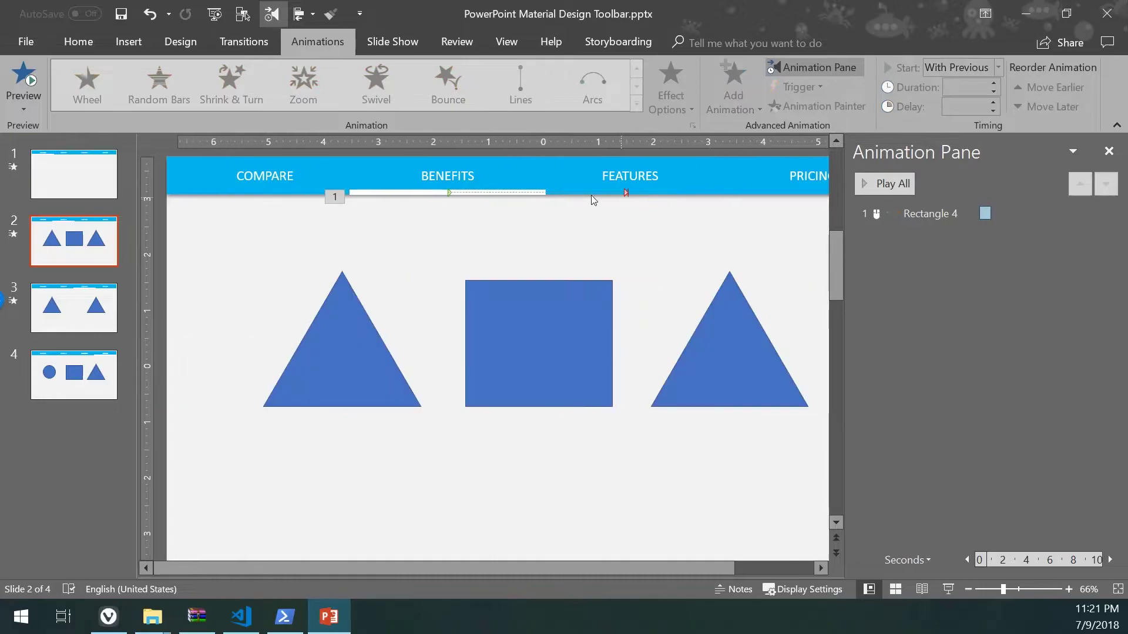
Step: Drag slide 1's first Rectangle 4 path endpoint to sit beneath BENEFITS
scroll(332, 193, up, 1)
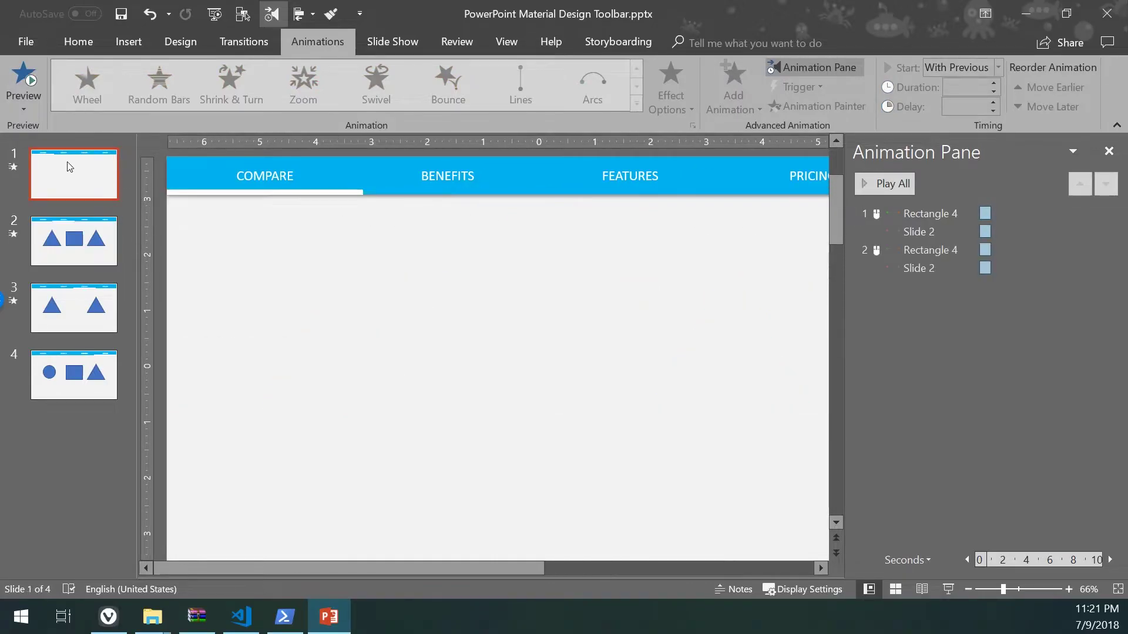
click(333, 193)
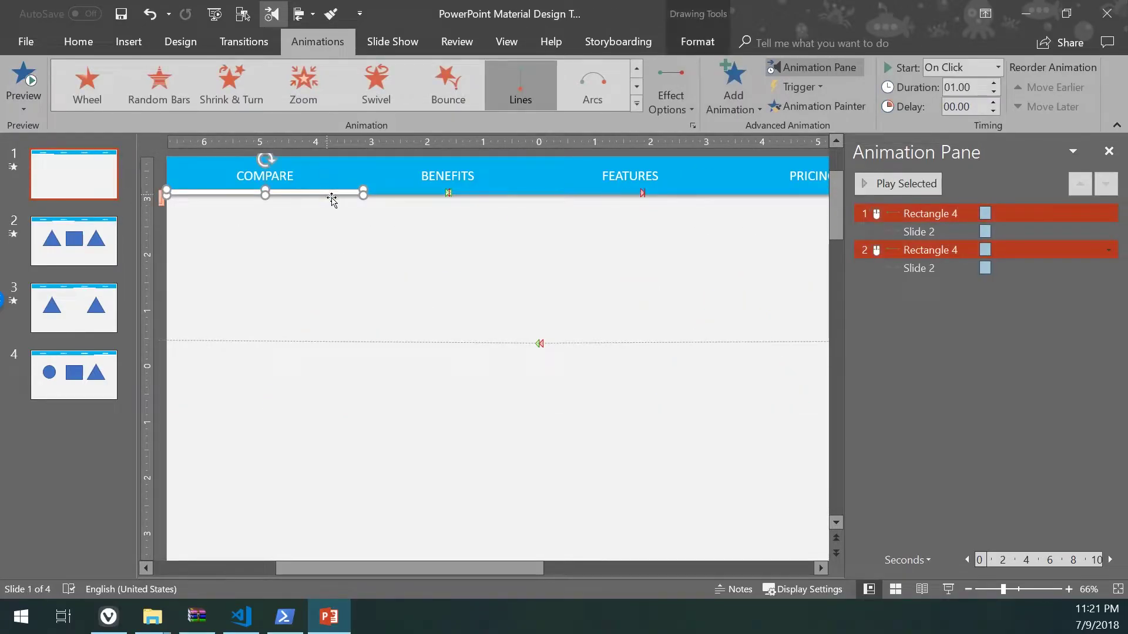
click(907, 214)
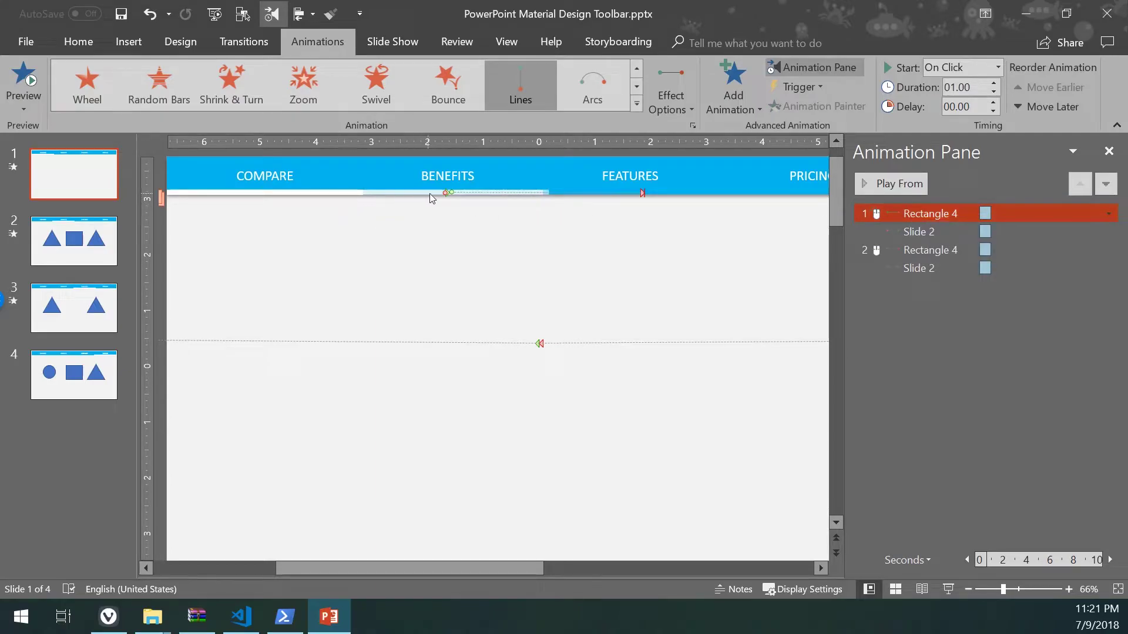
drag(440, 191, 292, 247)
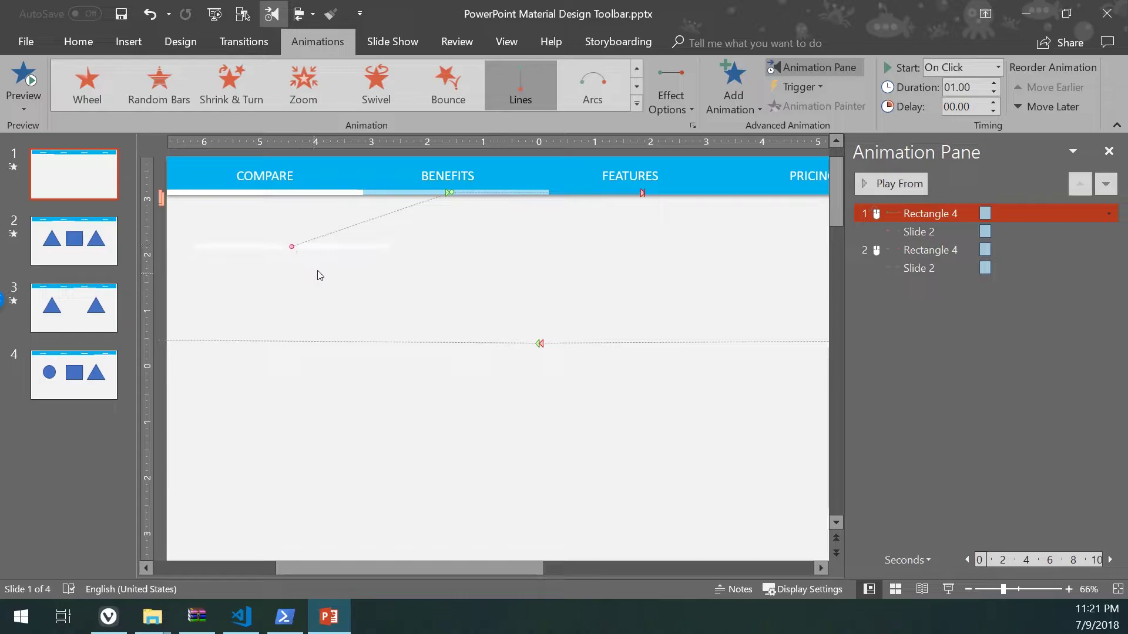
key(ctrl+z)
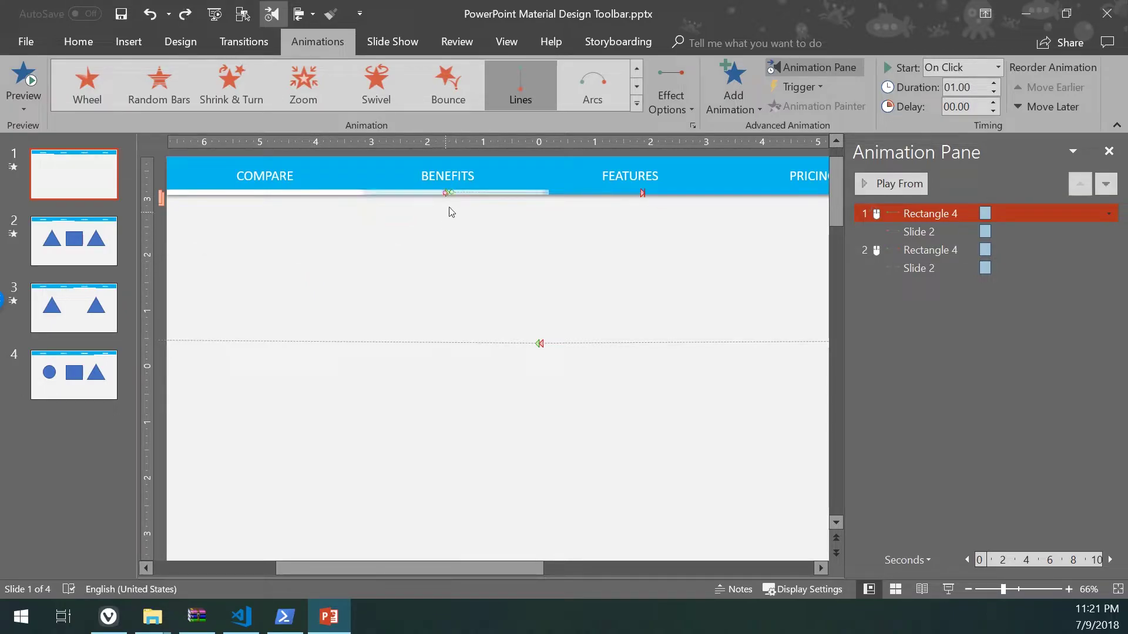
drag(449, 192, 264, 192)
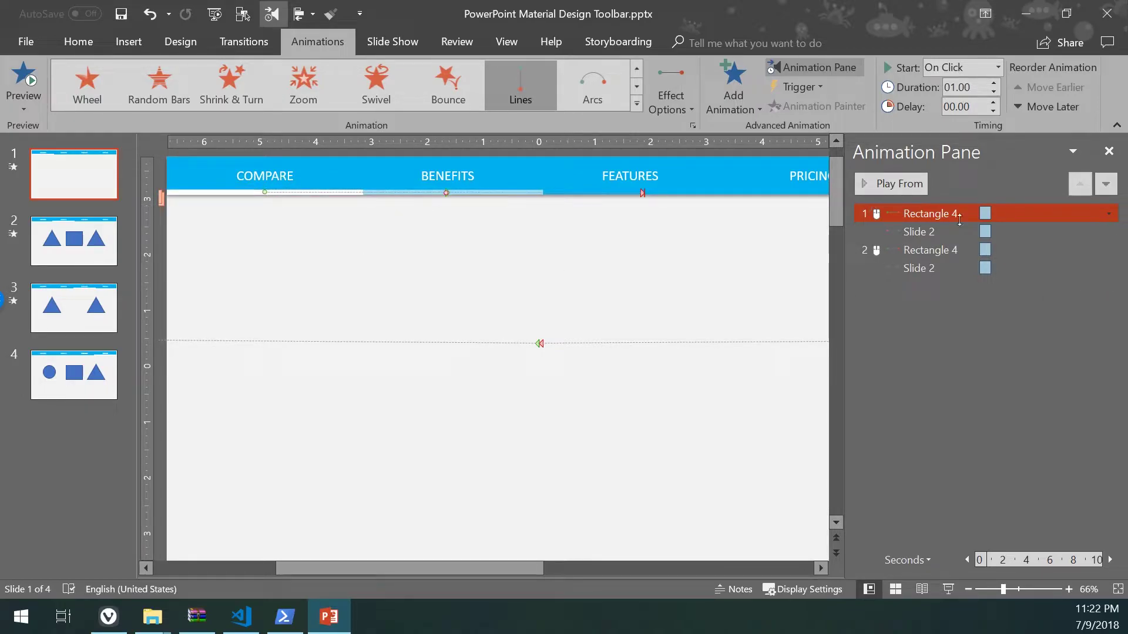
Step: Preview slide 1's animations twice with Play From
click(900, 188)
scroll(710, 331, down, 2)
scroll(710, 331, down, 2)
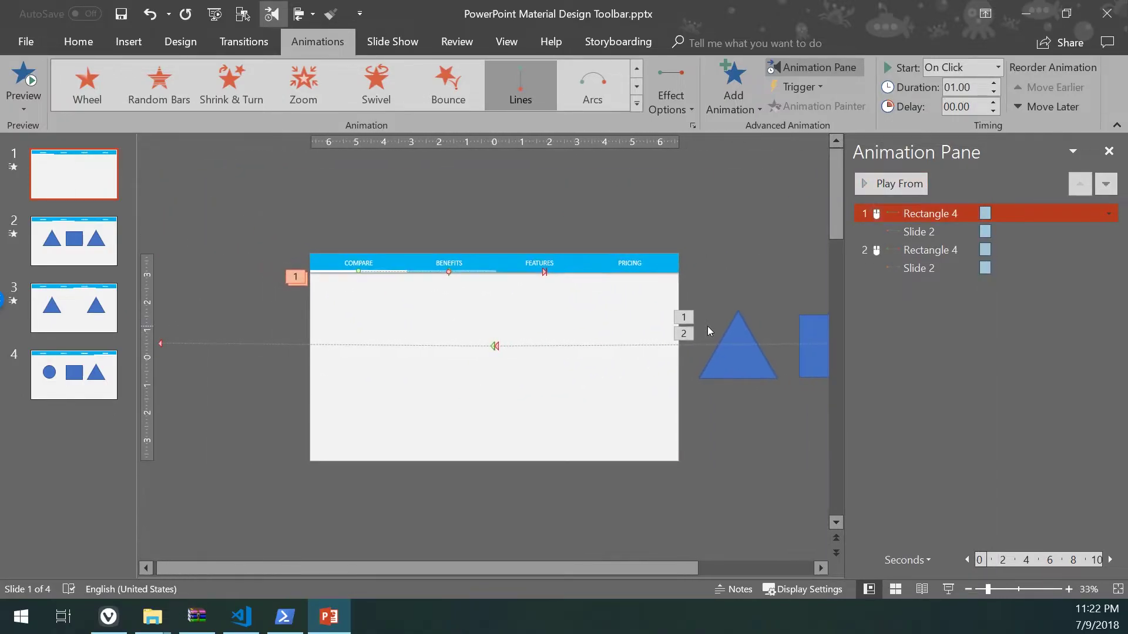
click(875, 185)
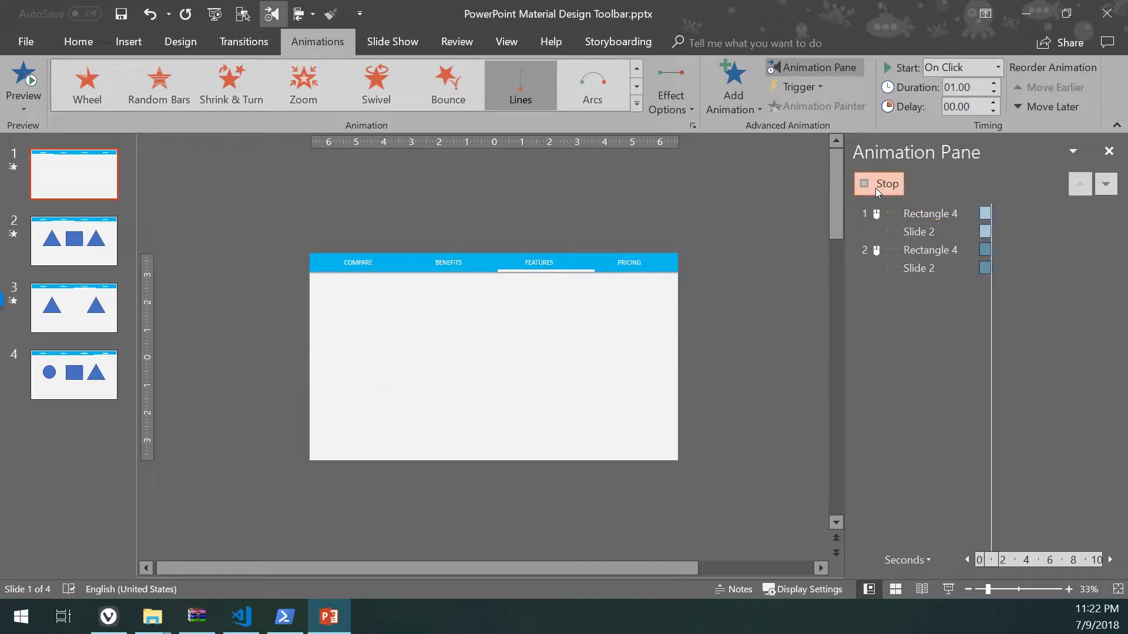
Step: Save the presentation and start the slide show from slide 1
scroll(410, 372, up, 2)
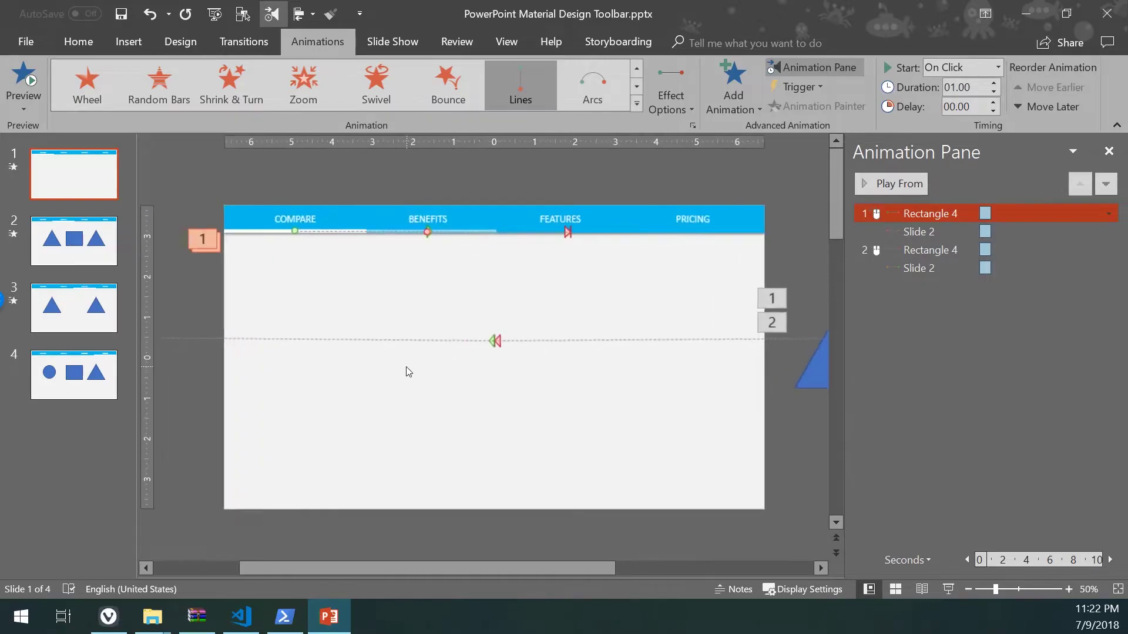
key(ctrl+s)
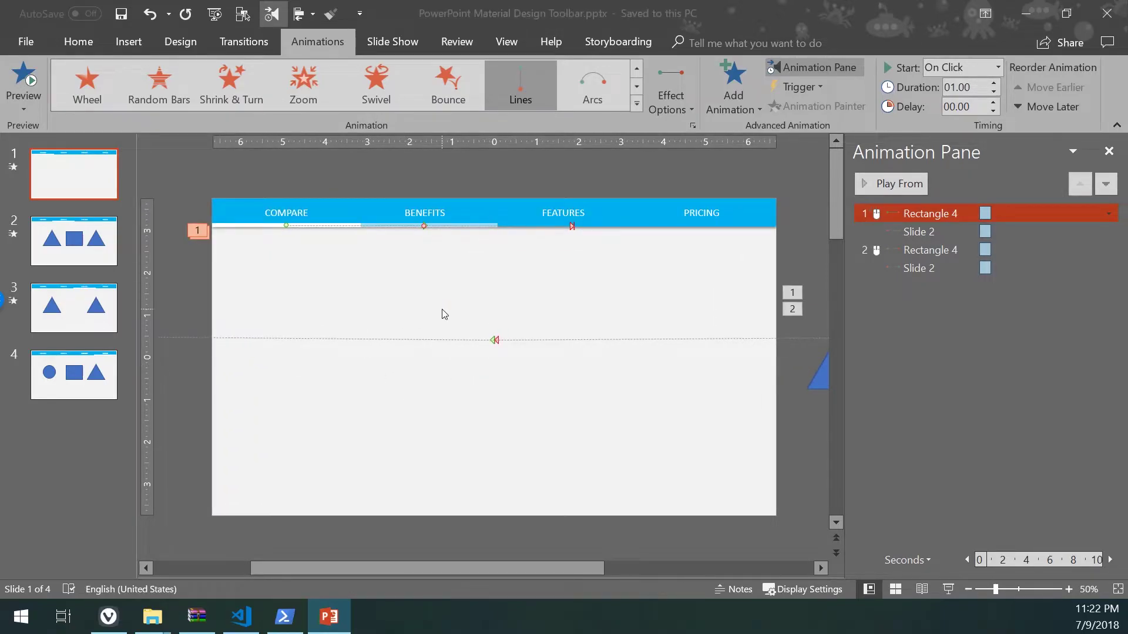
key(F5)
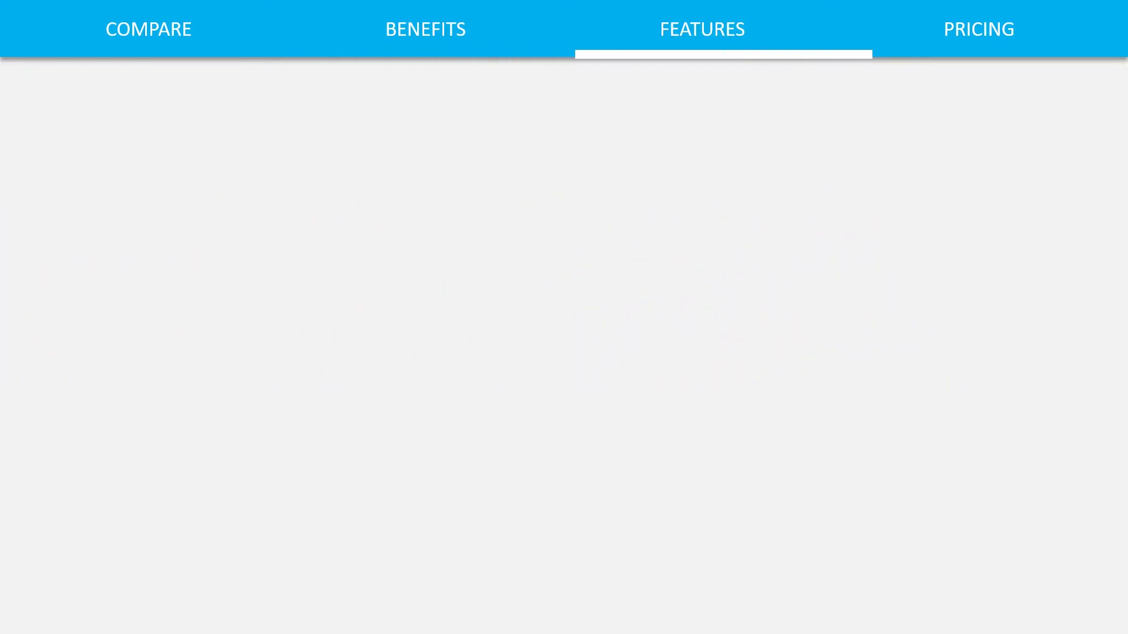
Step: End the slide show with Esc, returning to slide 1 in editing view
key(Escape)
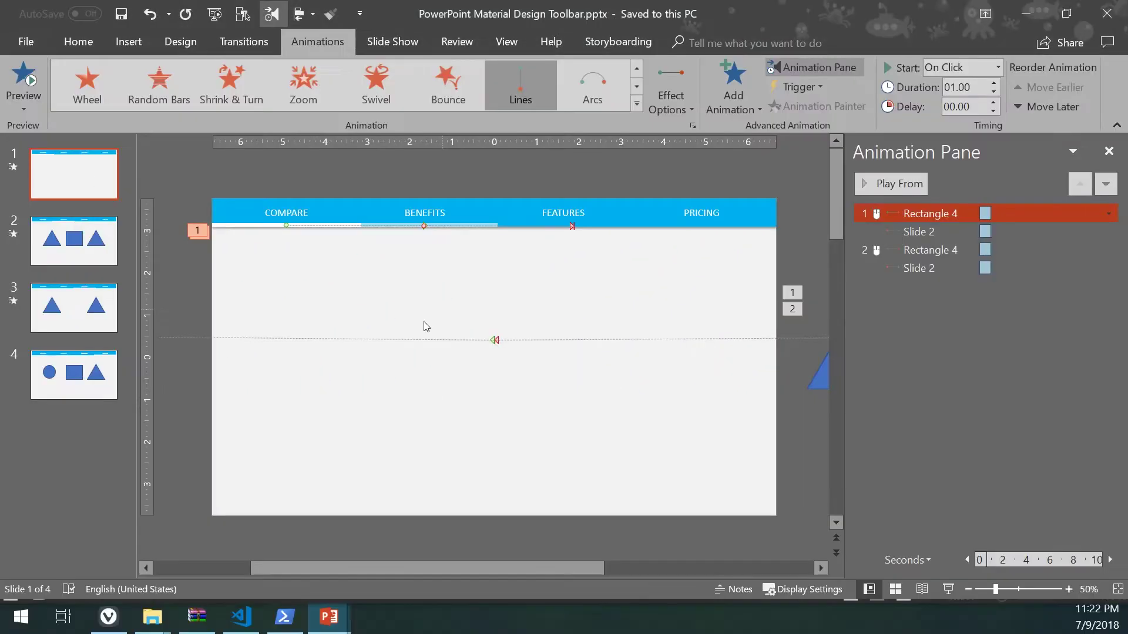
Step: Add Selection Pane to the Quick Access Toolbar, open it, and close the Animation Pane
click(612, 572)
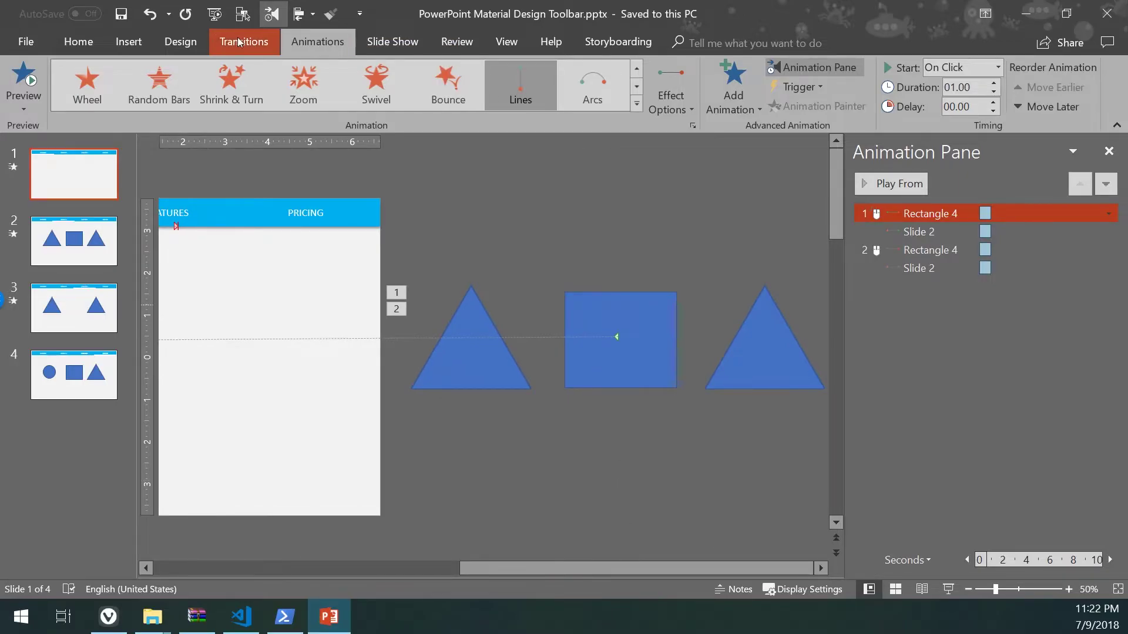
click(79, 41)
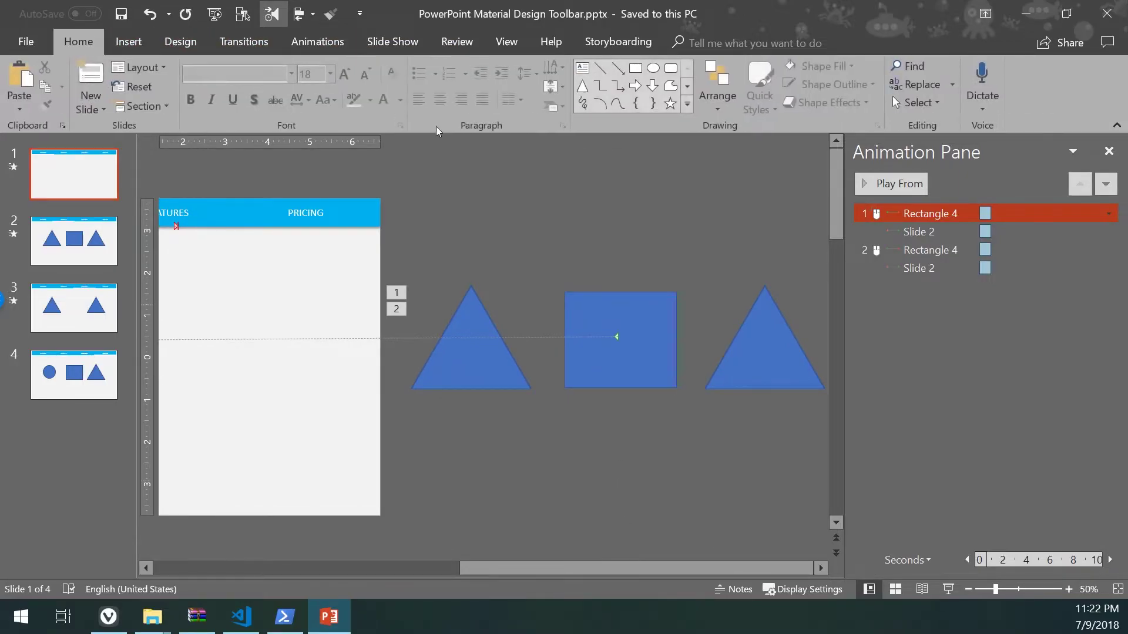
click(716, 112)
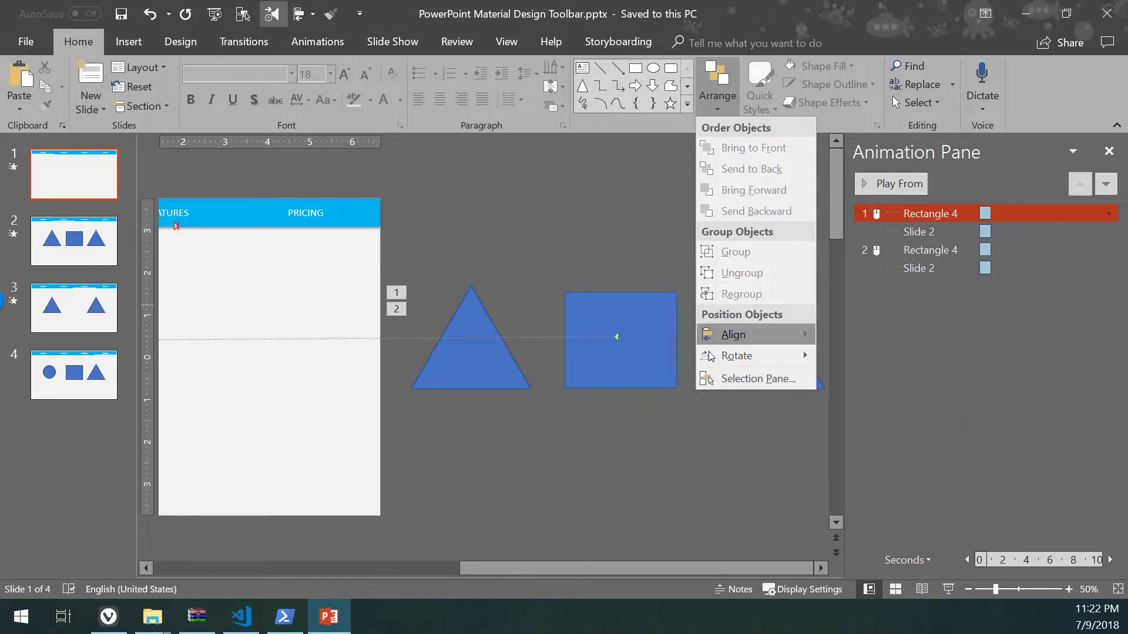
right_click(745, 386)
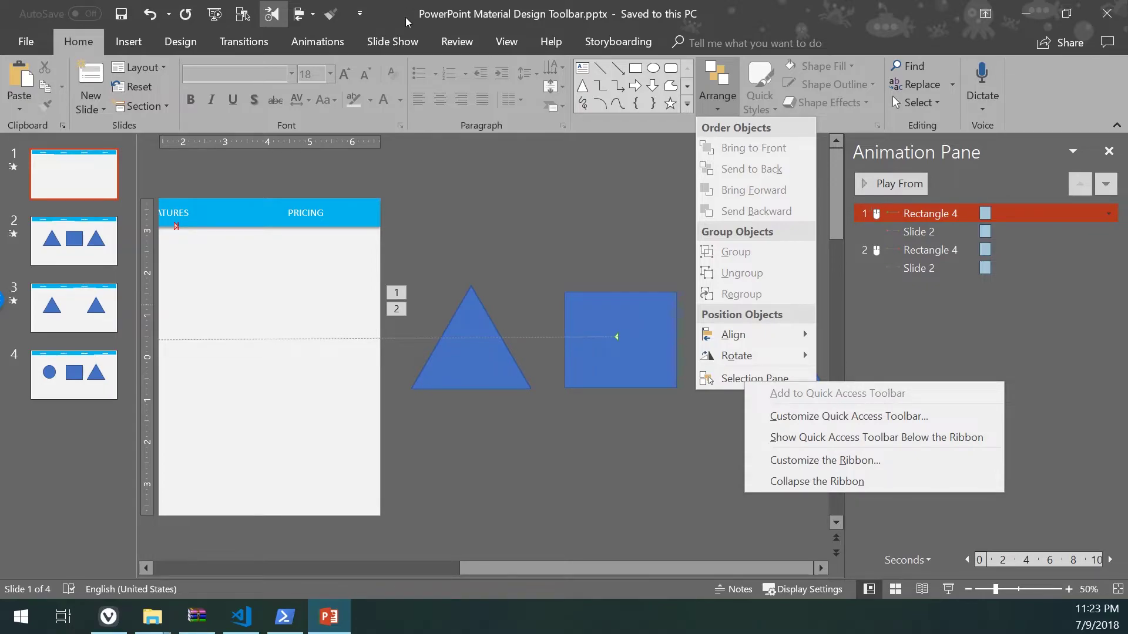
key(Escape)
key(Escape)
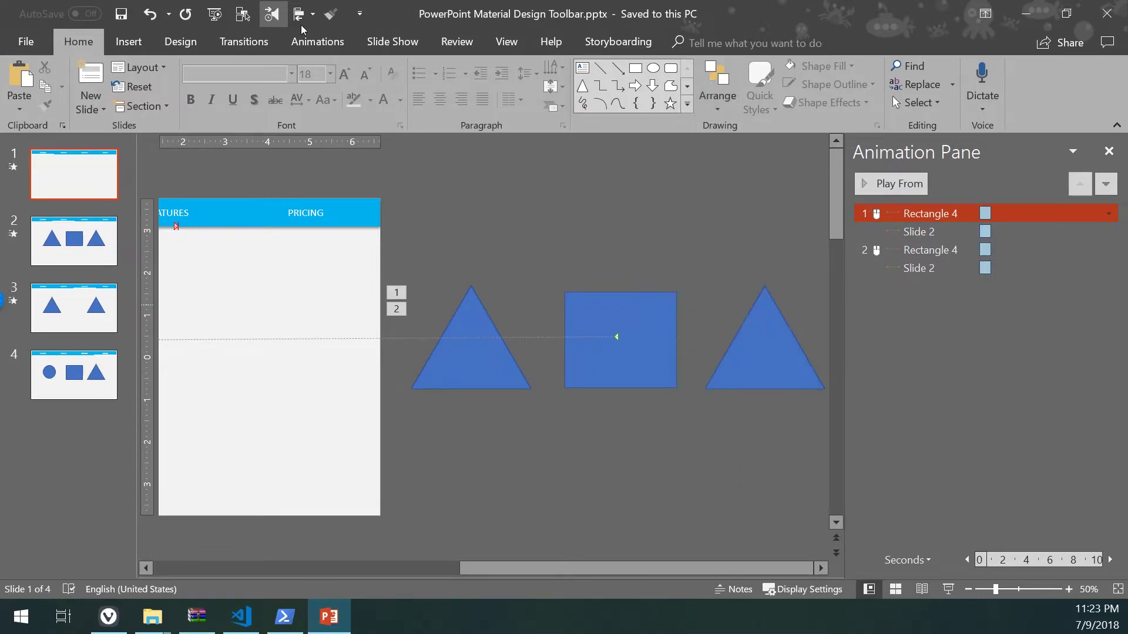
click(241, 16)
click(850, 153)
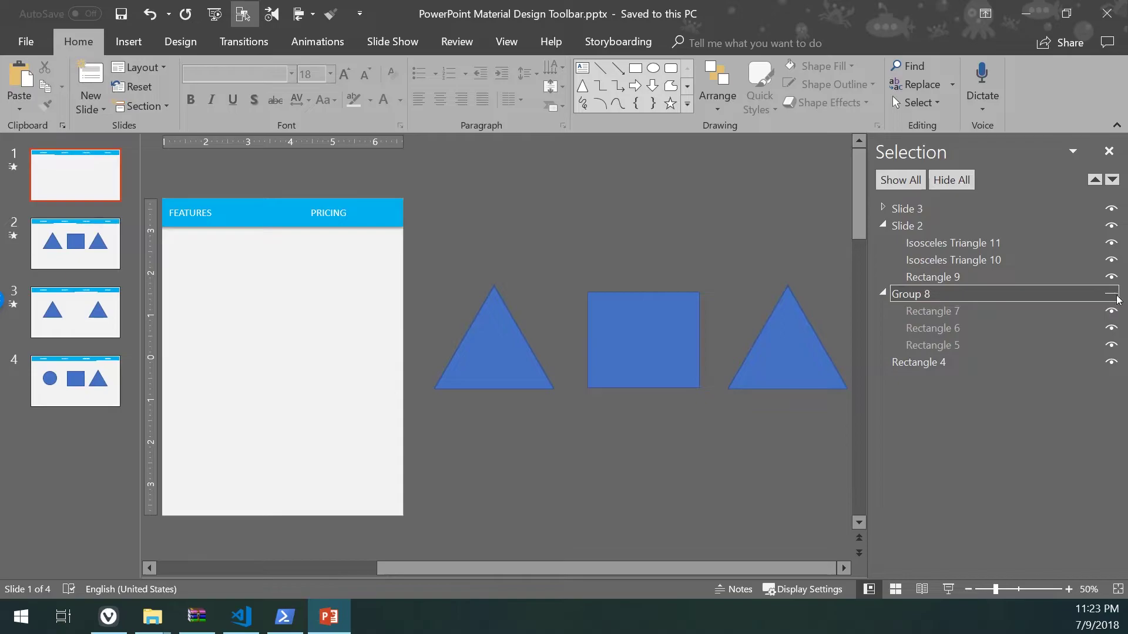
Step: Select the off-slide Slide 2 group and reopen the Animation Pane
click(781, 344)
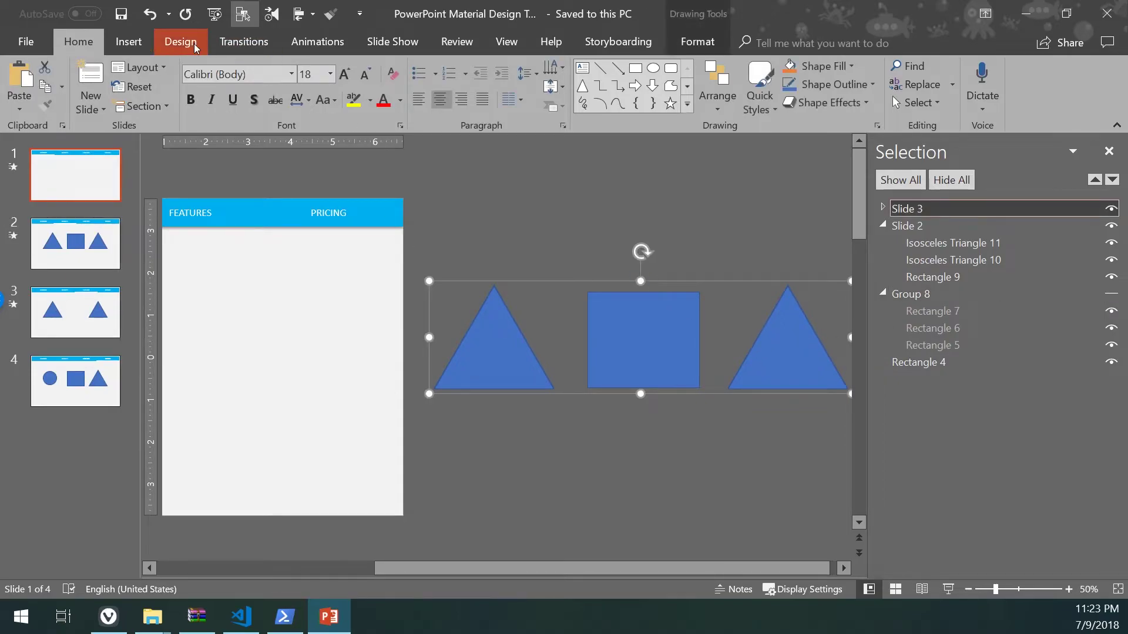
click(307, 40)
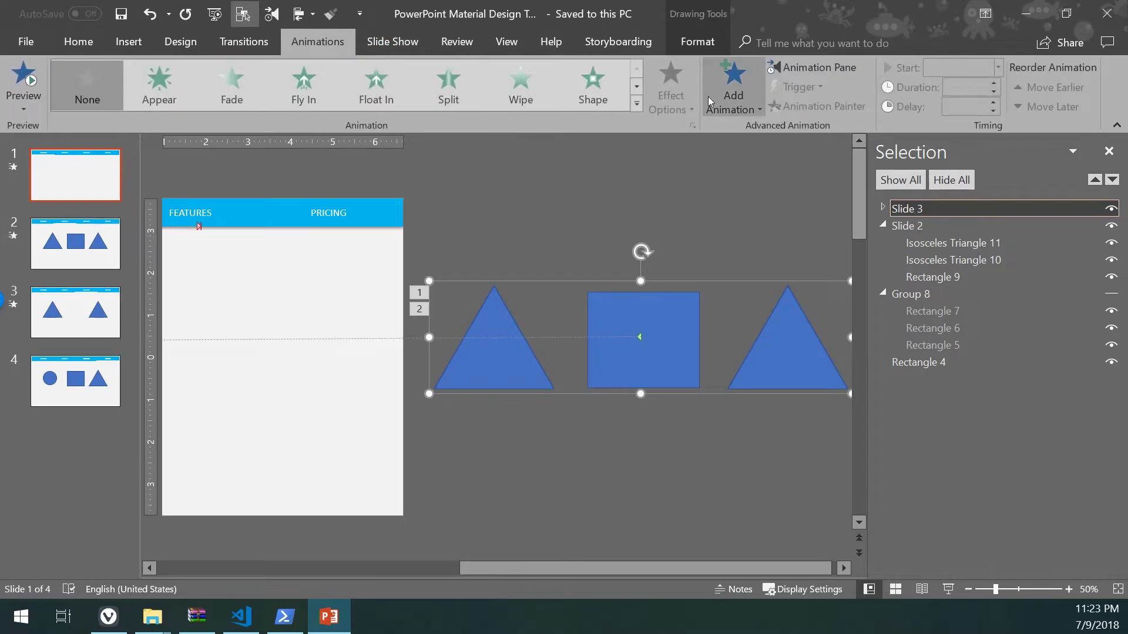
scroll(675, 237, down, 3)
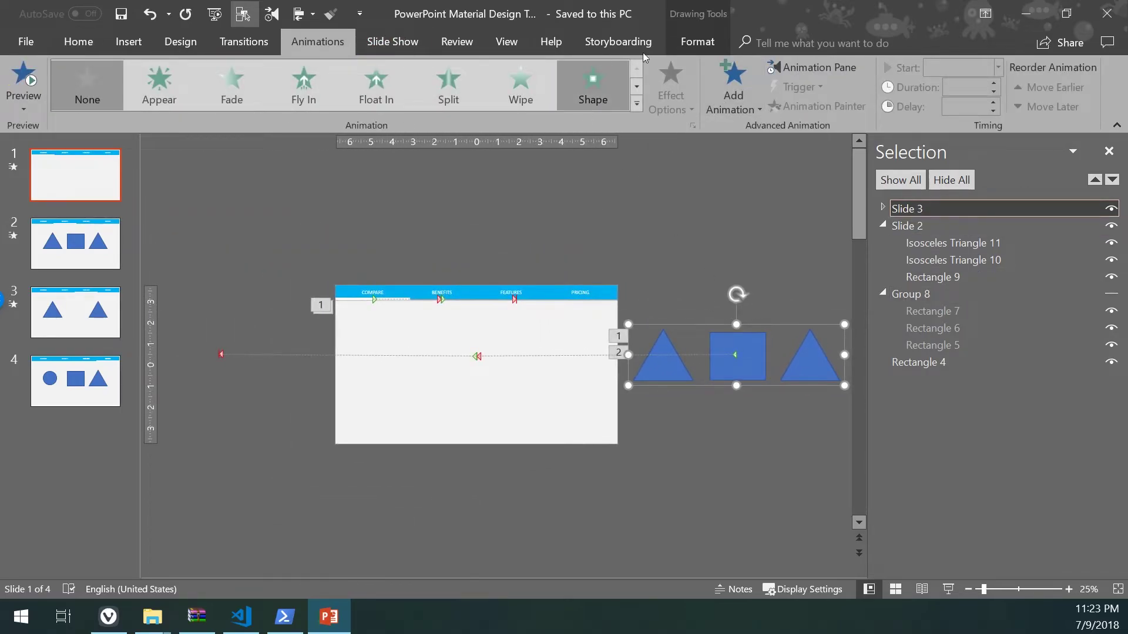
click(794, 69)
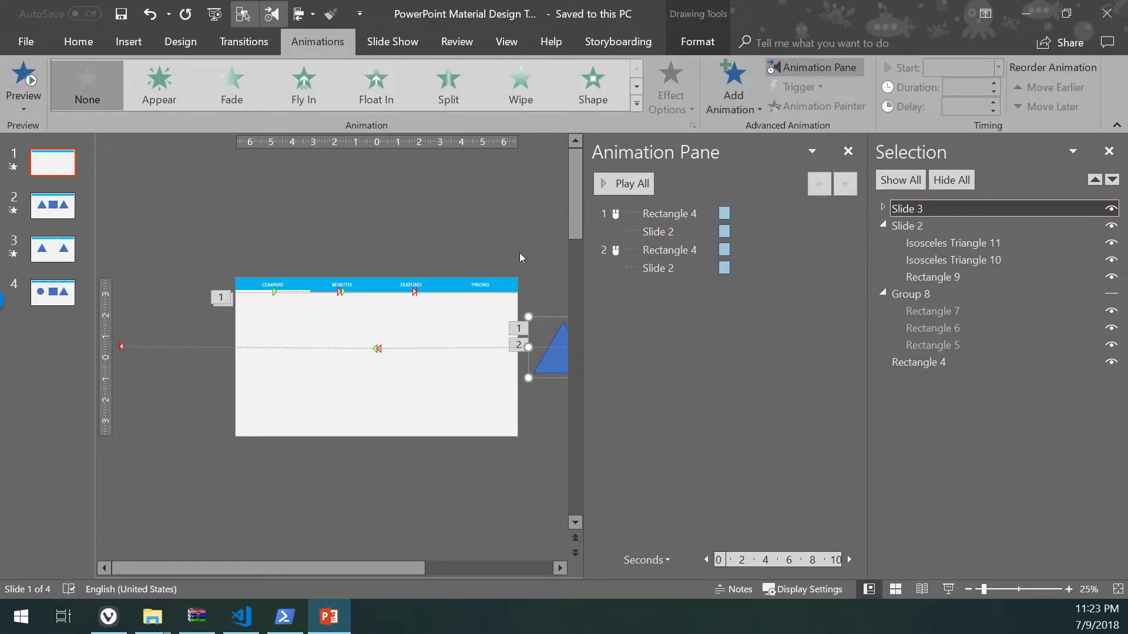
scroll(520, 253, down, 2)
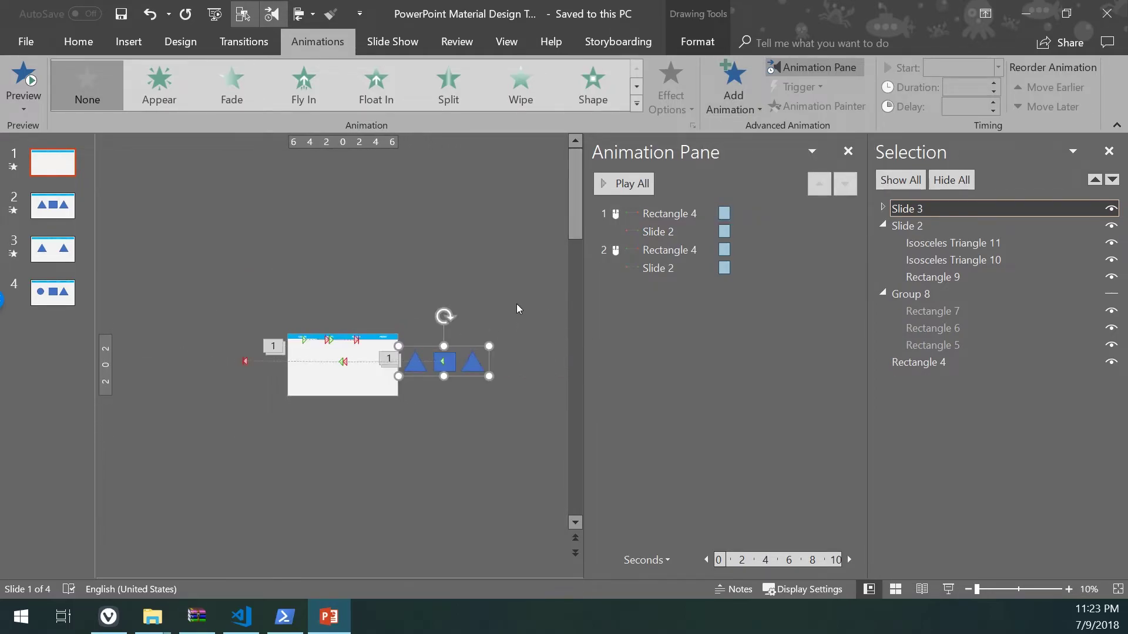
scroll(501, 345, up, 3)
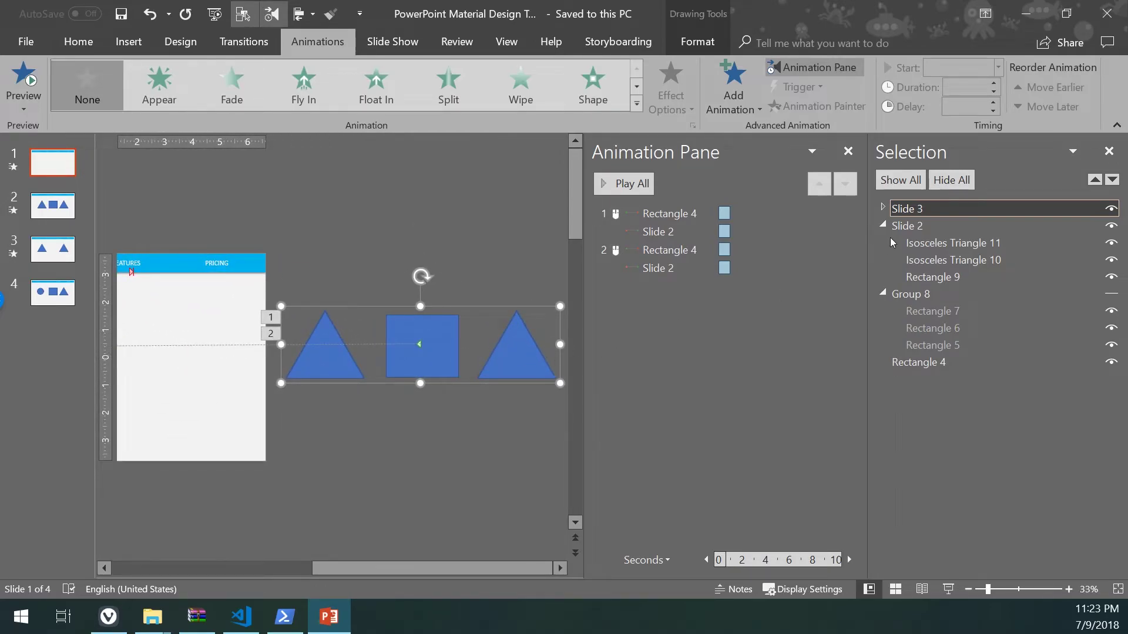
Step: Switch the selection between the Slide 3 and Slide 2 groups, ending on Slide 2
click(915, 210)
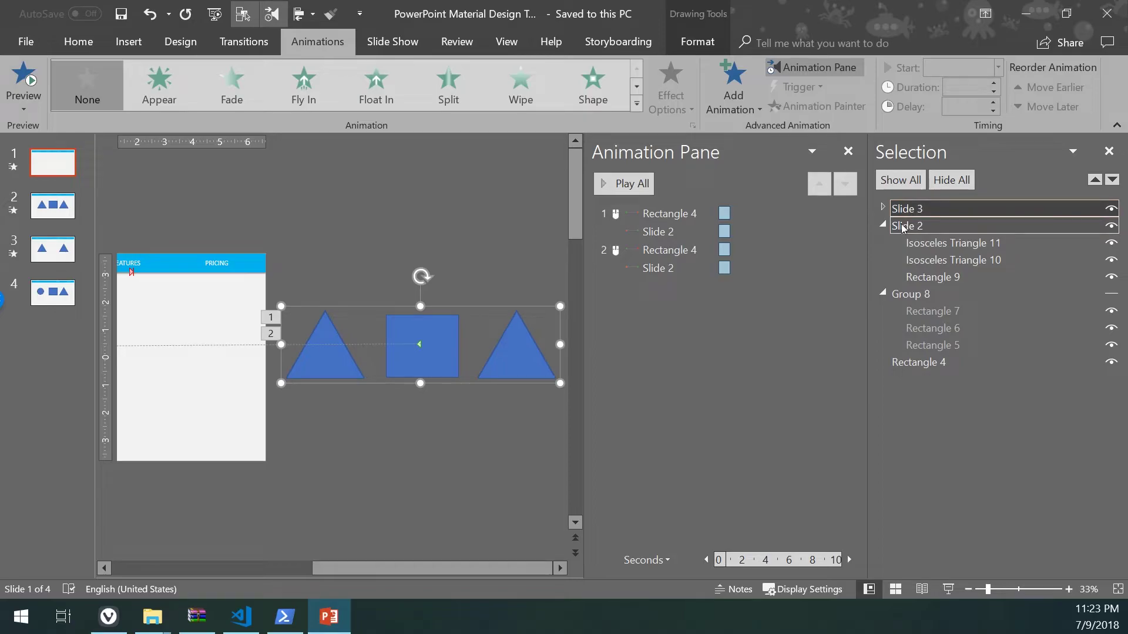
click(903, 227)
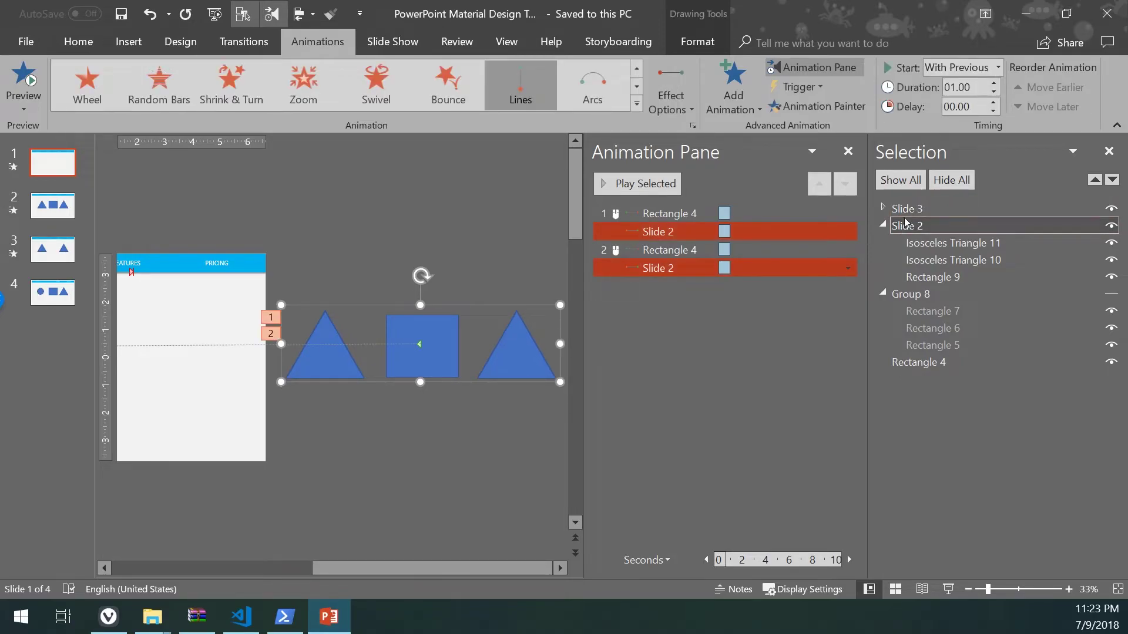
click(451, 359)
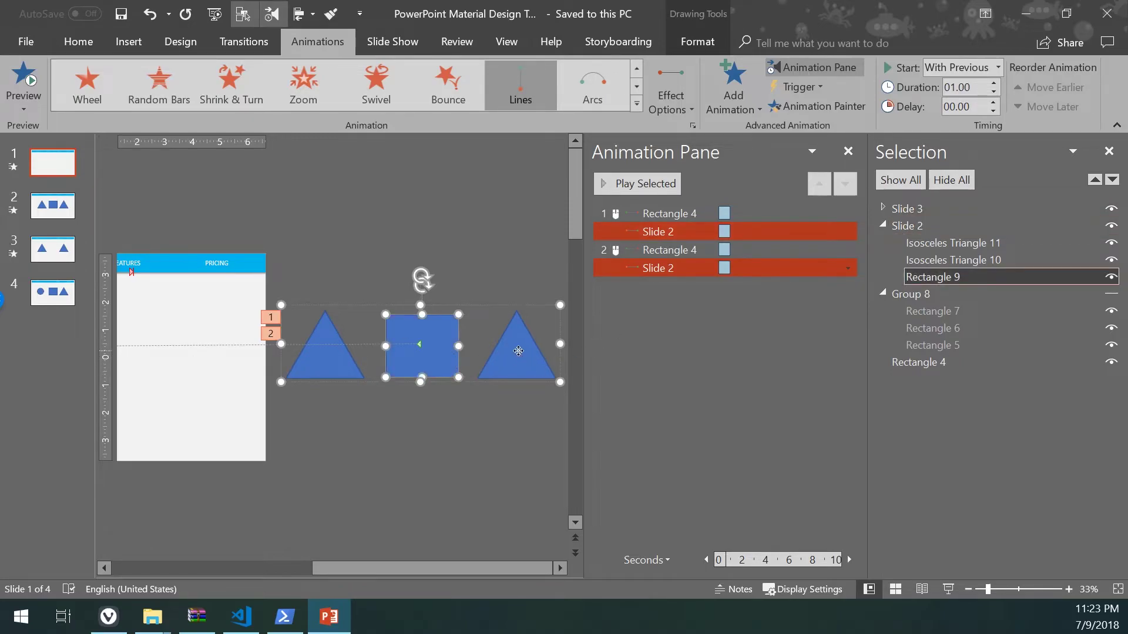
click(518, 351)
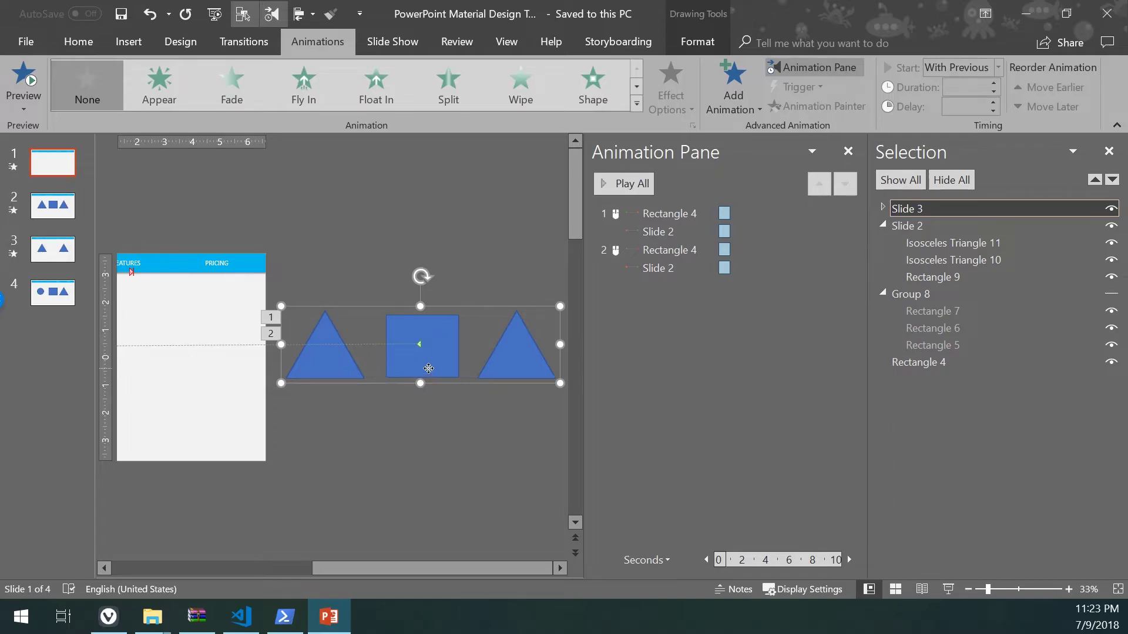
click(424, 369)
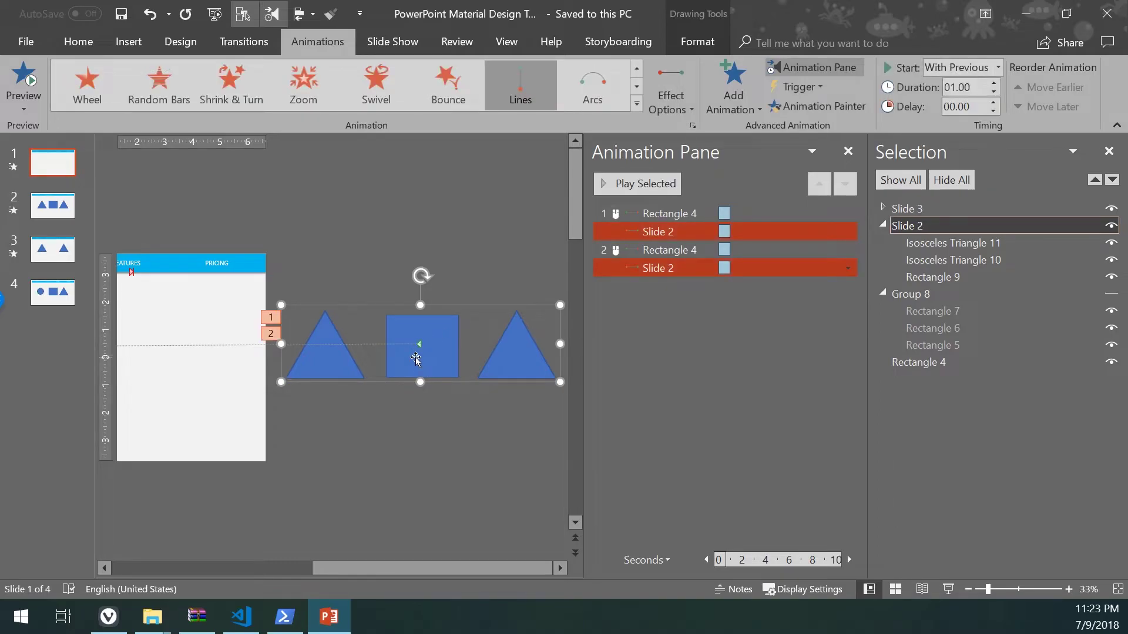
Step: Copy the Slide 2 group's Lines animations onto the Slide 3 group with Animation Painter
click(789, 111)
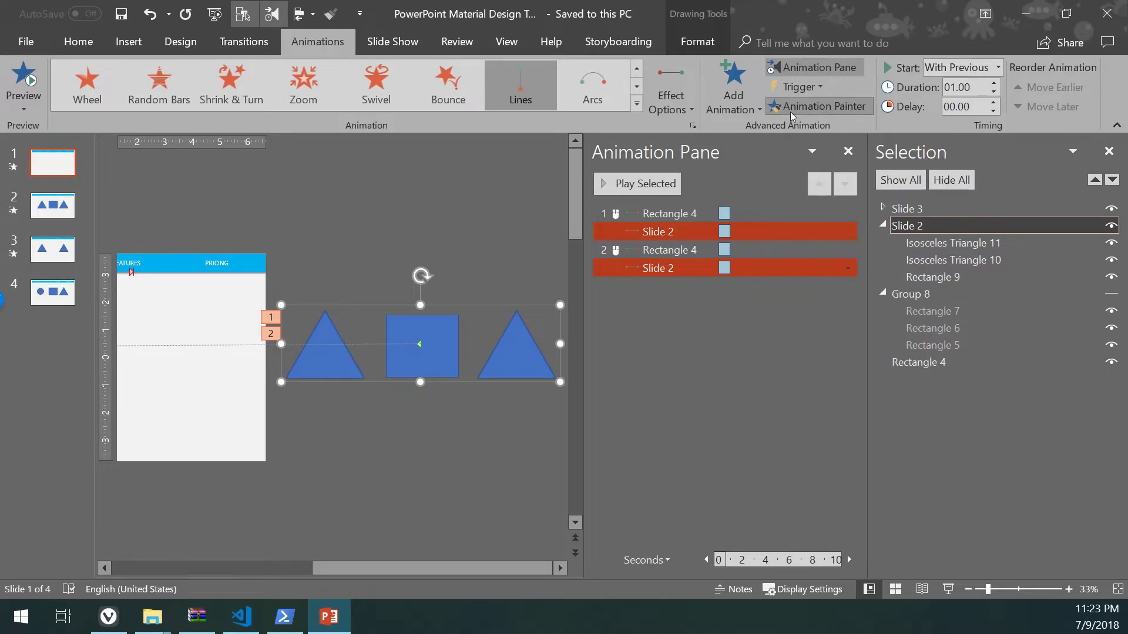
click(894, 207)
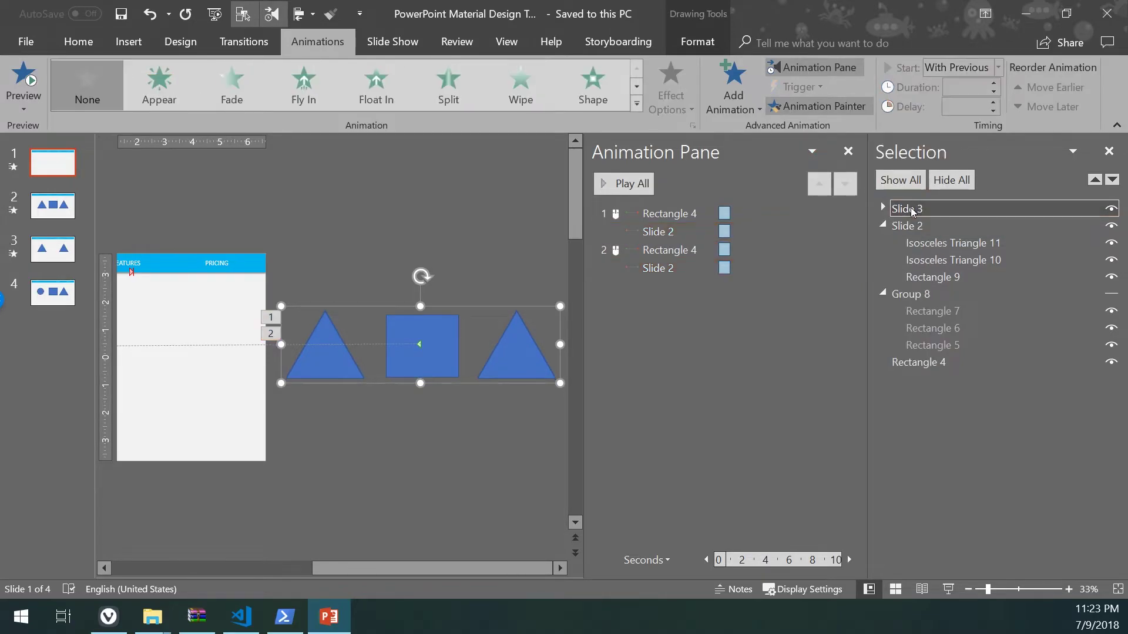
click(523, 347)
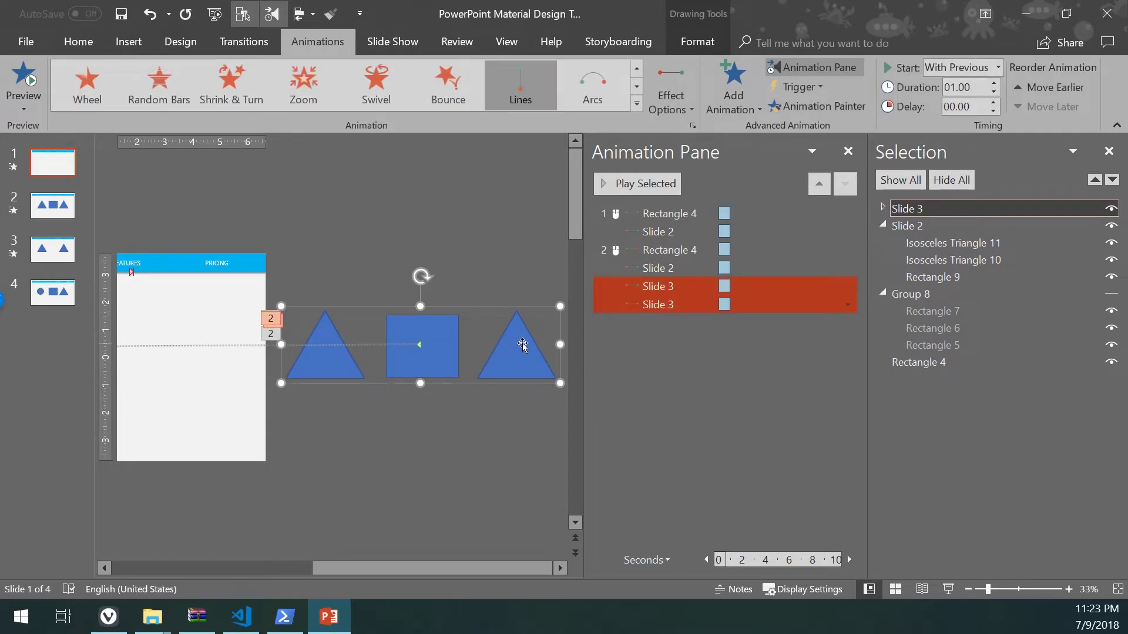
click(676, 304)
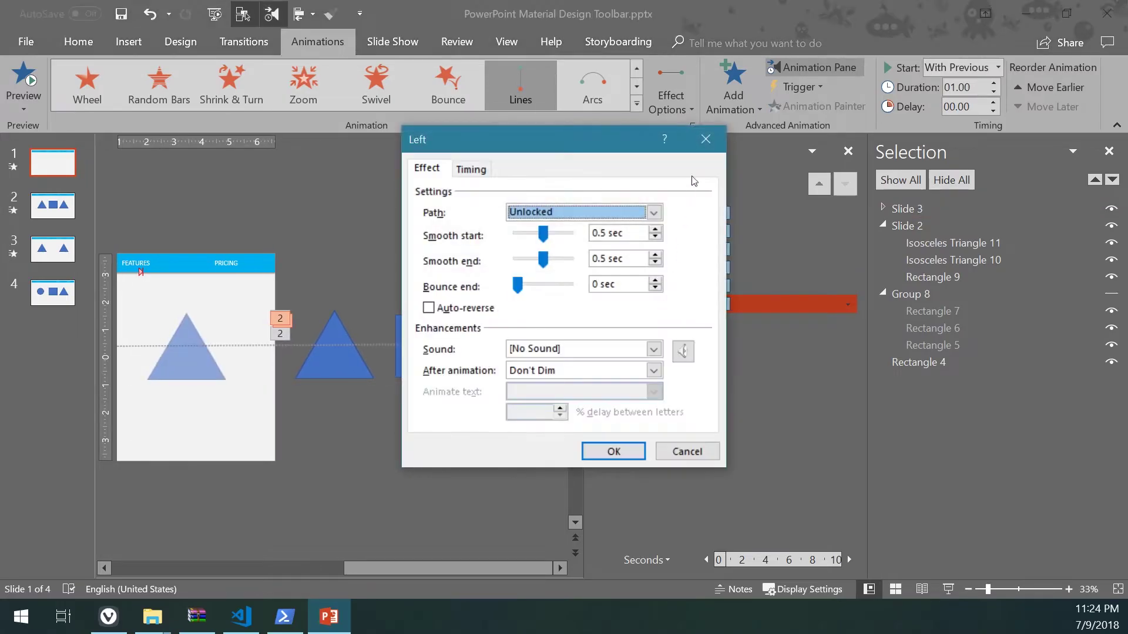
Step: Delete the duplicate Slide 3 Lines animation and preview from the first Rectangle 4 animation
click(705, 137)
key(Delete)
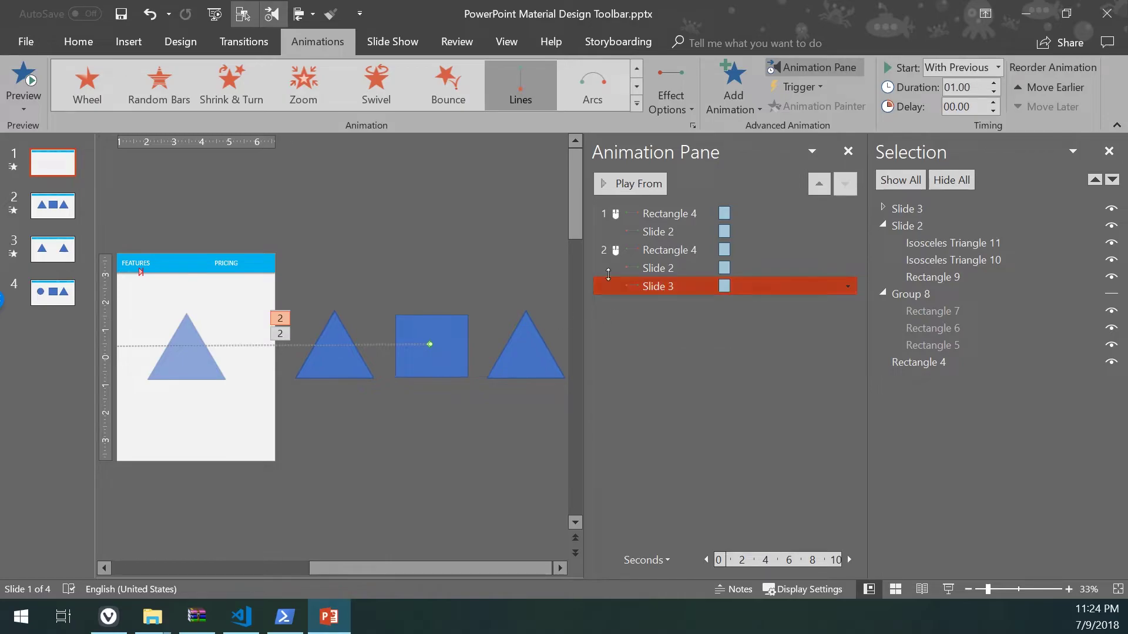
click(670, 213)
click(632, 190)
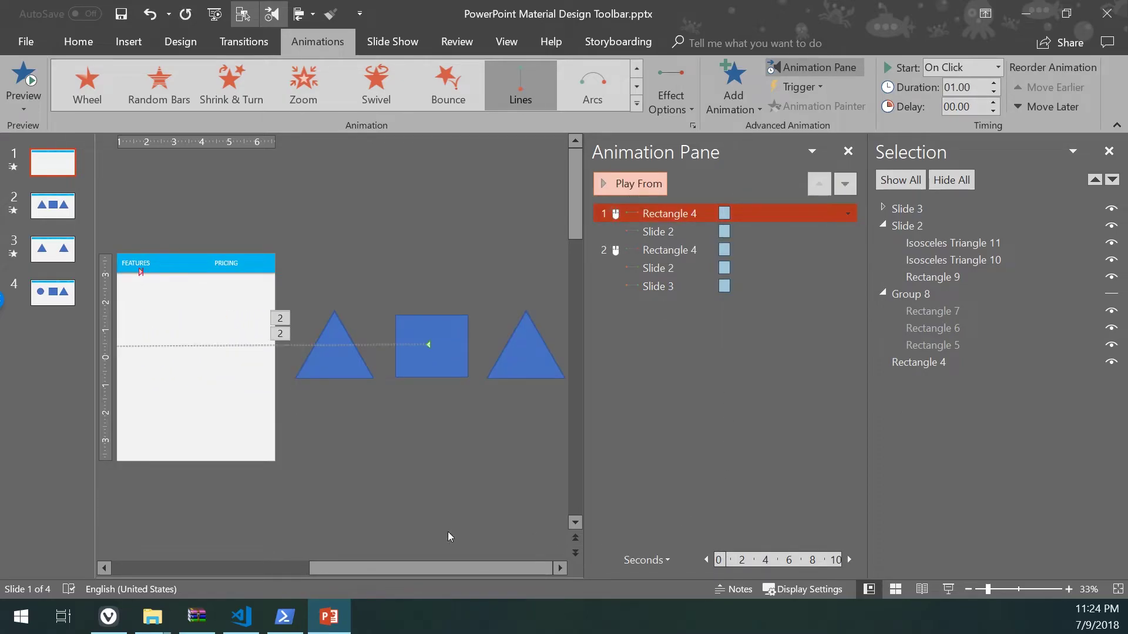
Step: Run the slide show, stepping from COMPARE to BENEFITS and FEATURES and back, then exit
ctrl+scroll(378, 453, down, 3)
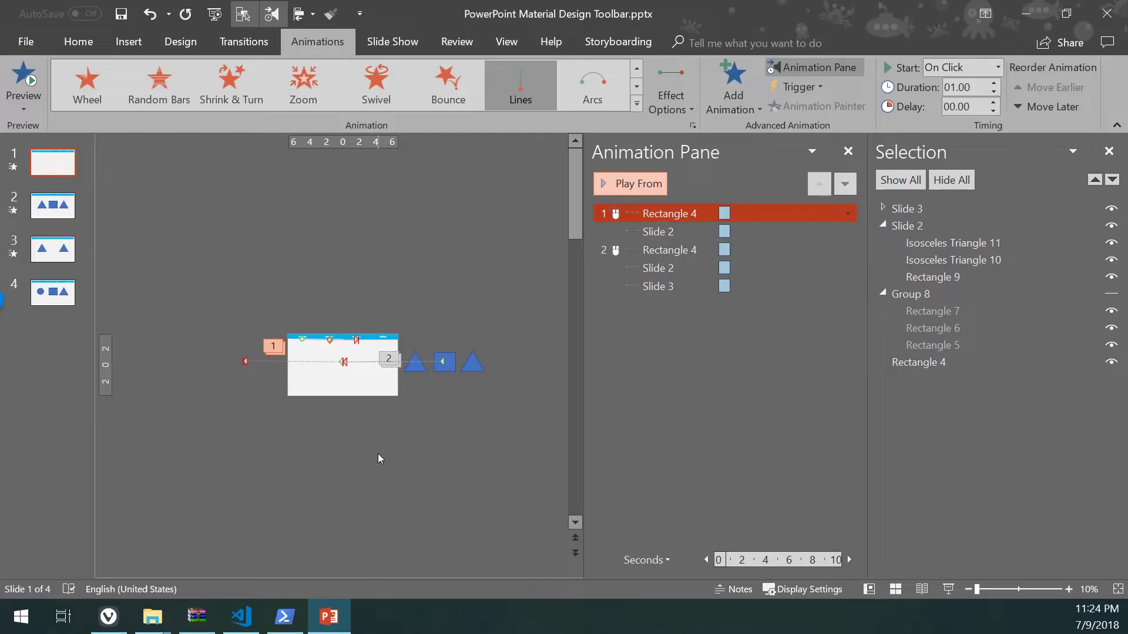
key(F5)
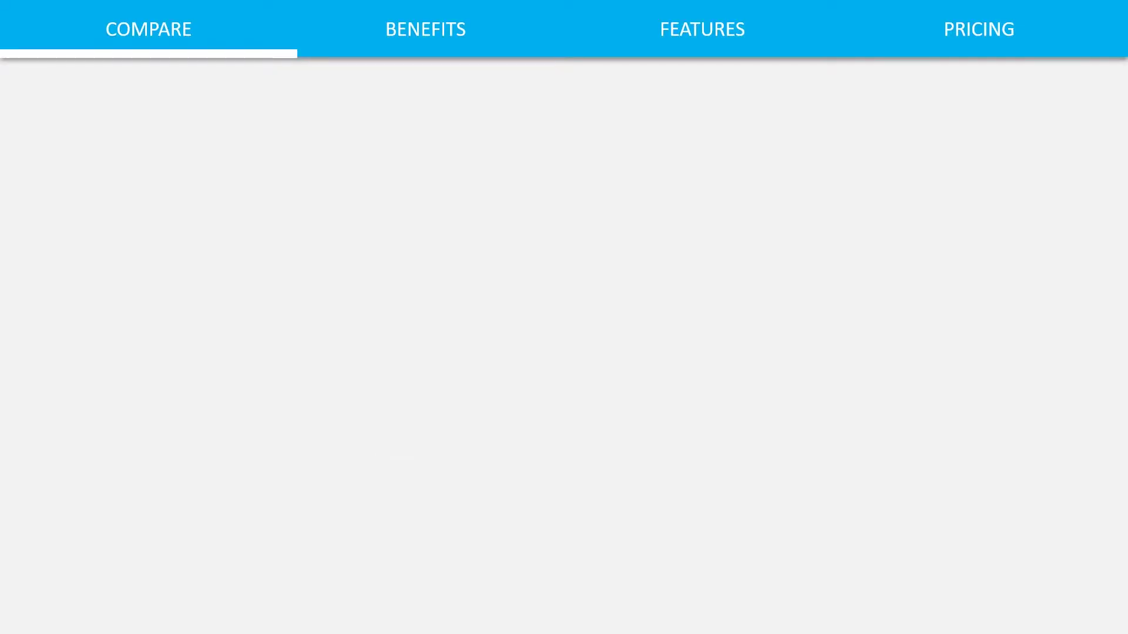
key(Right)
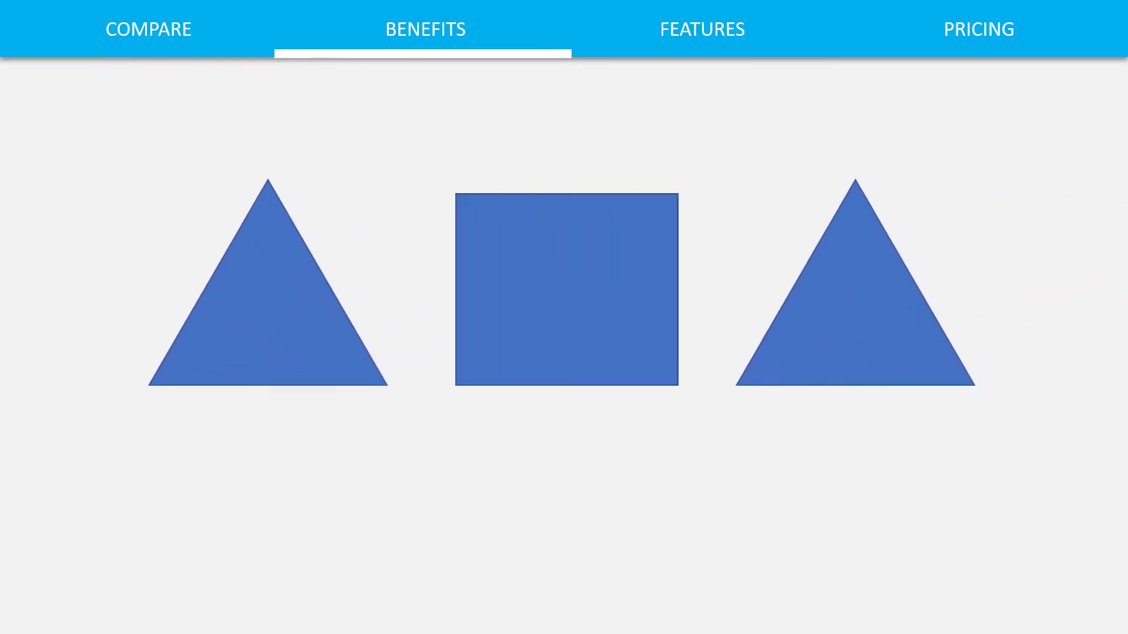
key(Right)
key(Left)
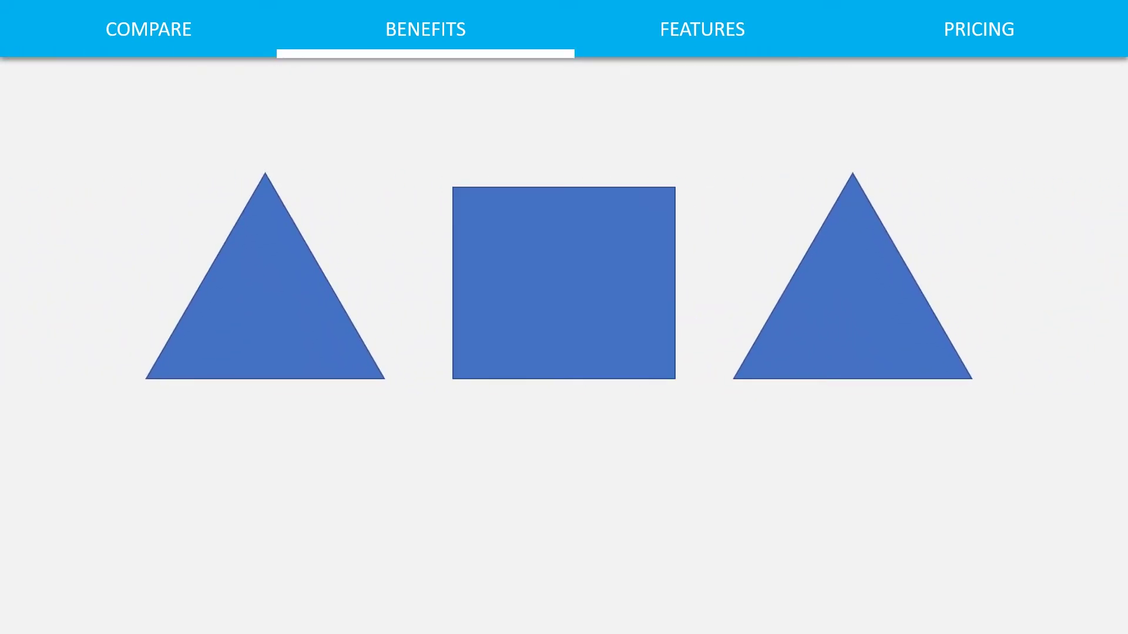
key(Escape)
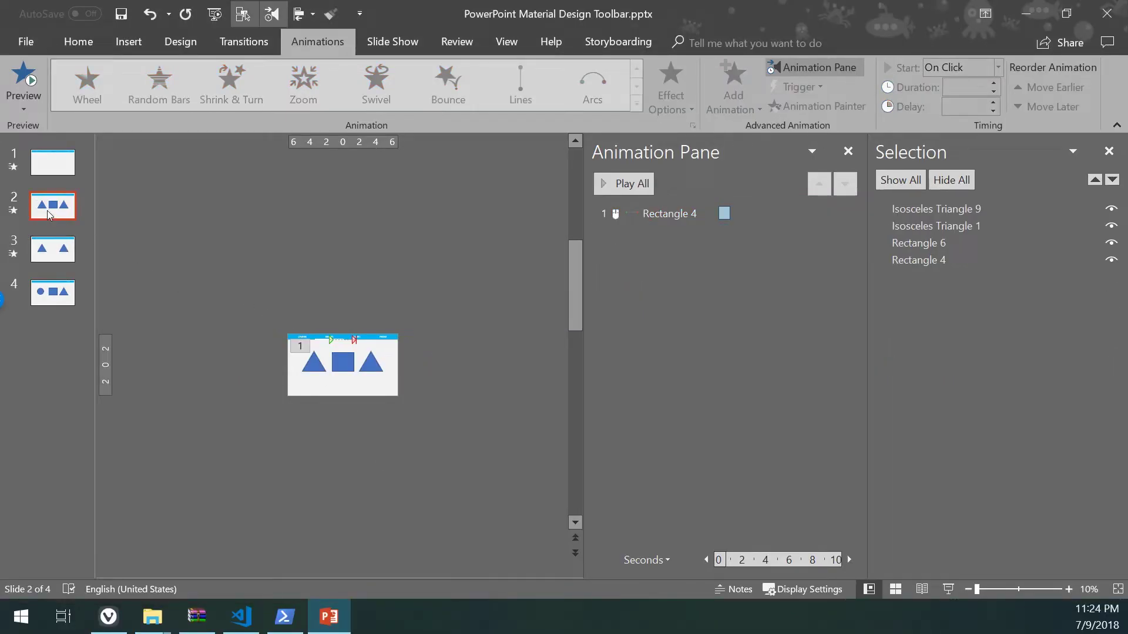
Step: Go to slide 4 and select its circle, square and triangle together
key(Down)
key(Down)
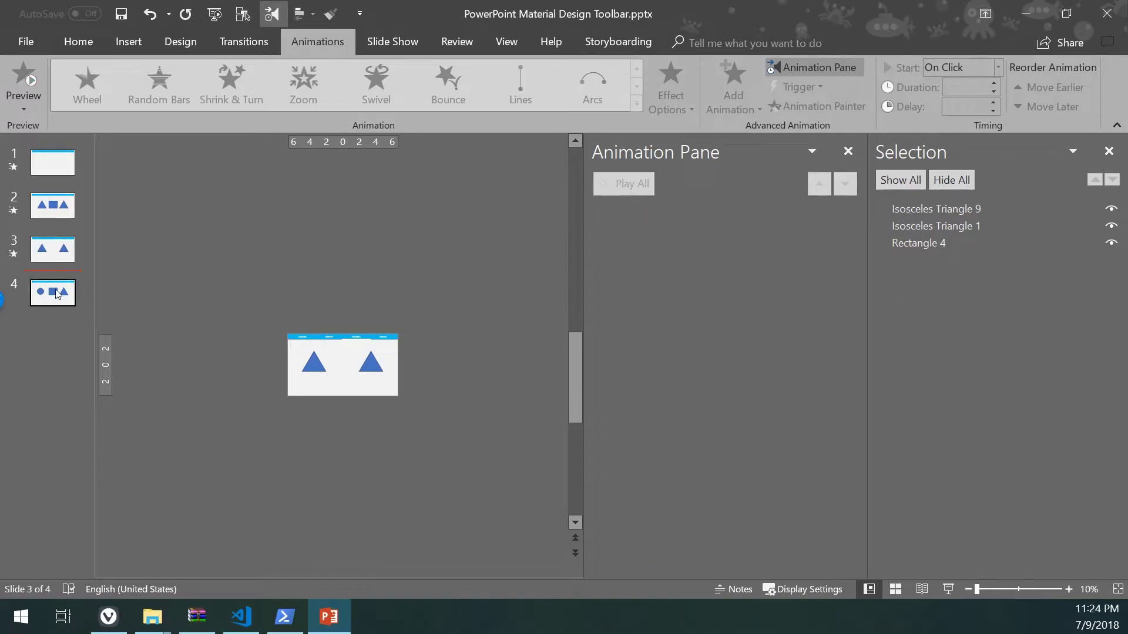
key(Up)
key(Up)
key(Up)
click(53, 211)
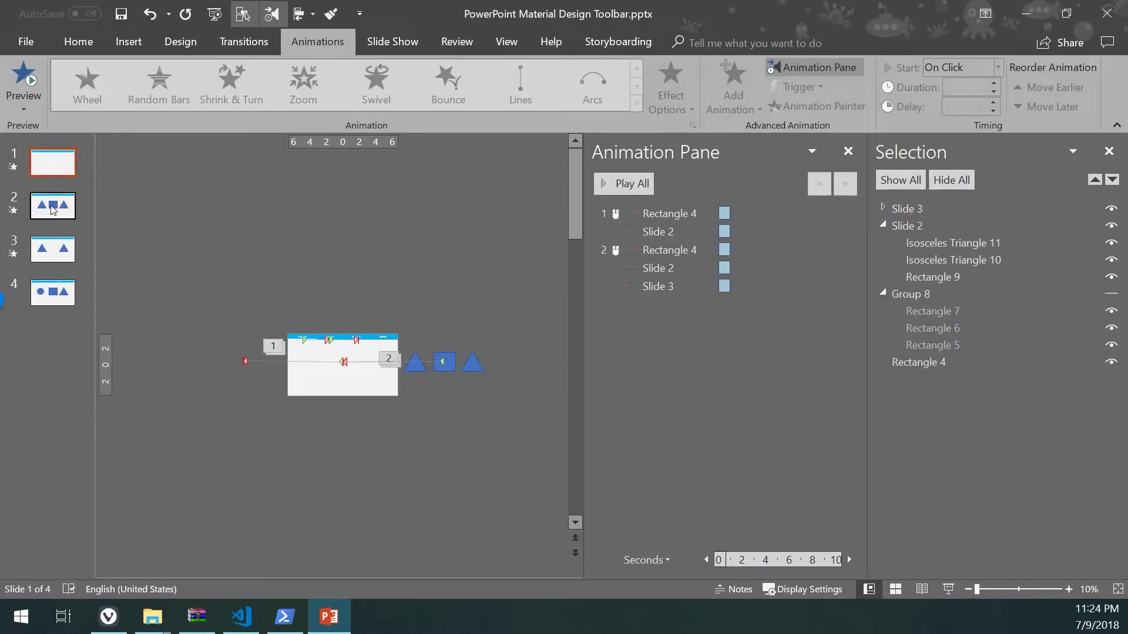
click(54, 255)
click(59, 296)
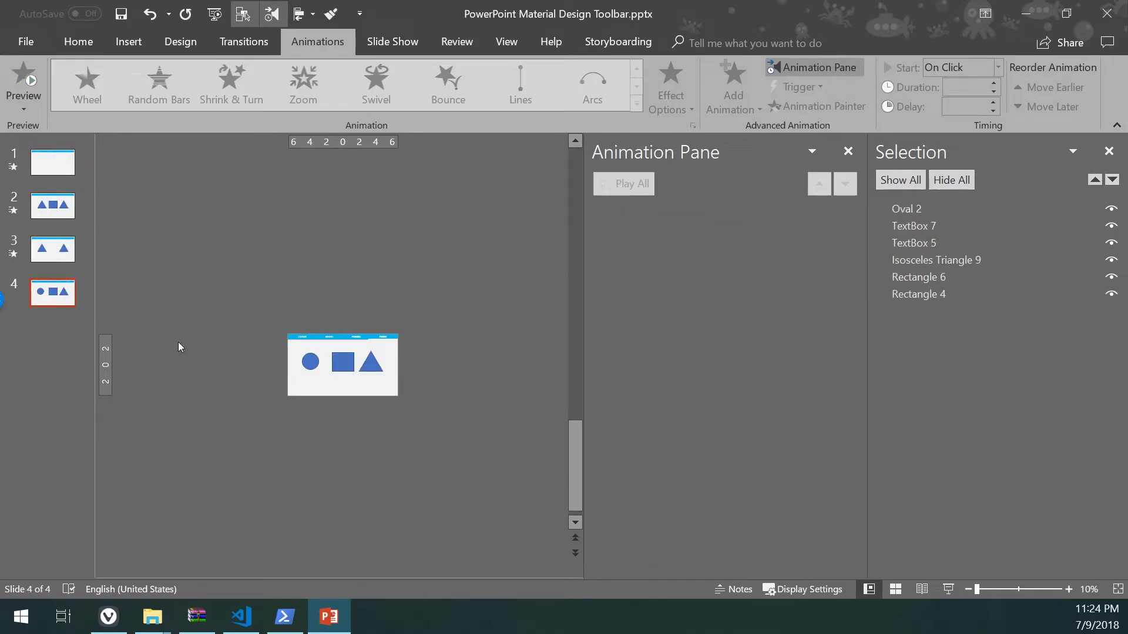
click(318, 360)
ctrl+click(343, 362)
ctrl+click(371, 363)
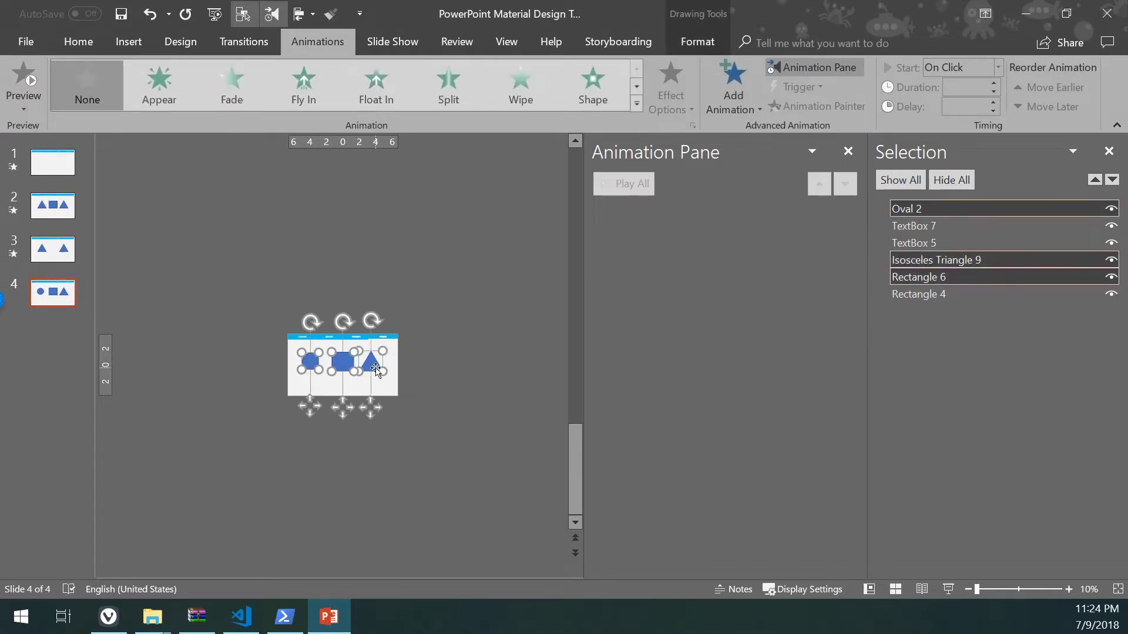
Step: Paste the circle, square and triangle onto slide 1
click(52, 162)
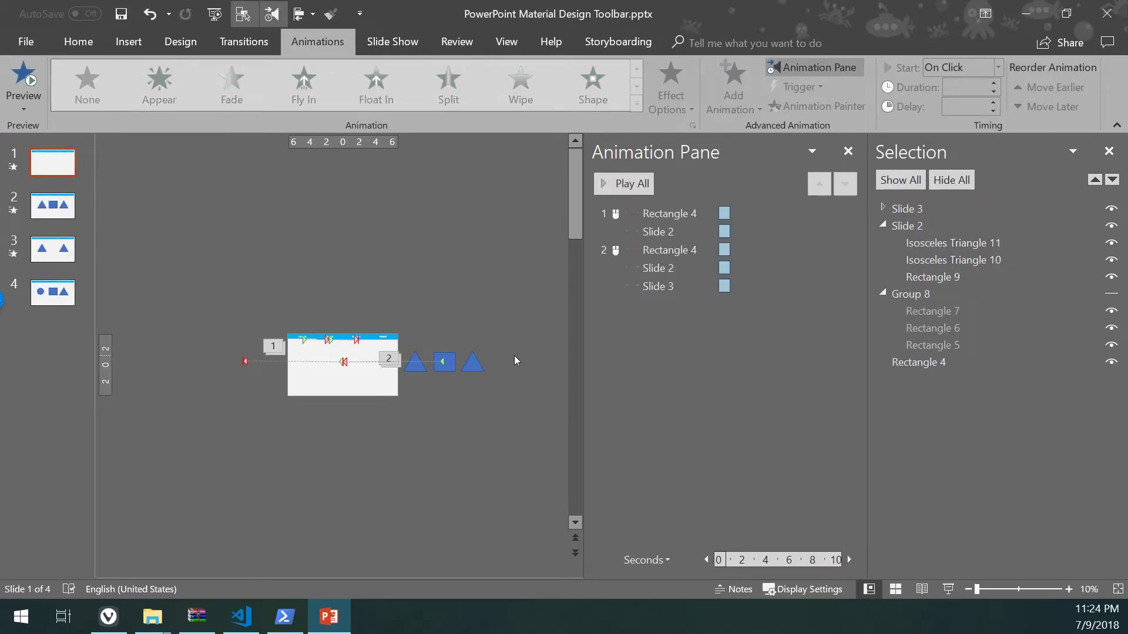
key(ctrl+v)
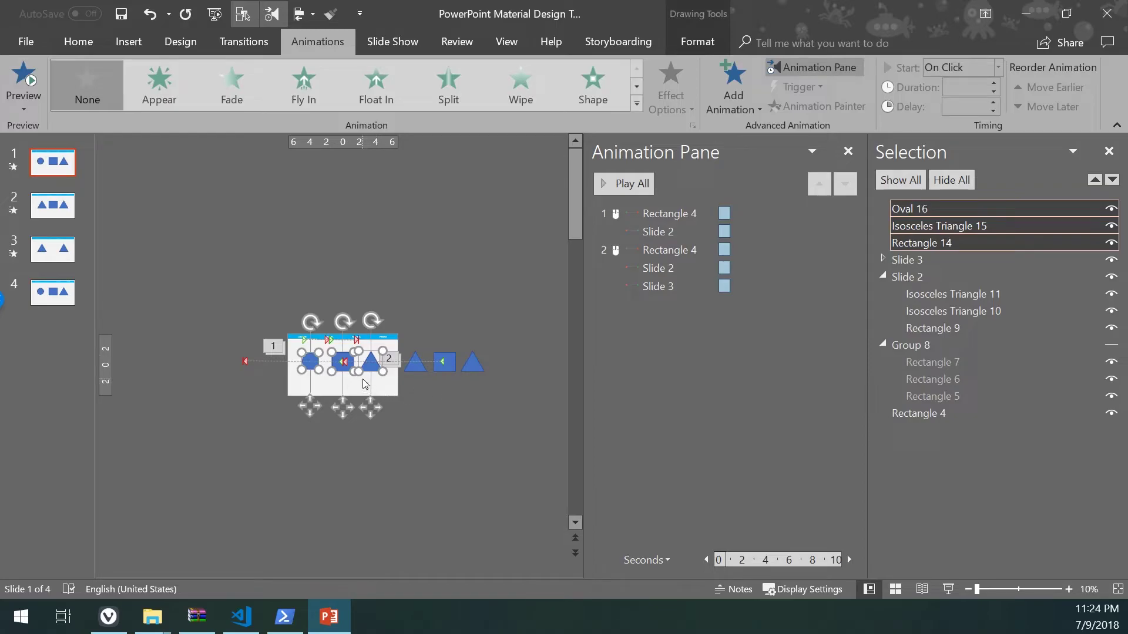
scroll(349, 379, up, 4)
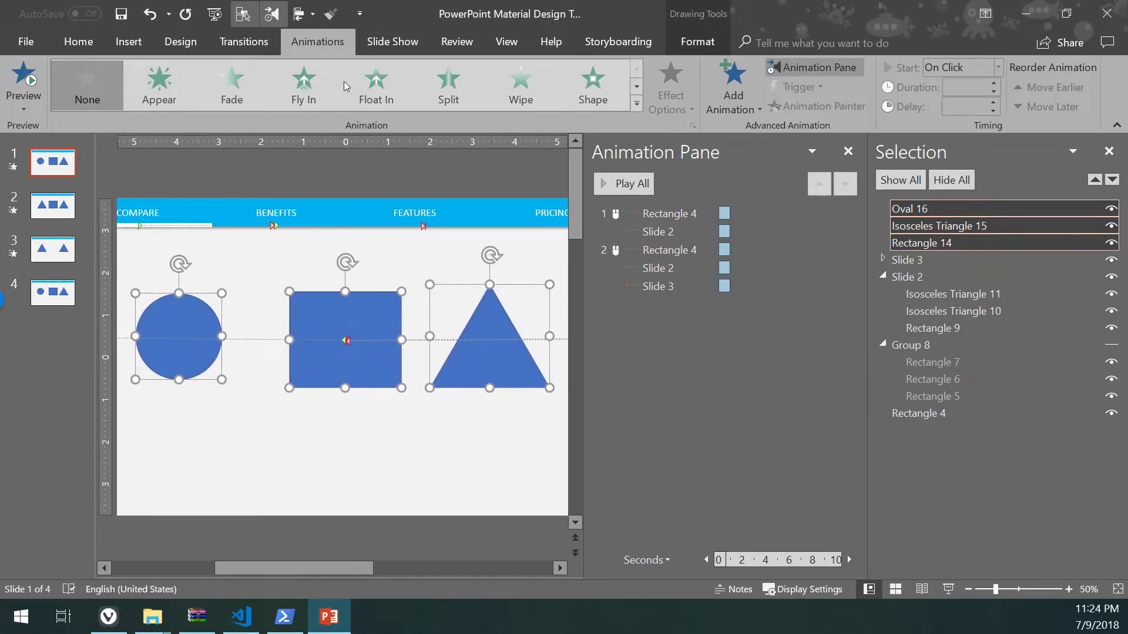
Step: Align the circle, square and triangle on one horizontal centre line and group them
click(301, 13)
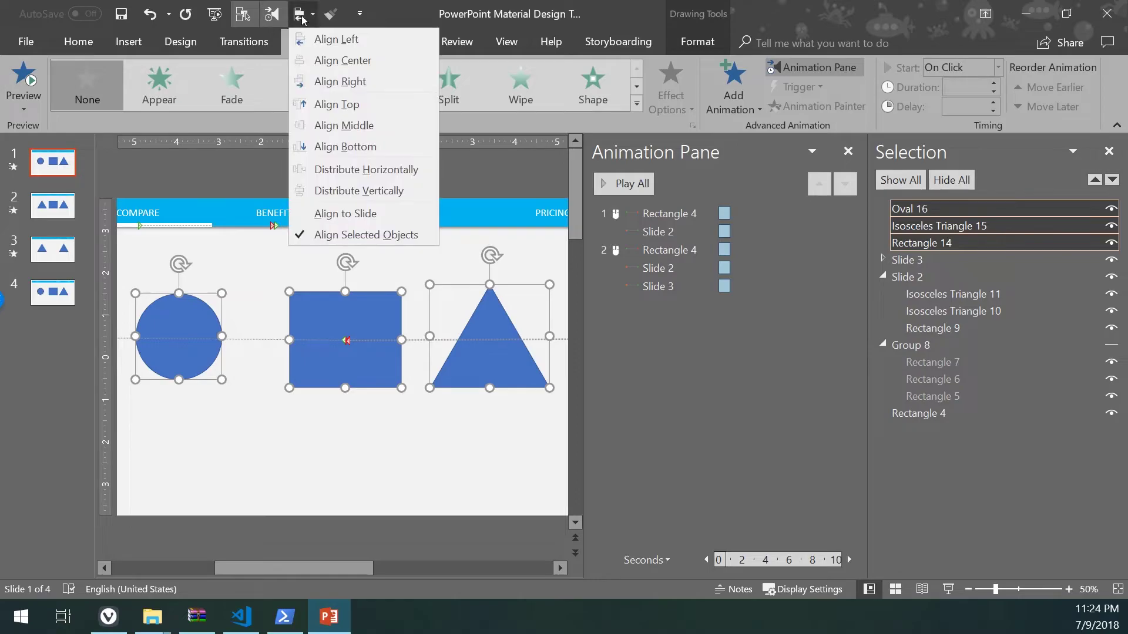
click(339, 126)
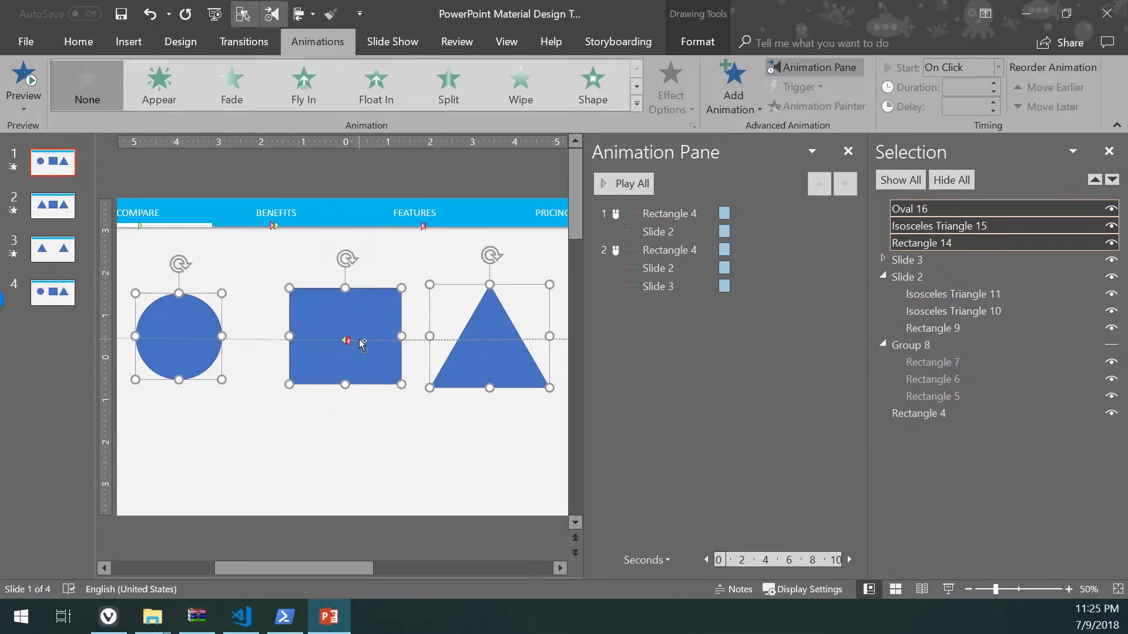
key(ctrl+g)
Step: Drag the shape group just off slide 1's right edge, level with the dotted path, and deselect it
scroll(352, 338, down, 3)
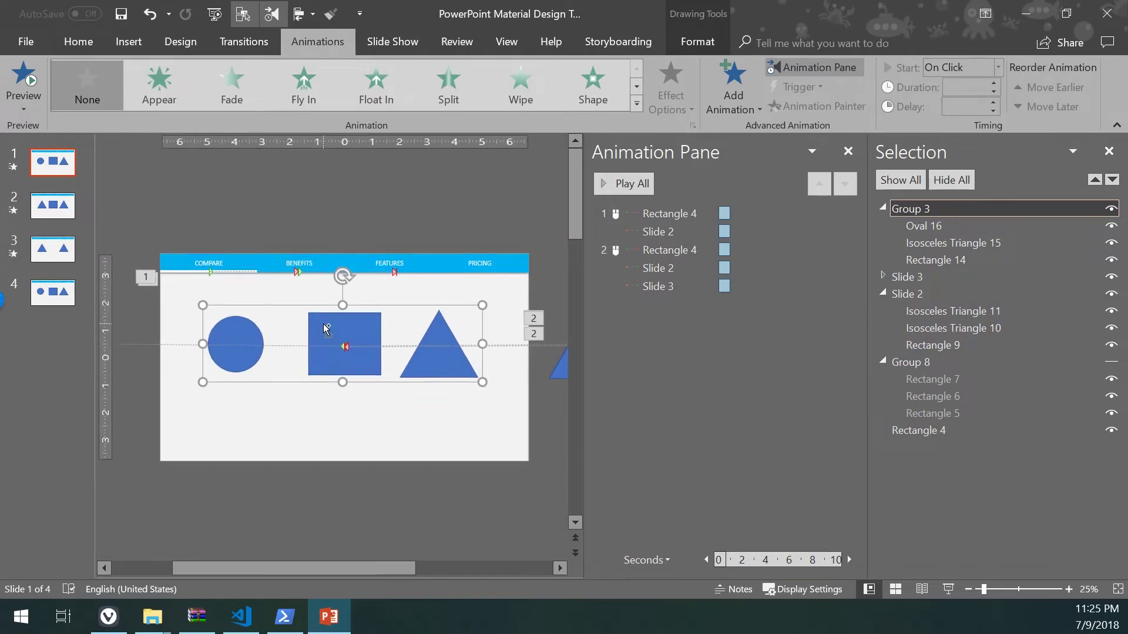
scroll(327, 329, down, 2)
scroll(282, 358, up, 2)
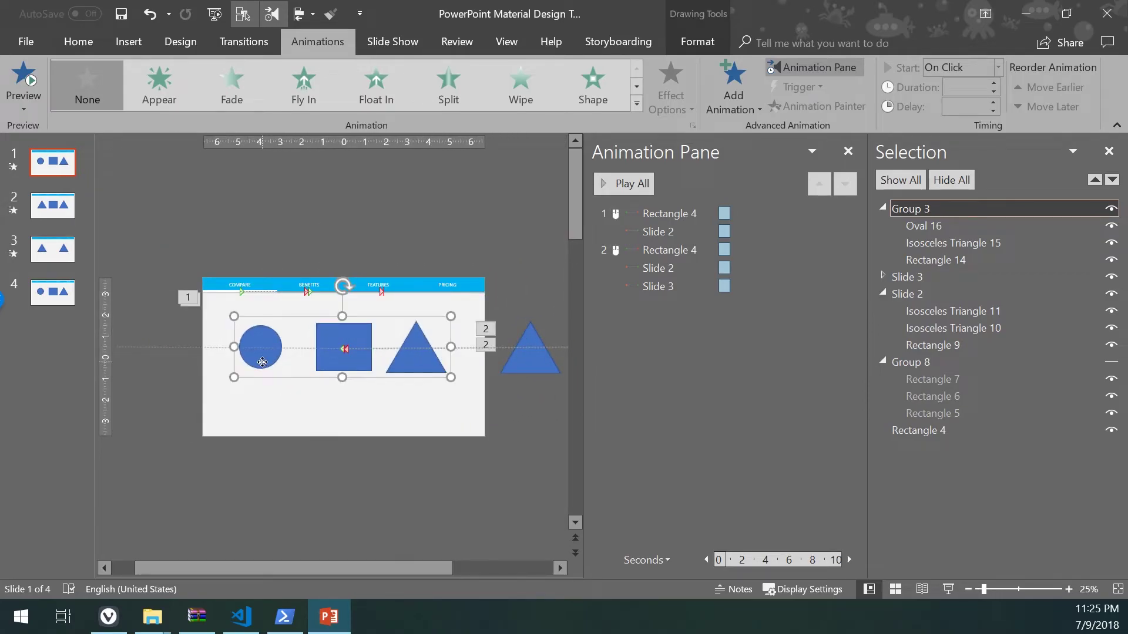
drag(262, 363, 529, 358)
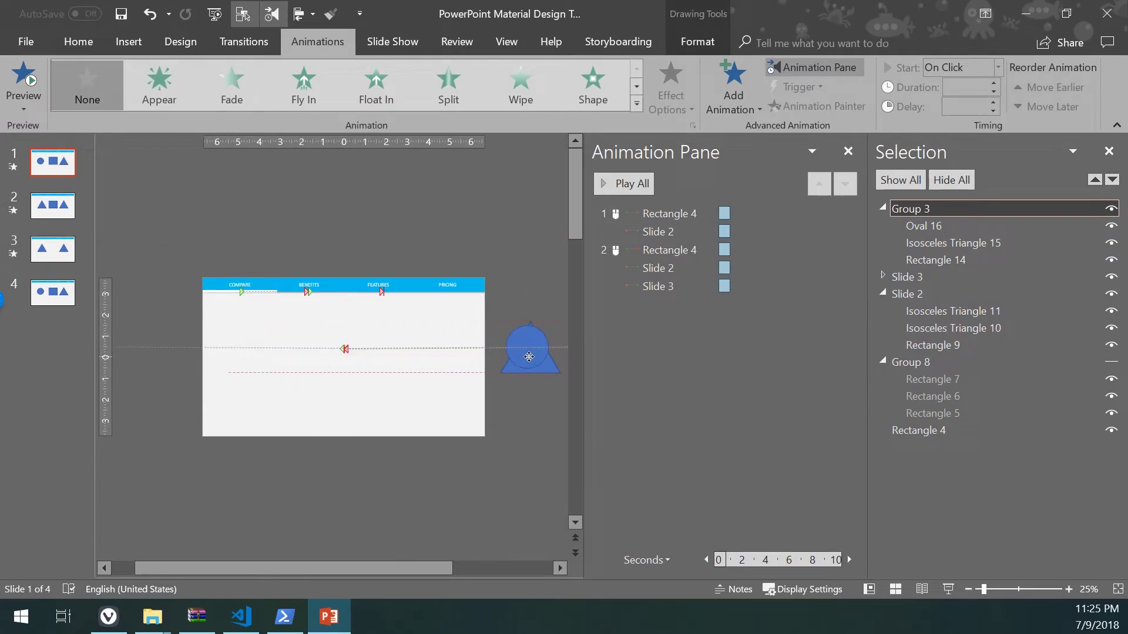
scroll(465, 415, down, 2)
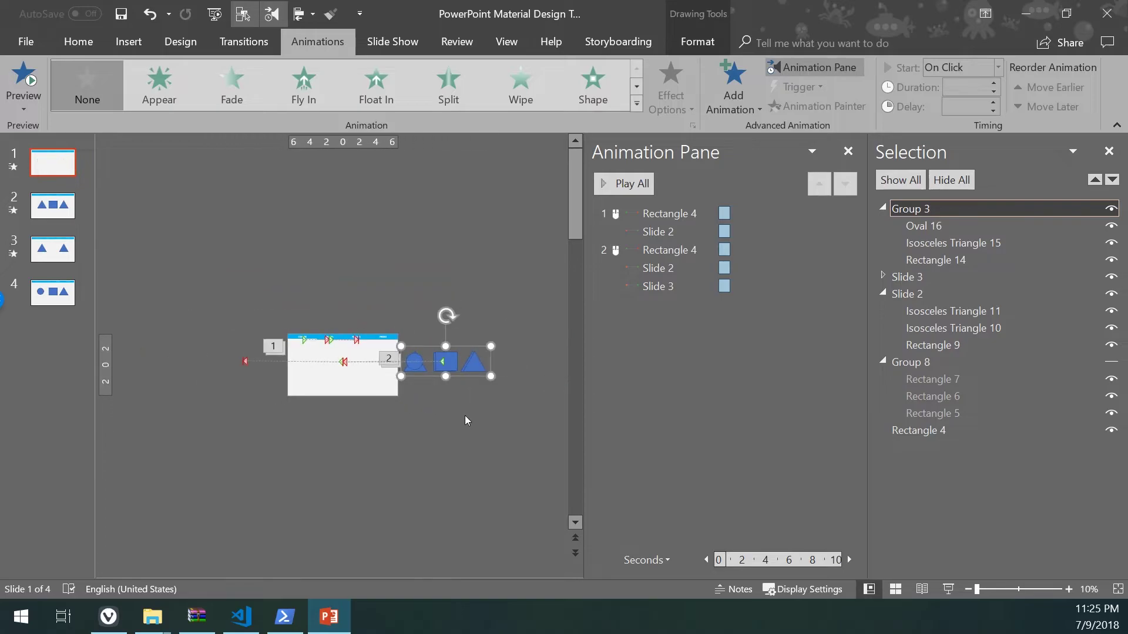
scroll(495, 357, up, 2)
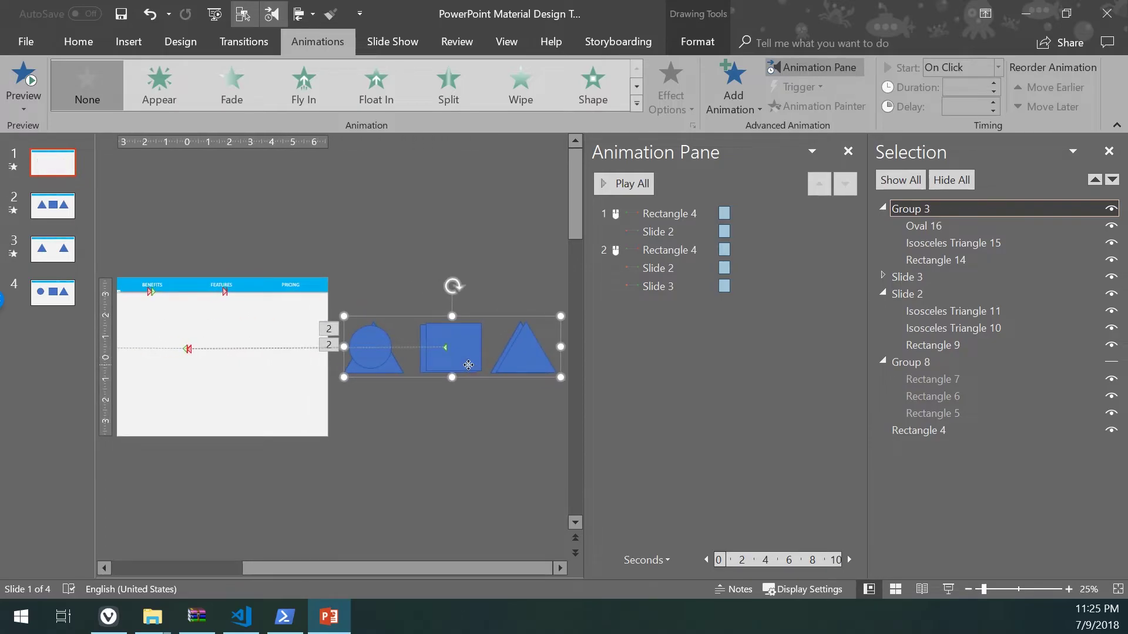
key(Escape)
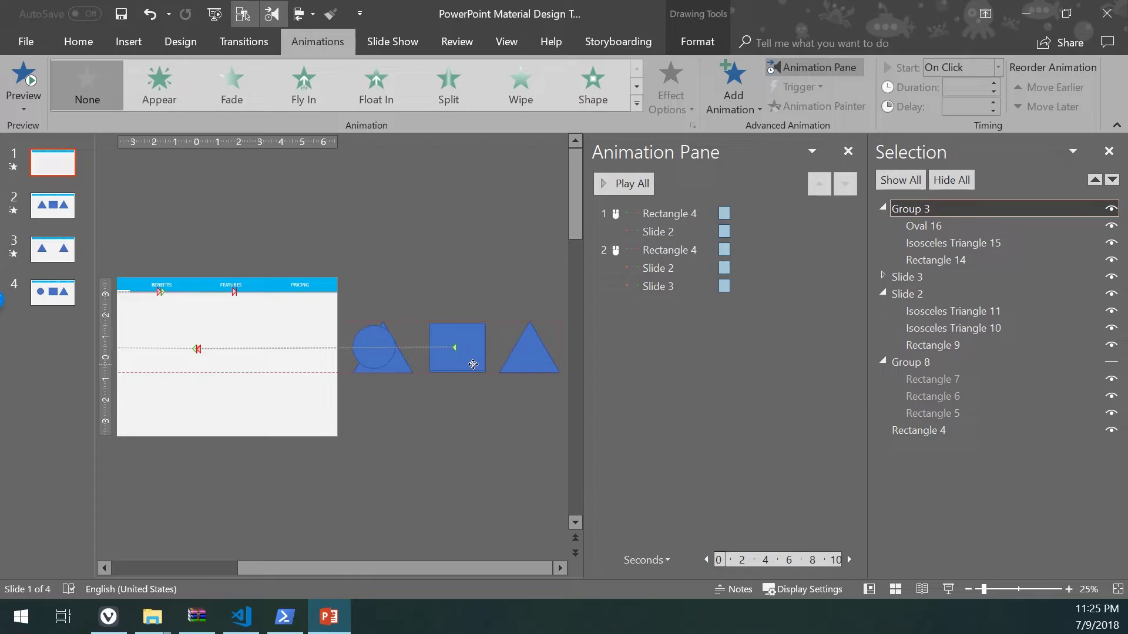
Step: Open Size and Position for the shape group and expand its Position settings
click(474, 365)
key(ctrl+z)
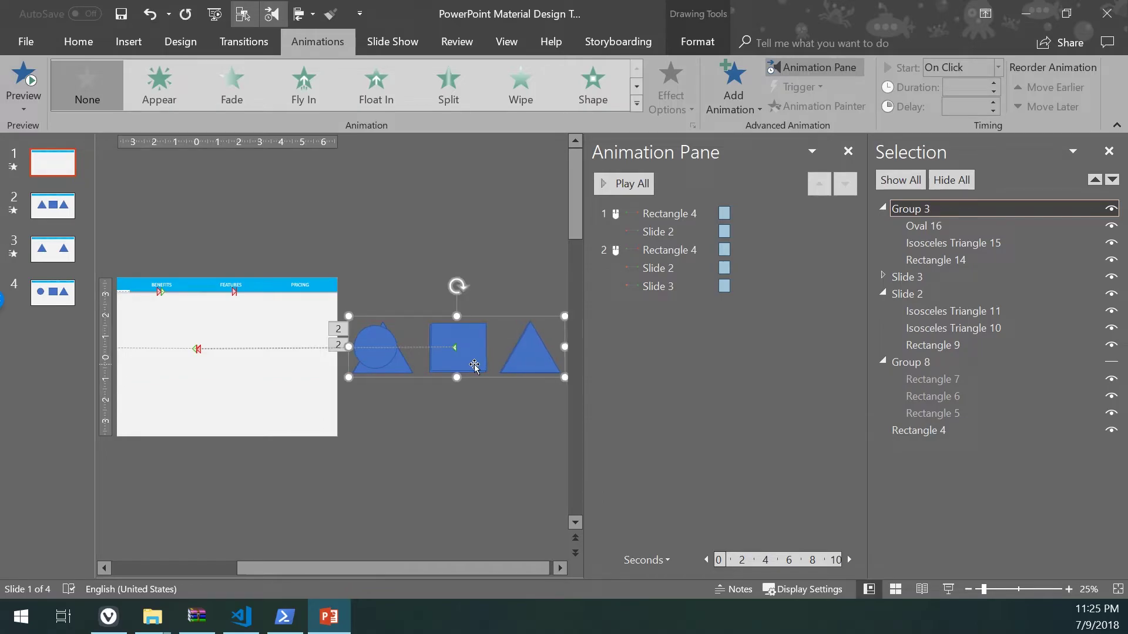
right_click(475, 364)
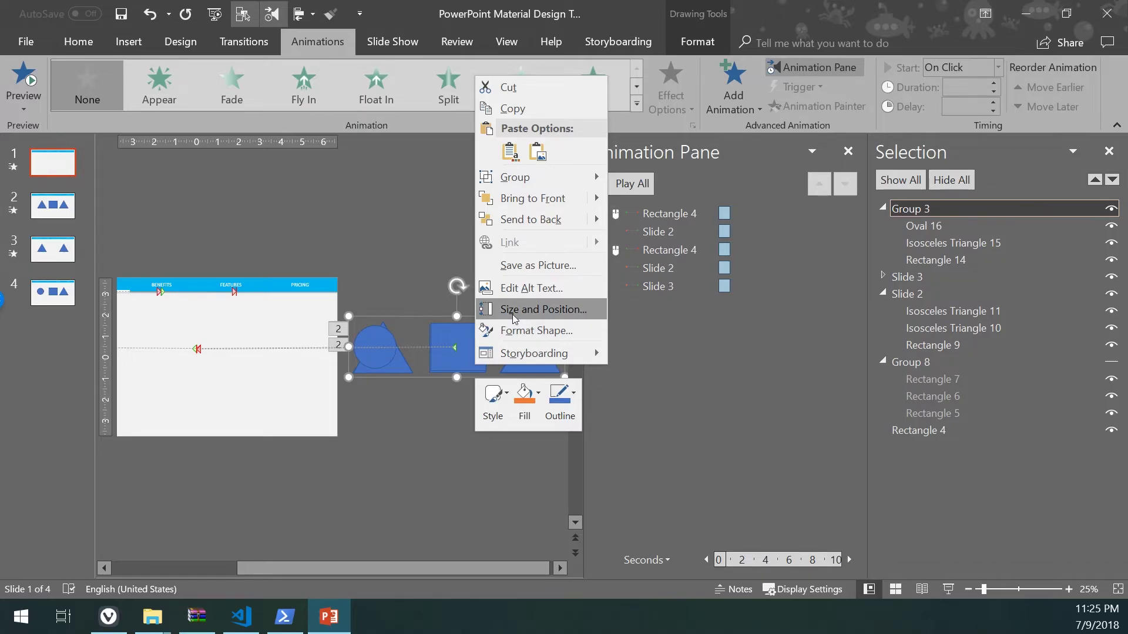
click(514, 310)
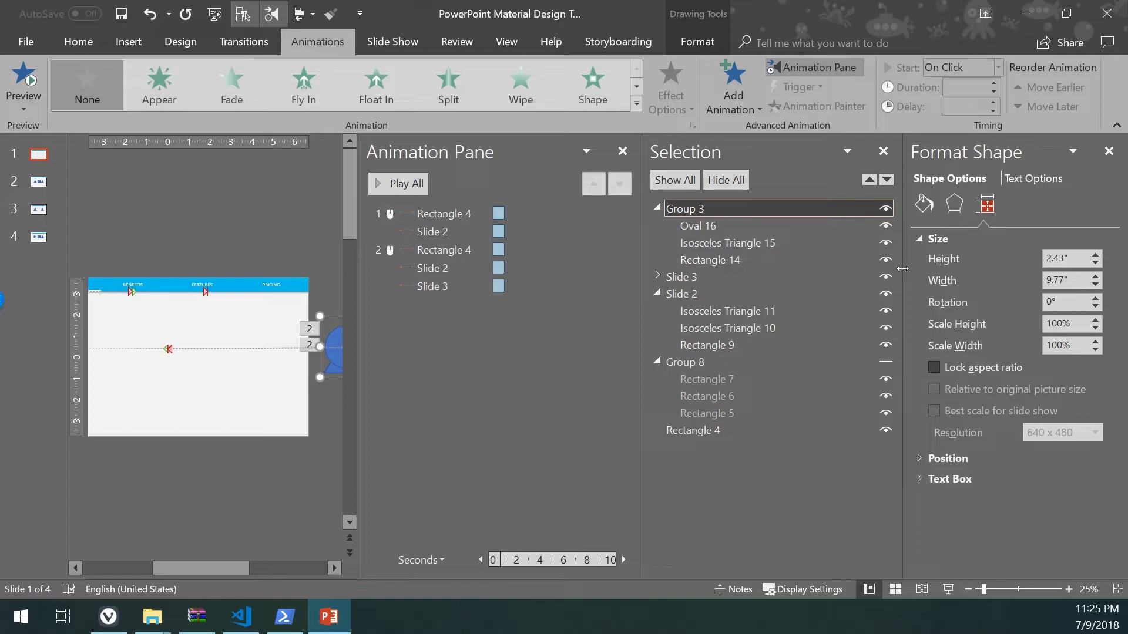
click(921, 462)
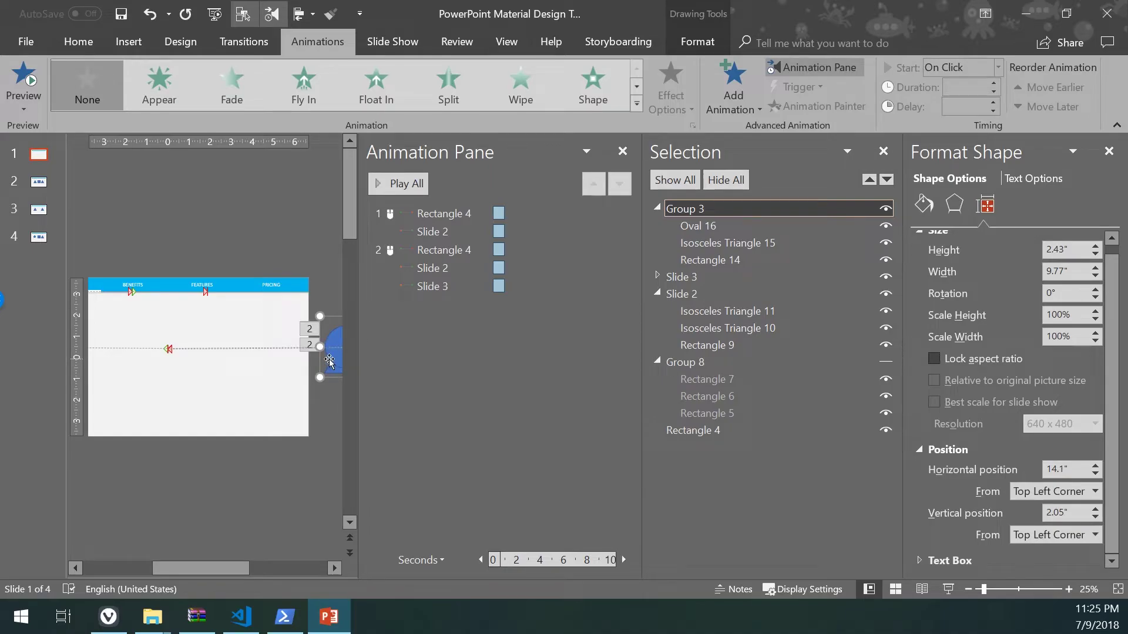
Step: Set the group's horizontal position to about 14" and close the Format Shape pane
scroll(330, 361, right, 3)
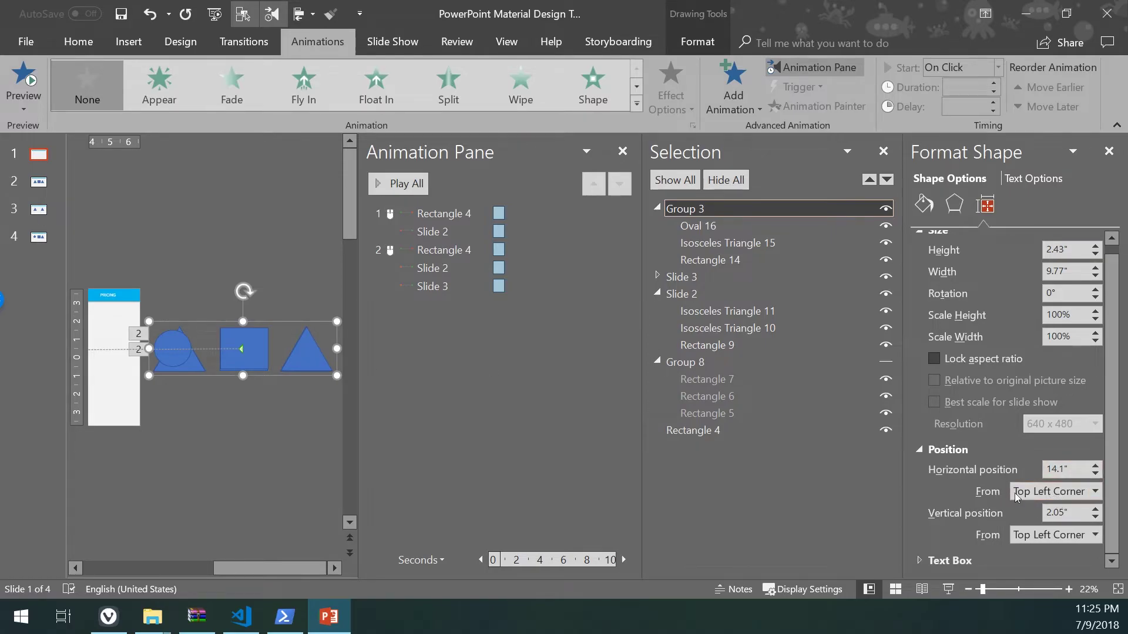
click(1095, 475)
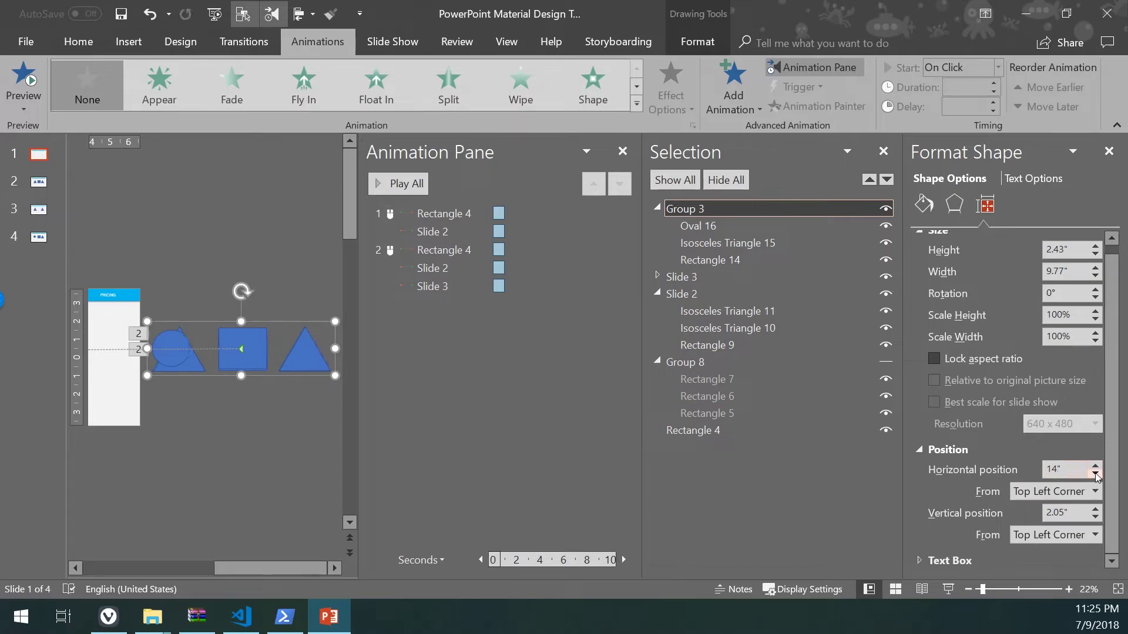
click(1096, 465)
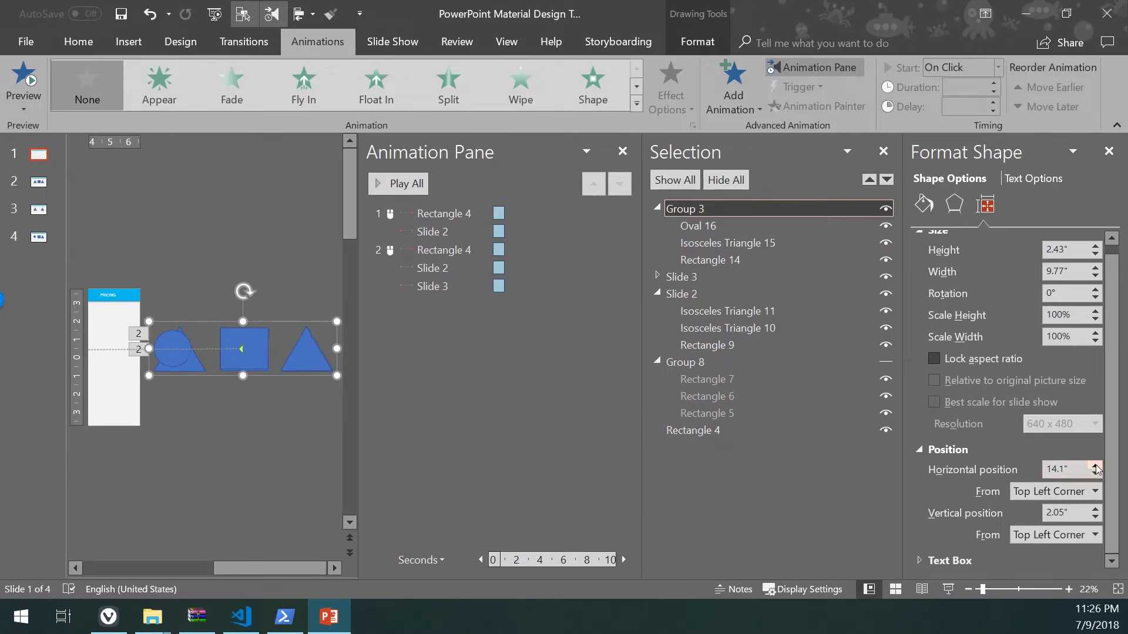
double_click(1064, 472)
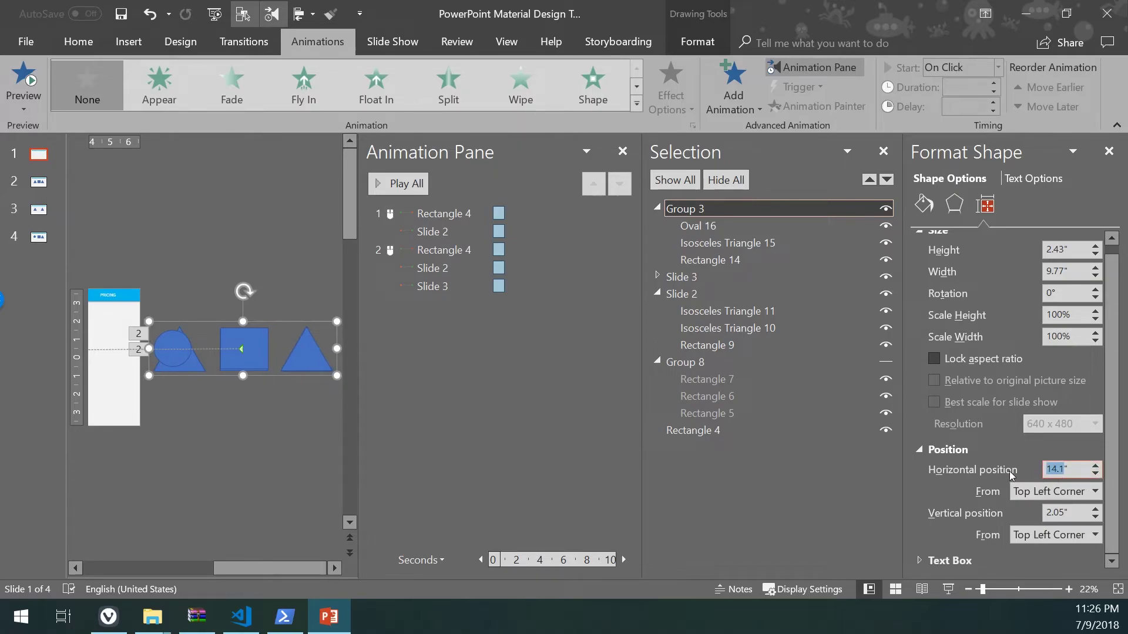
text(13)
key(Return)
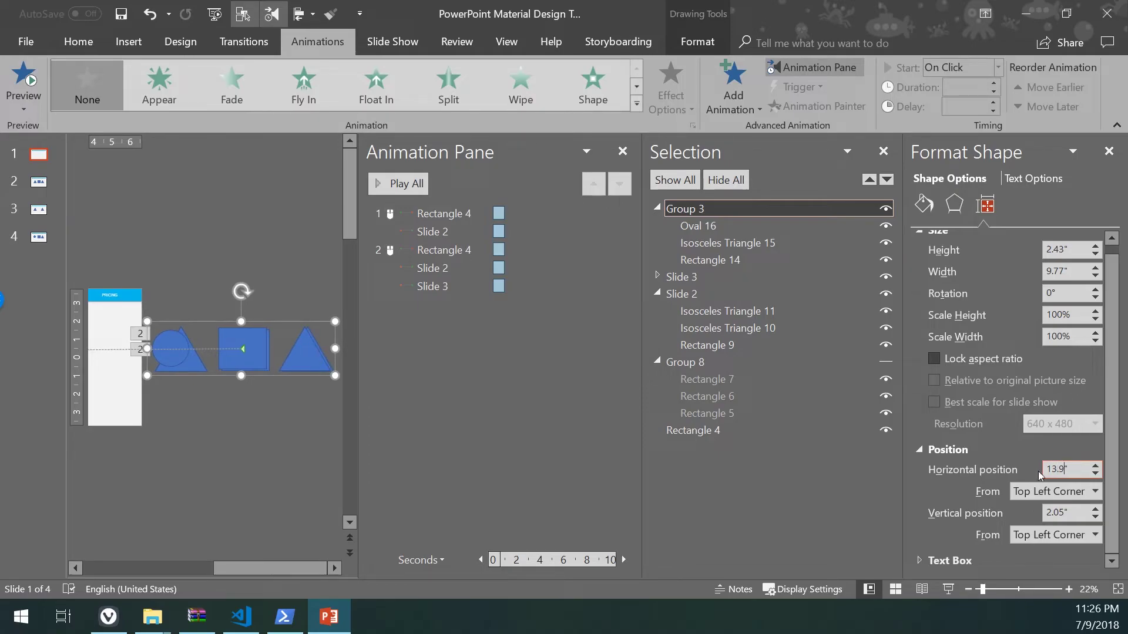
click(1057, 467)
text(5)
key(BackSpace)
text(8)
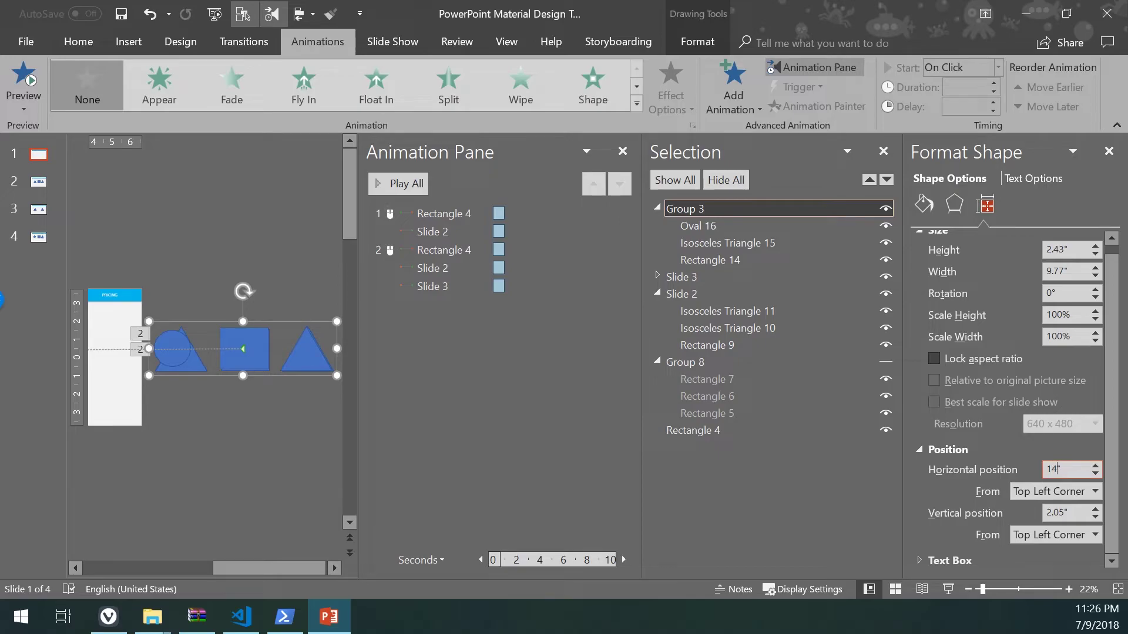
text(3)
scroll(1082, 483, up, 1)
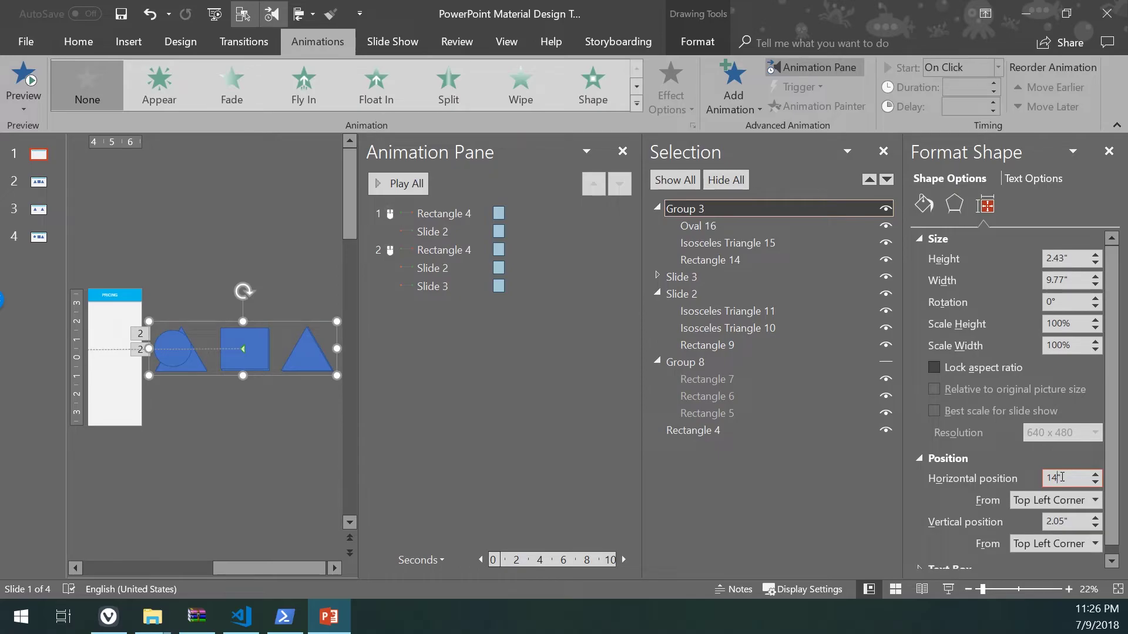
click(1109, 151)
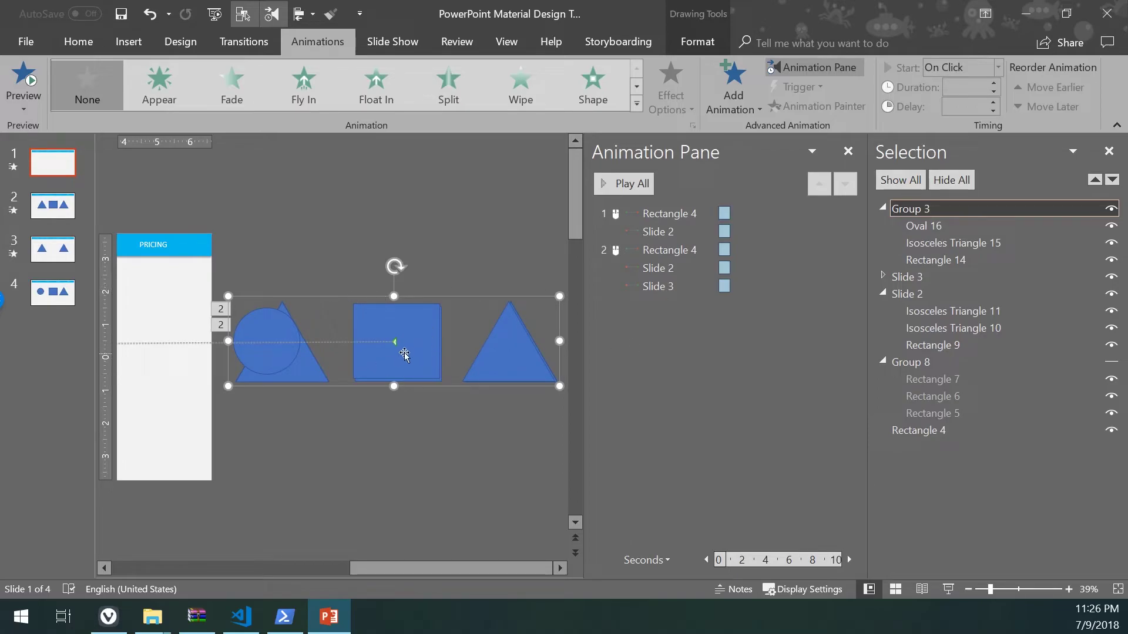
Step: Pick up the Slide 3 group's animation with Animation Painter
scroll(406, 353, down, 2)
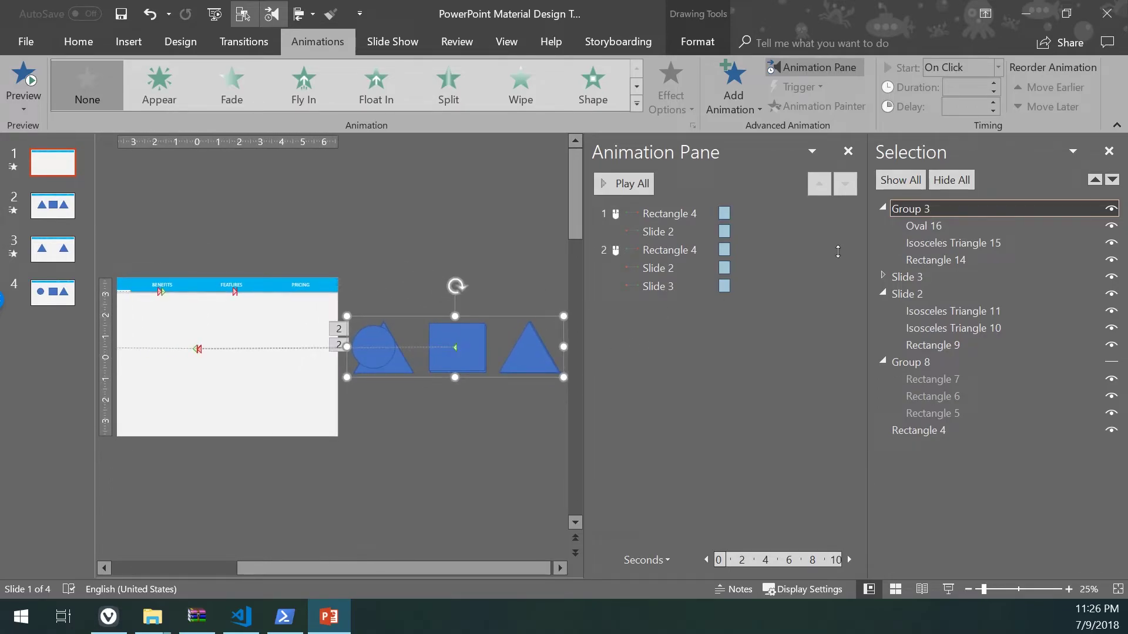
click(912, 281)
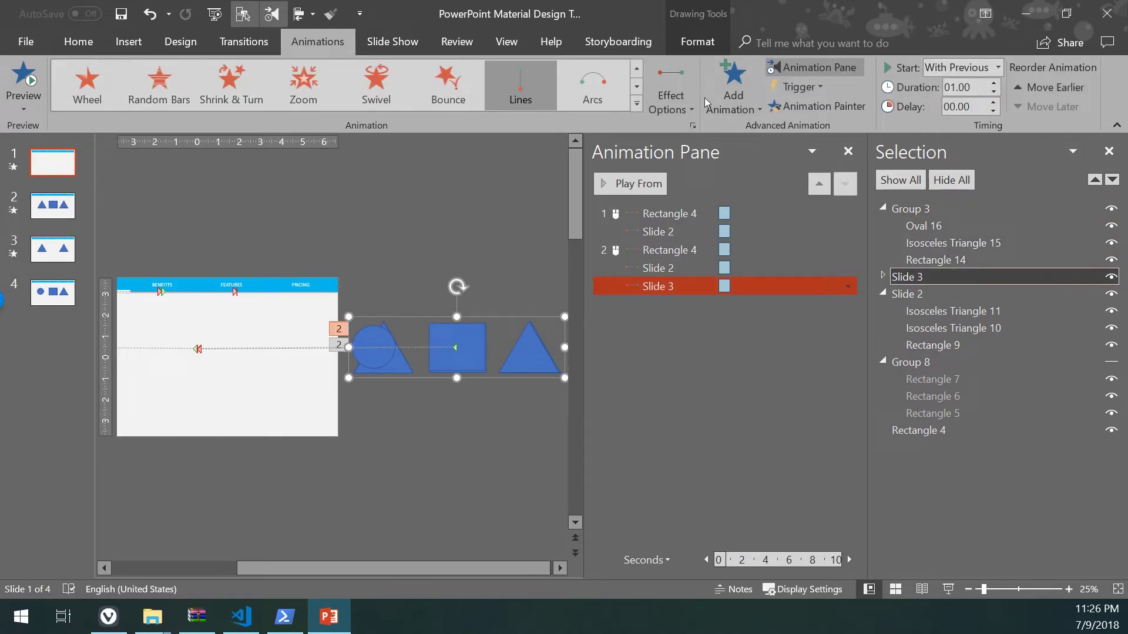
click(785, 111)
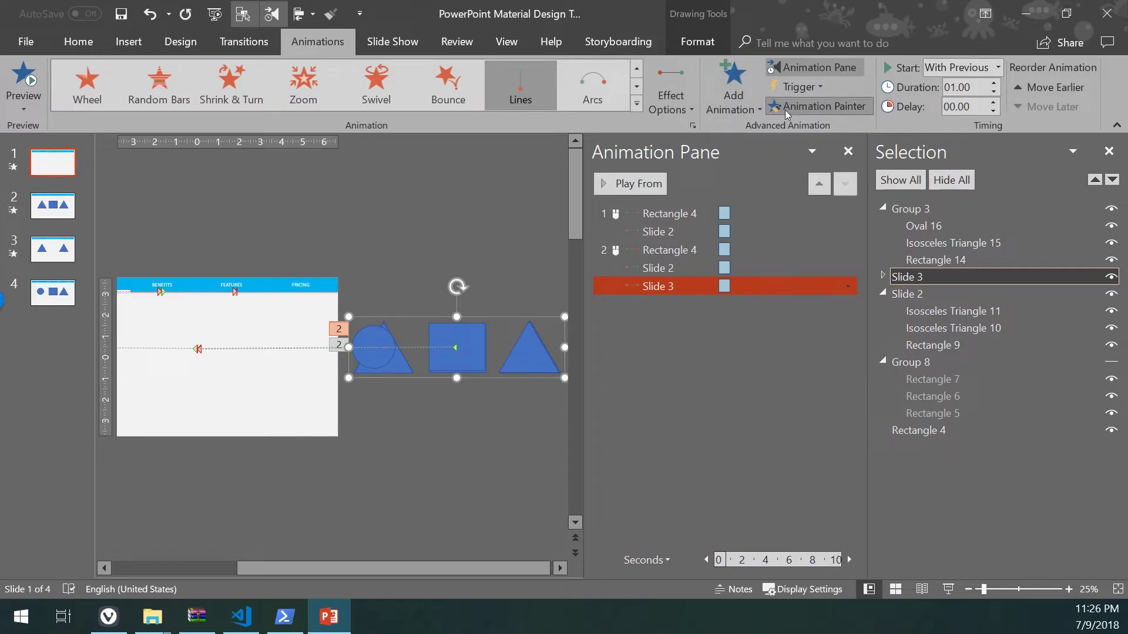
Step: Rename Group 3 to 'Slide 4' in the Selection pane and save the presentation
click(929, 210)
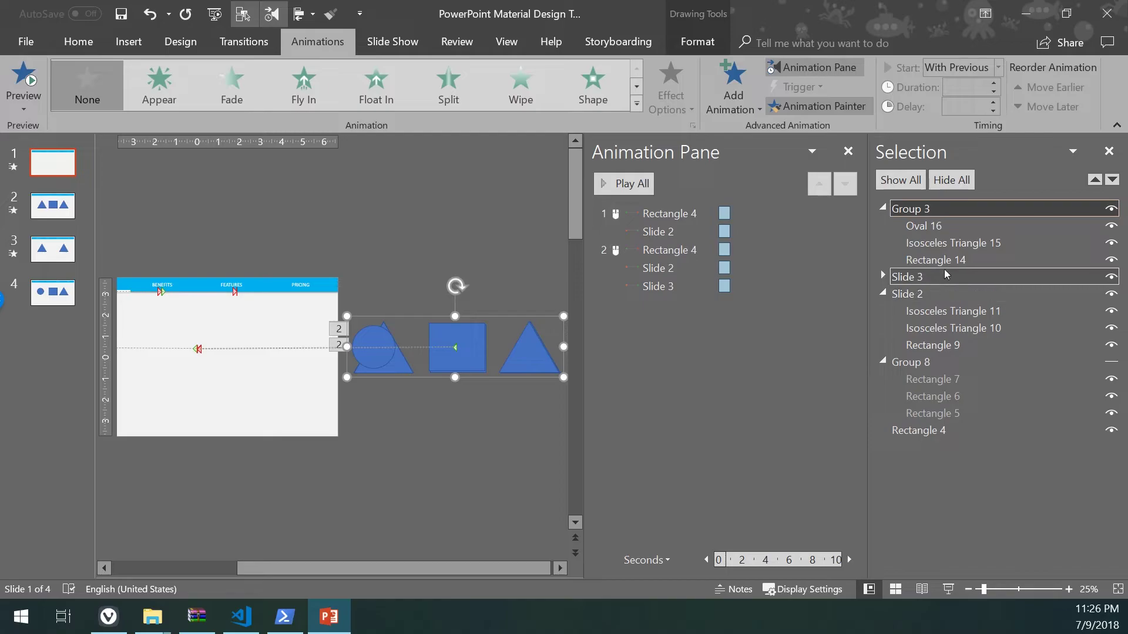
click(923, 210)
click(824, 230)
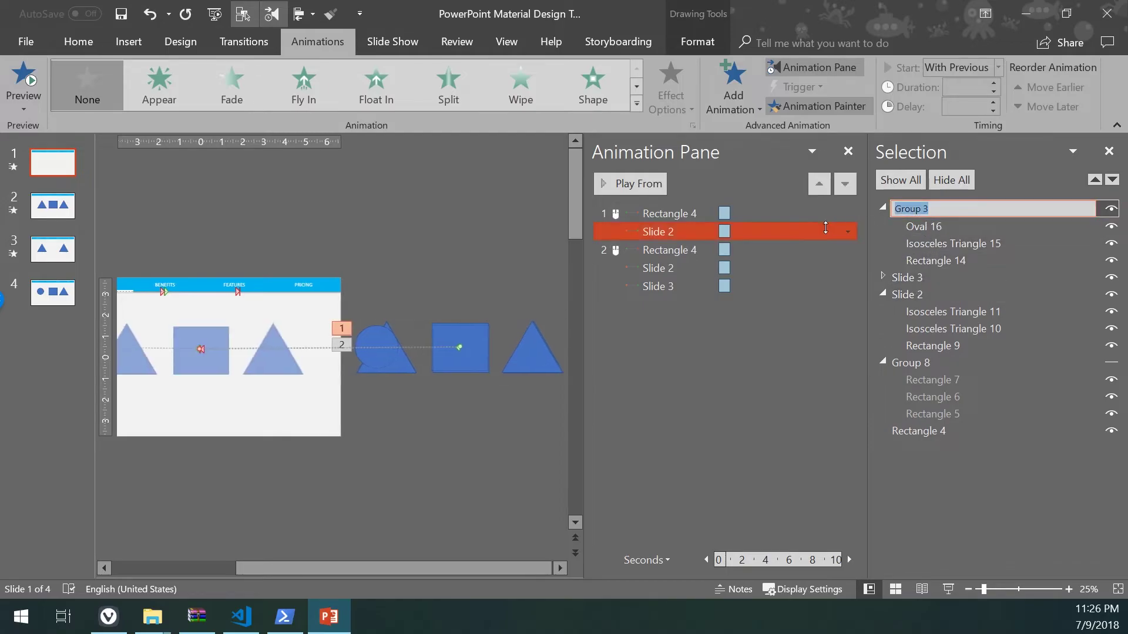
text(S)
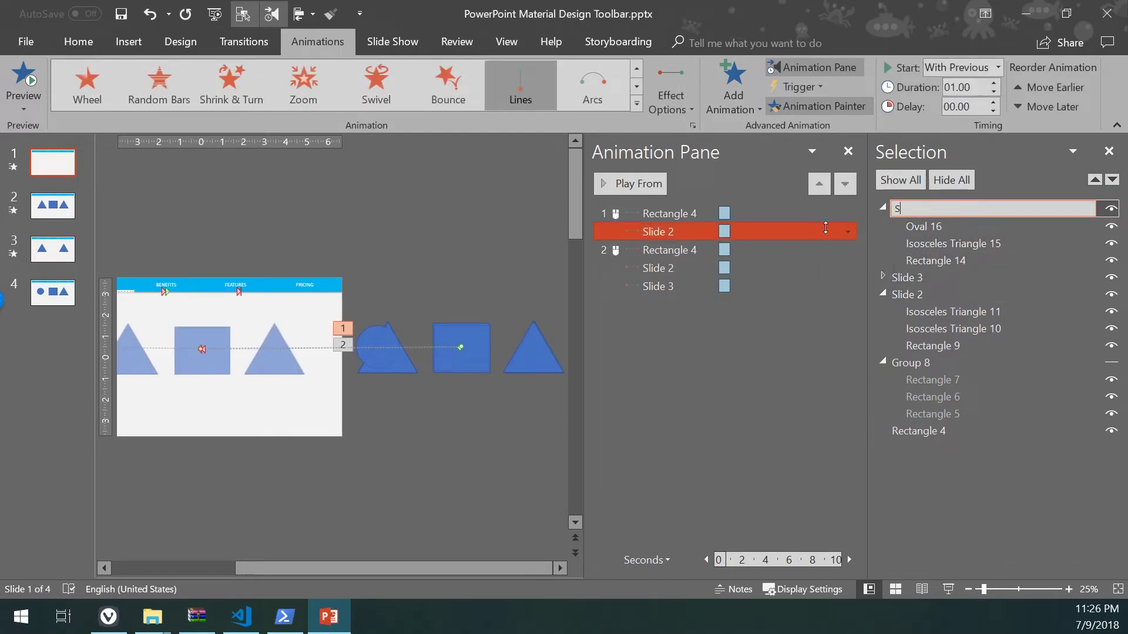
text(lide 4)
key(Return)
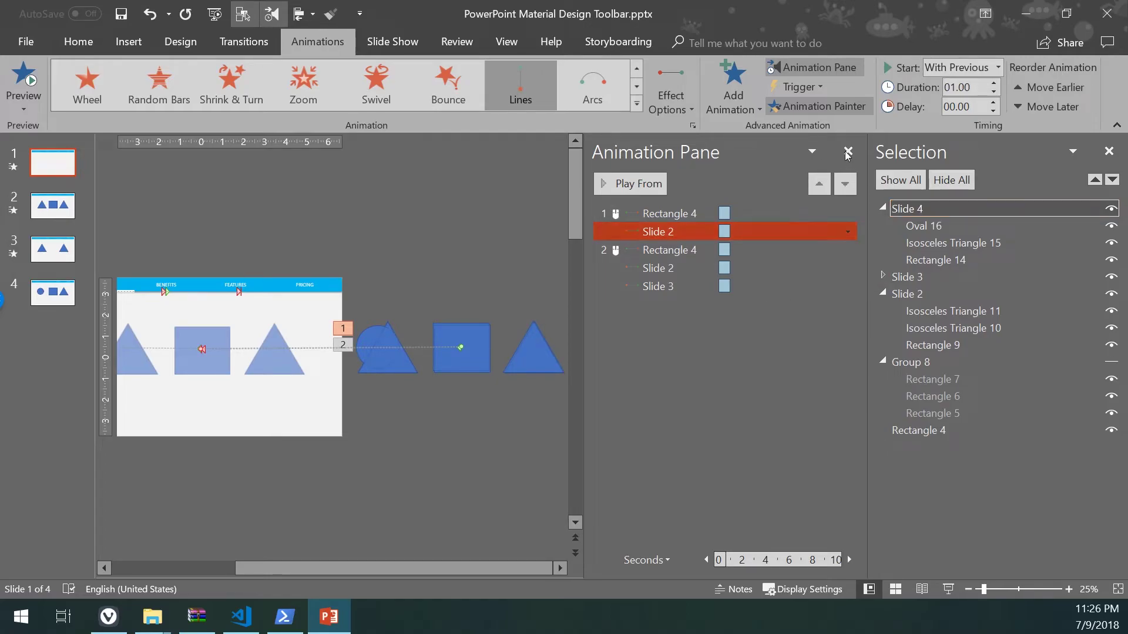
key(ctrl+s)
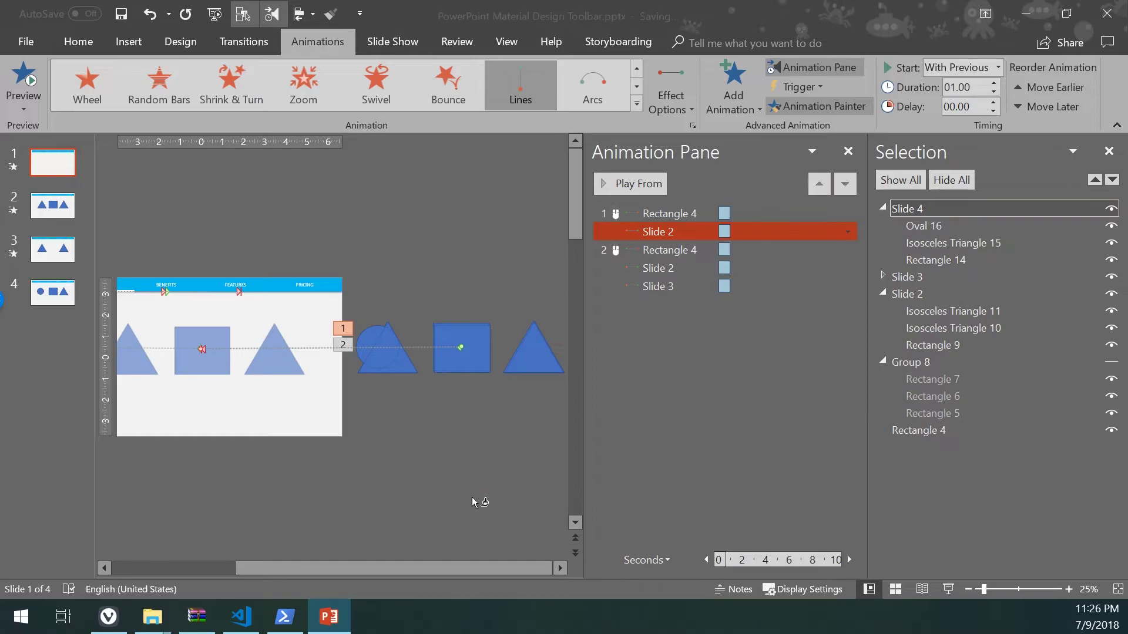
drag(495, 568, 467, 570)
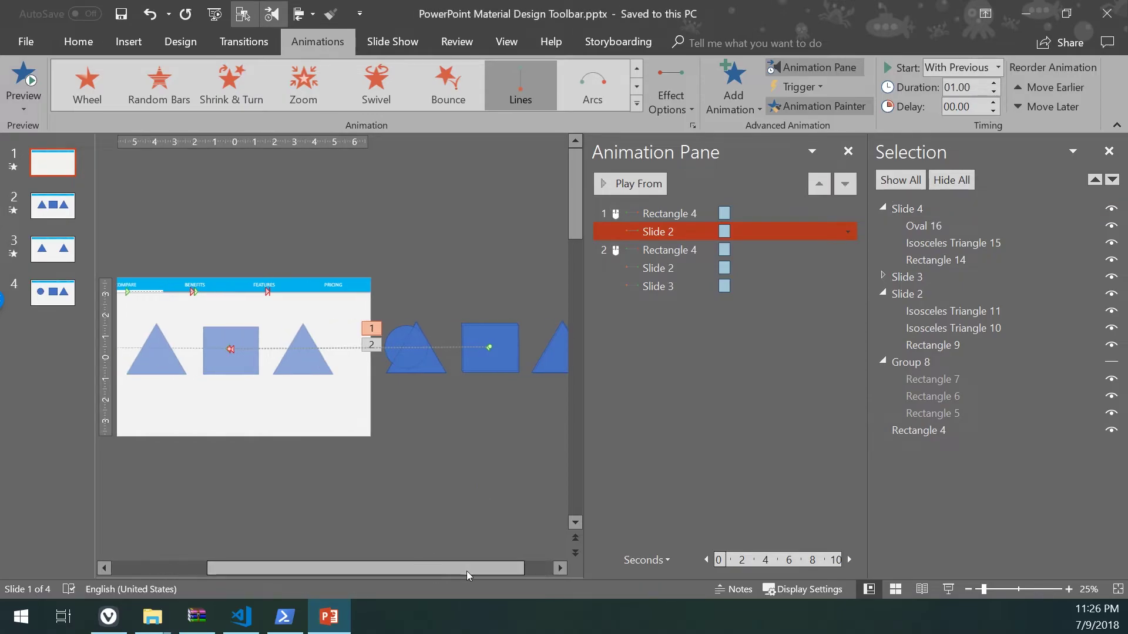
Step: Check the timing options of the Slide 3 Lines animation
click(654, 288)
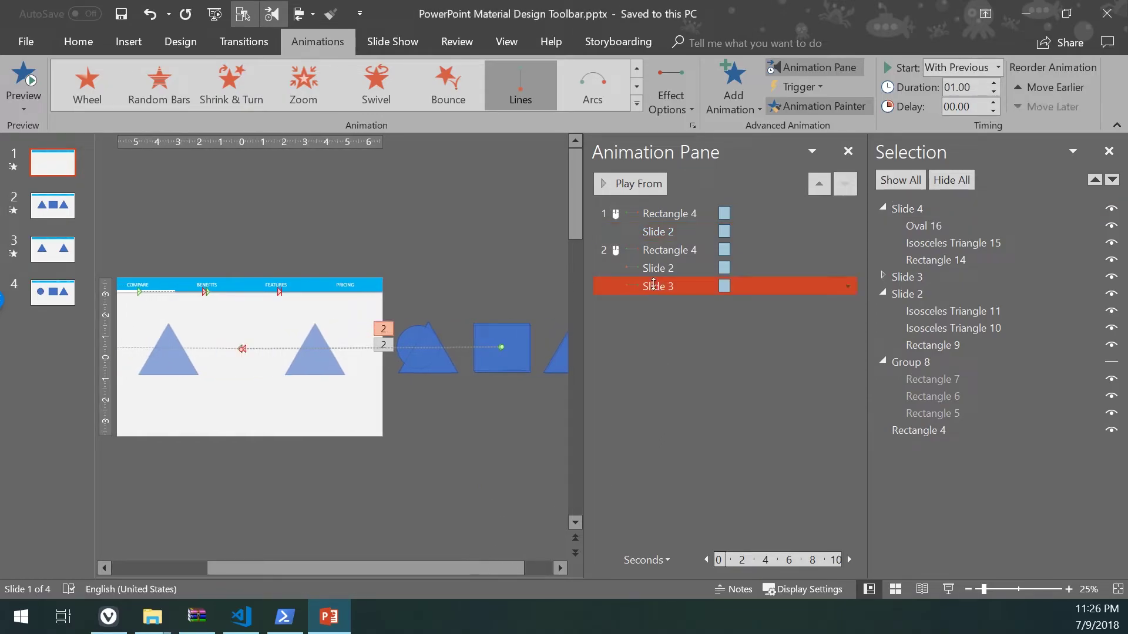
right_click(662, 288)
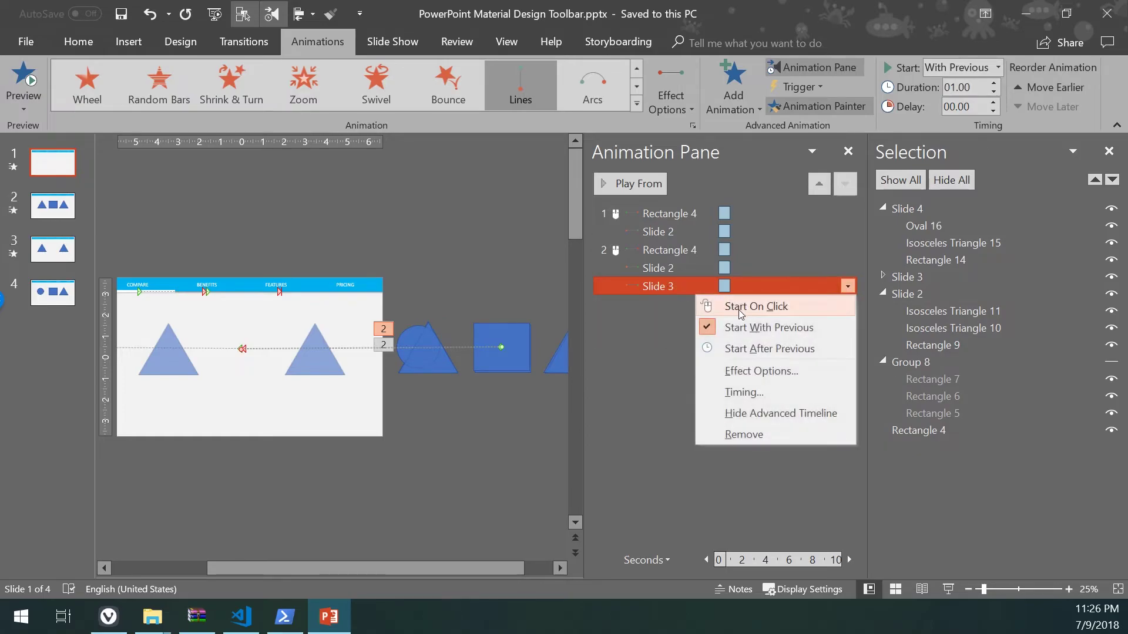
click(649, 326)
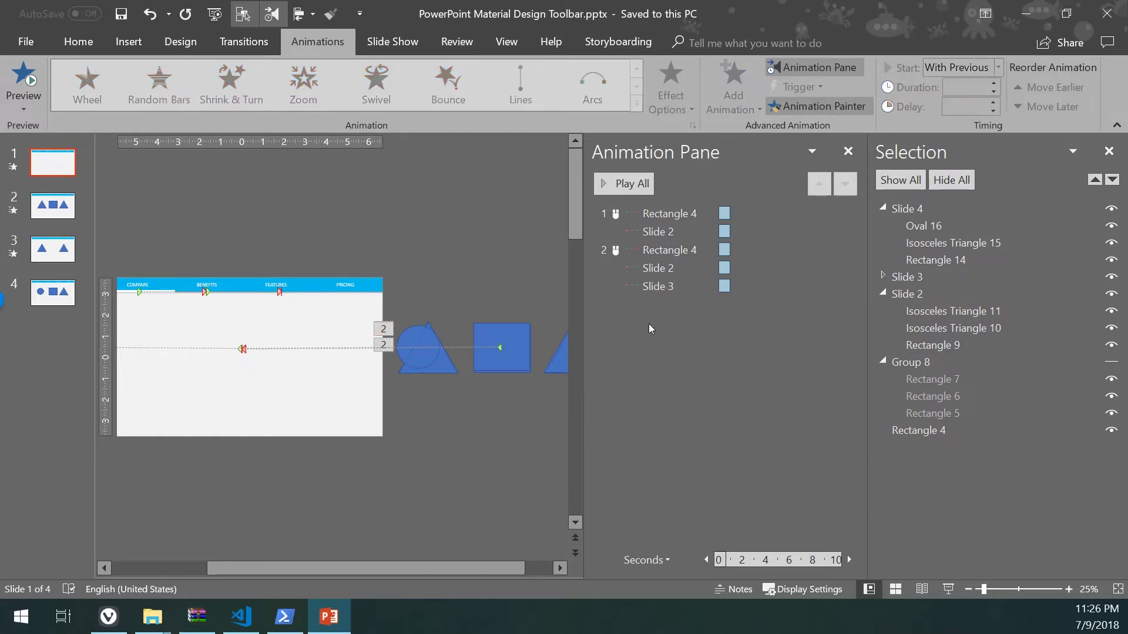
Step: Paint the Lines motion path onto the Slide 4 group and preview from the first Rectangle 4 animation
click(910, 209)
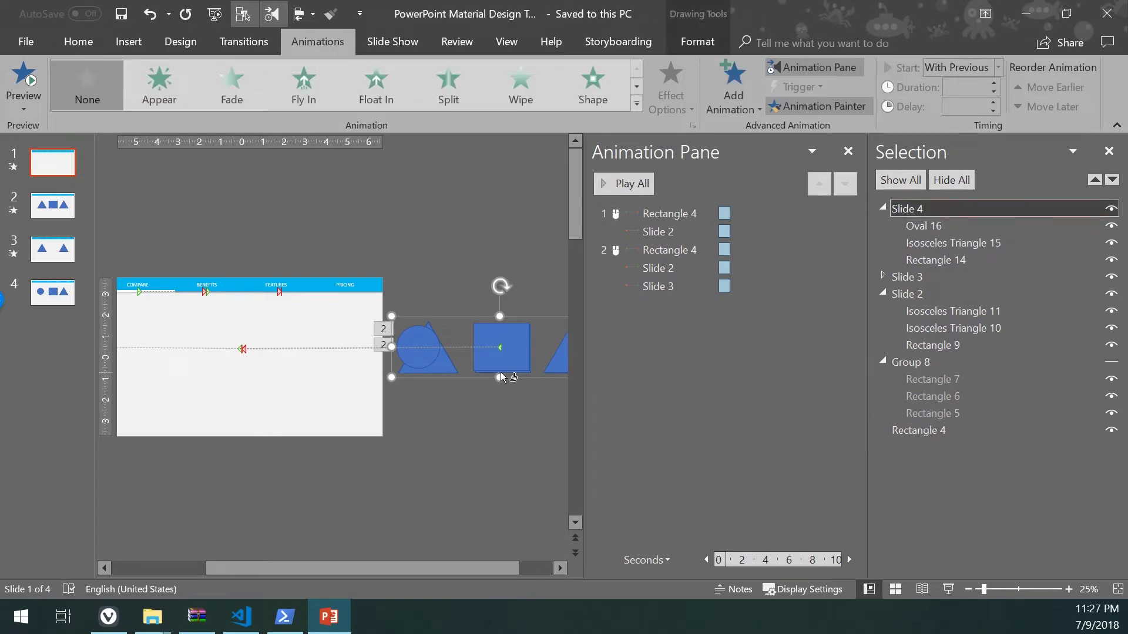
click(553, 369)
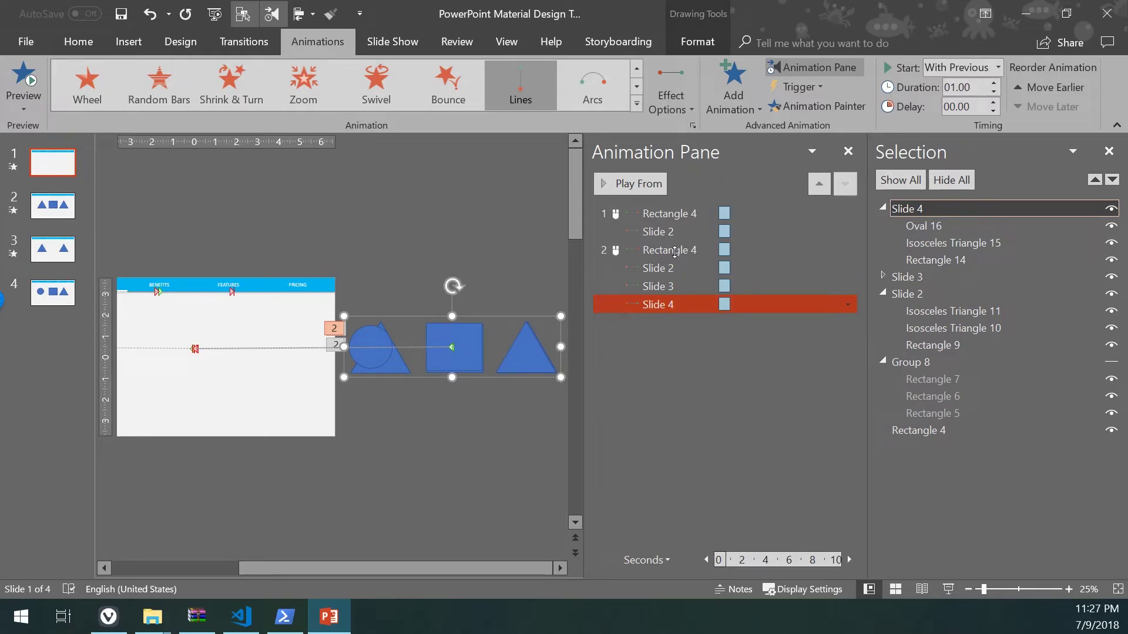
click(649, 214)
click(638, 188)
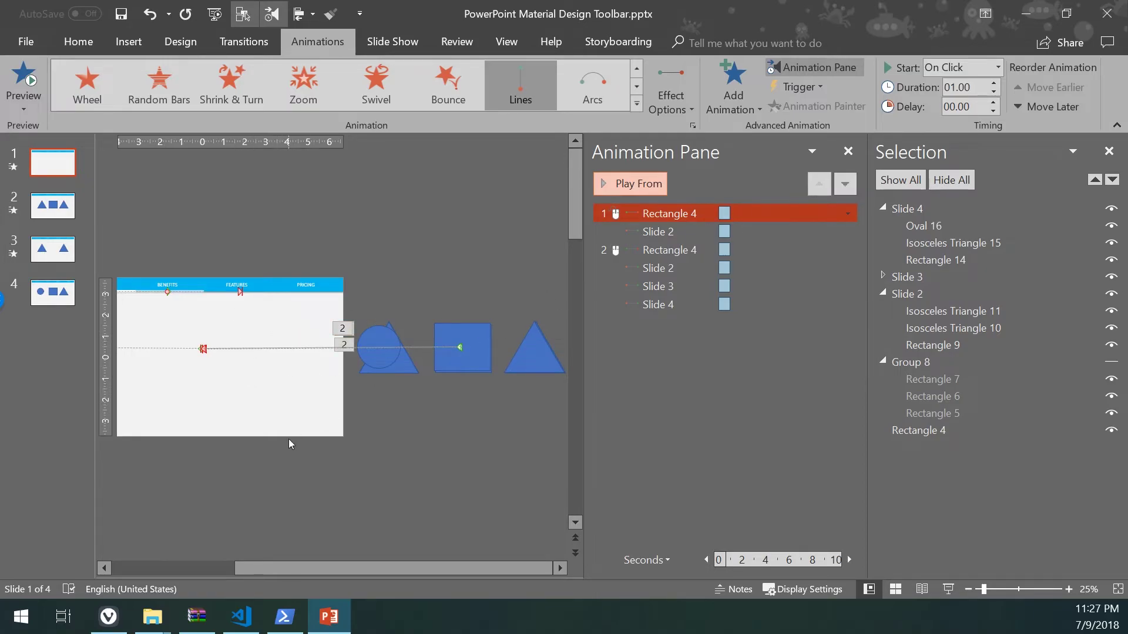
Step: Add a rightward Lines motion path to the Rectangle 4 underline bar
click(231, 568)
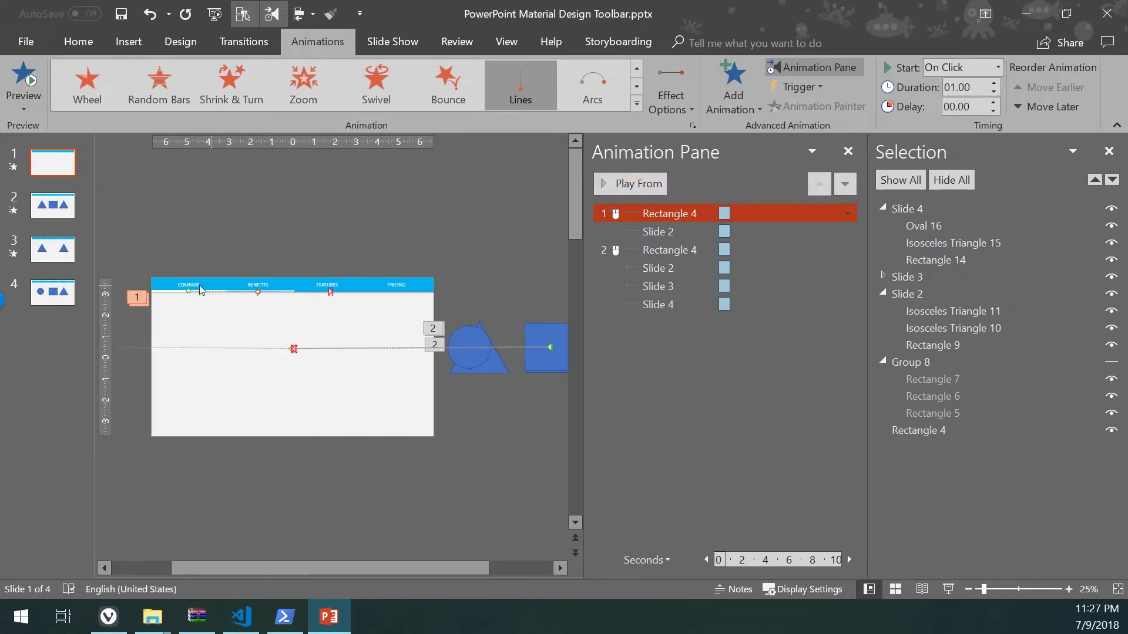
click(165, 294)
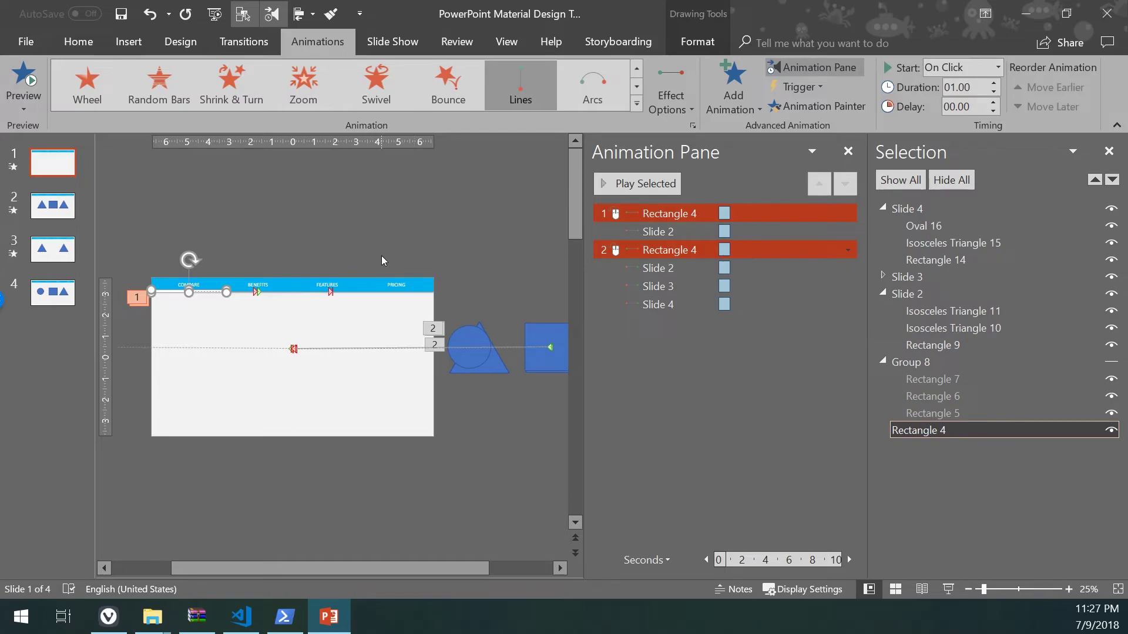
click(718, 92)
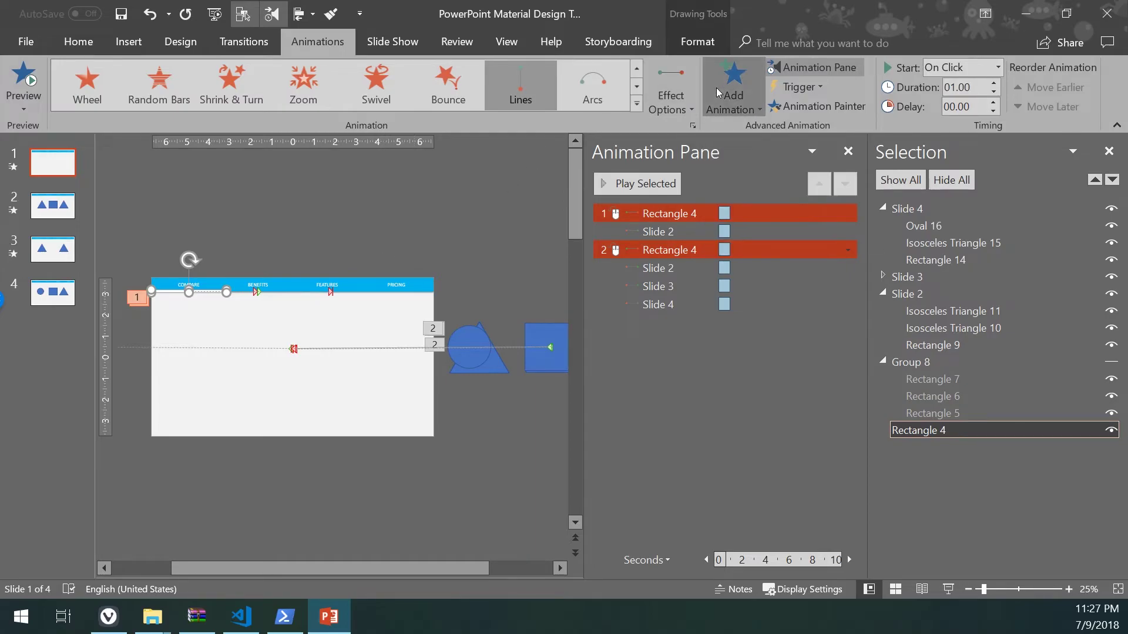
scroll(796, 350, down, 5)
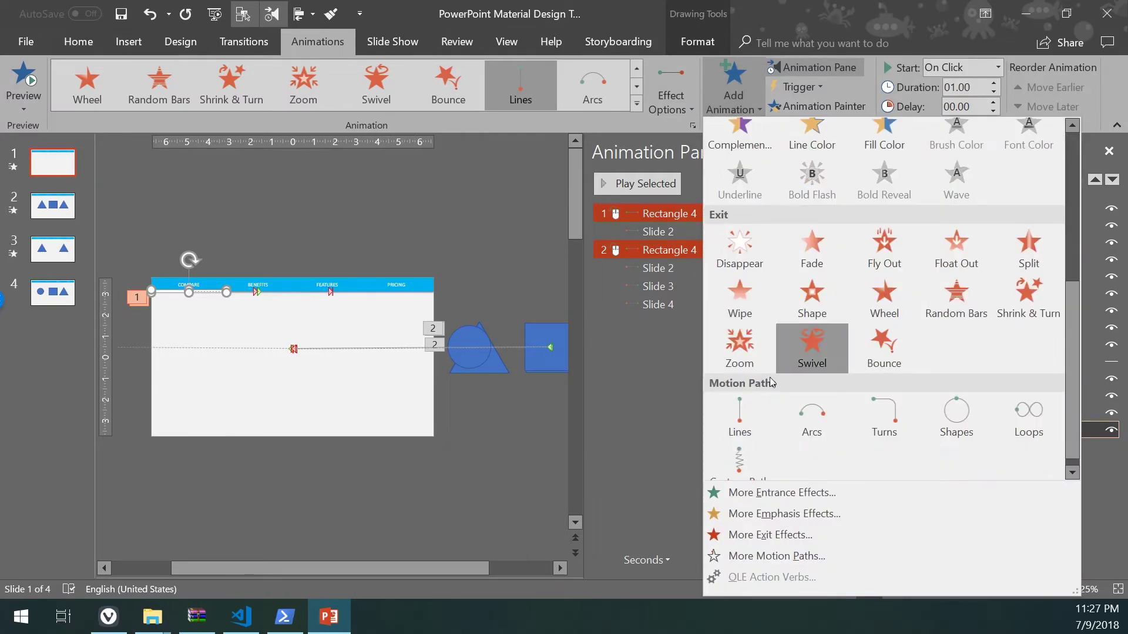
click(742, 421)
click(686, 103)
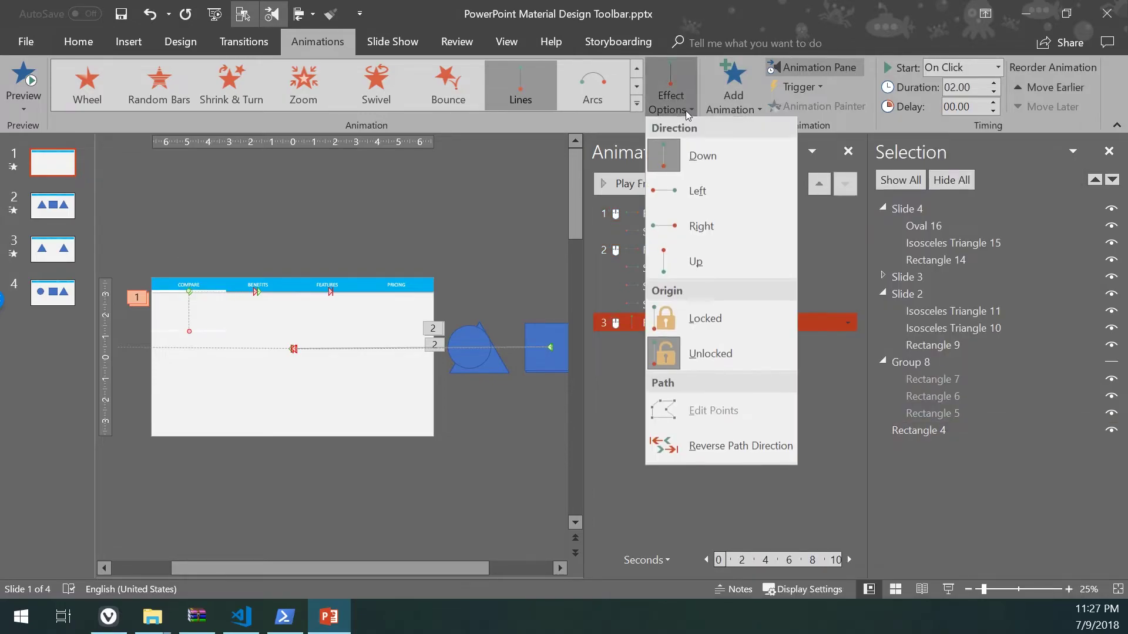
click(713, 224)
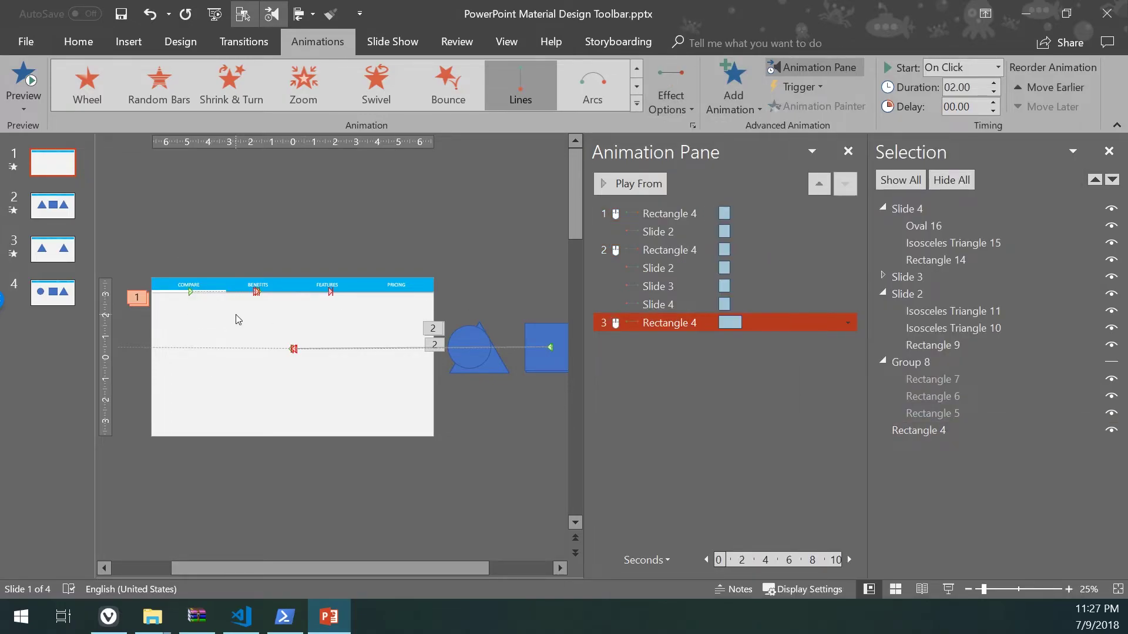
Step: Drag the new path's start point right along the underline
scroll(184, 292, up, 2)
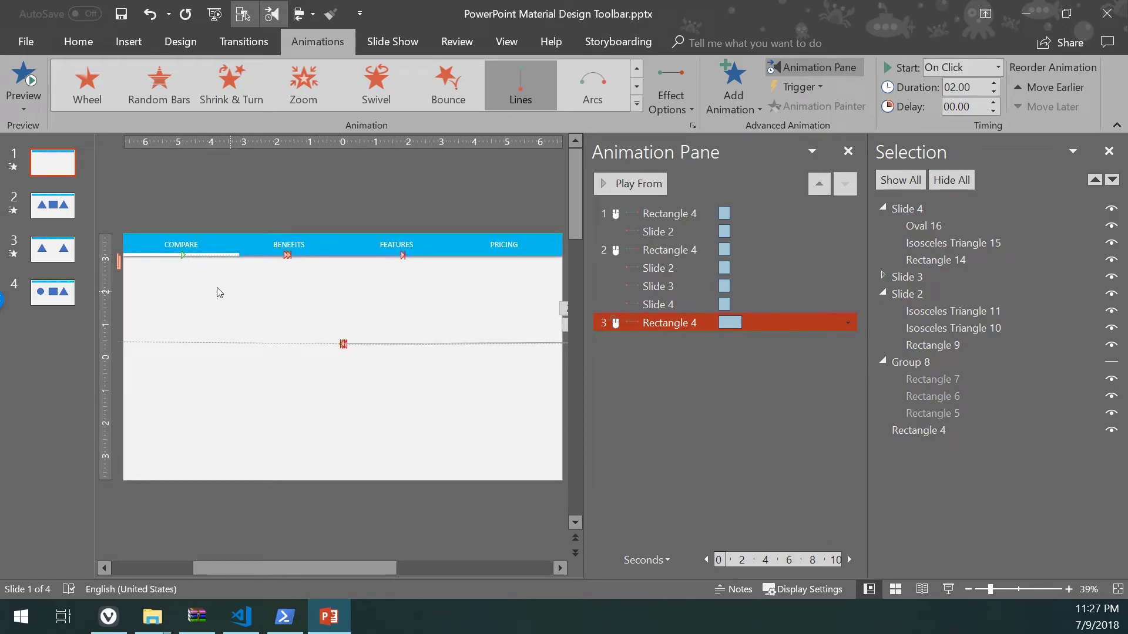
click(182, 255)
drag(182, 255, 404, 255)
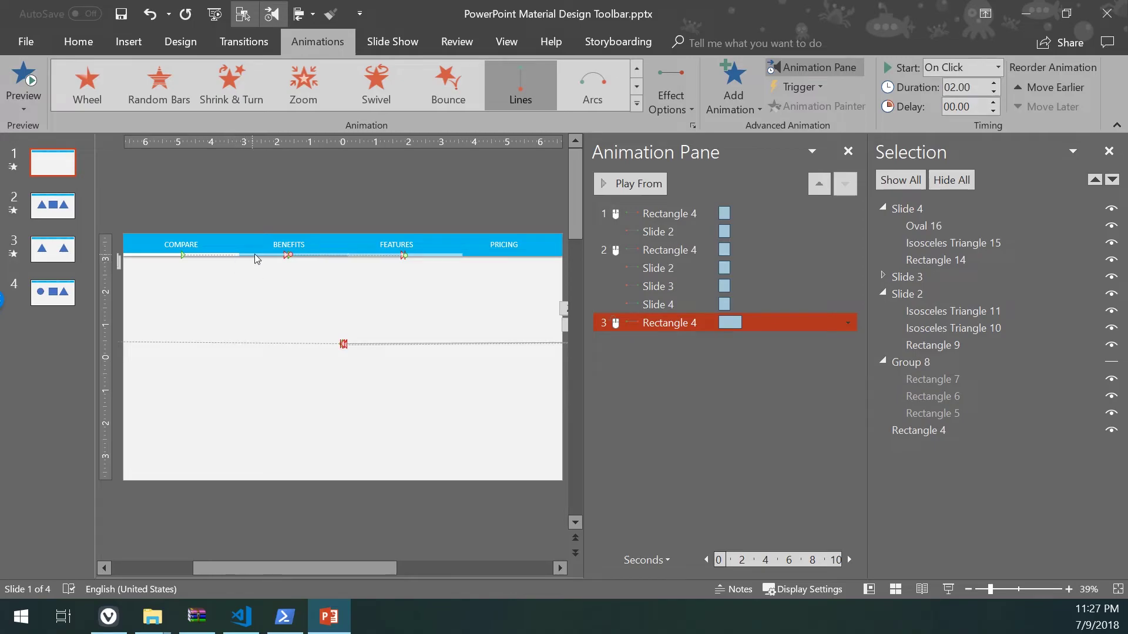
Step: Select animation 3, the underline's new Lines path, in the Animation Pane
click(676, 250)
ctrl+click(661, 231)
click(658, 215)
ctrl+click(653, 286)
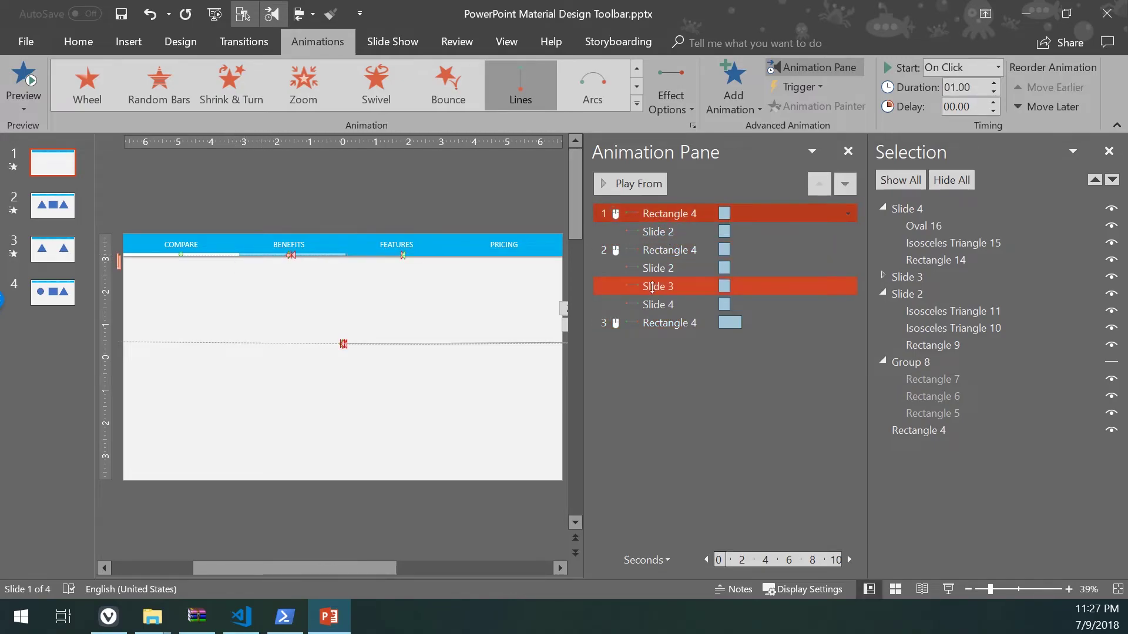
click(651, 254)
click(670, 323)
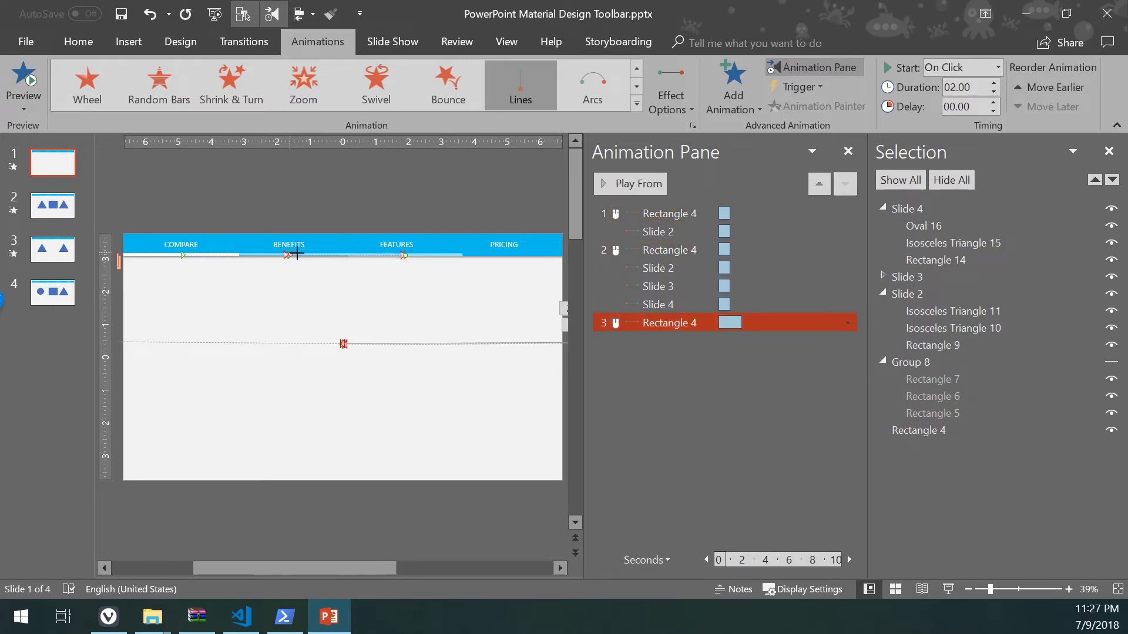
Step: Drag the third path's end point from BENEFITS to under PRICING
drag(297, 254, 504, 256)
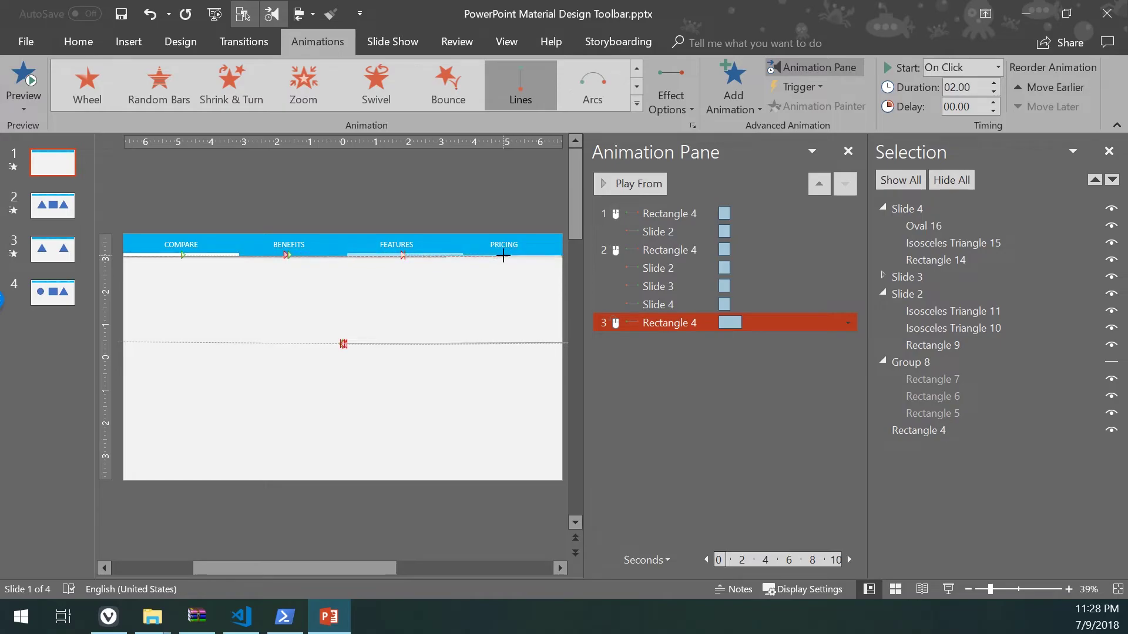
drag(504, 254, 503, 256)
click(502, 256)
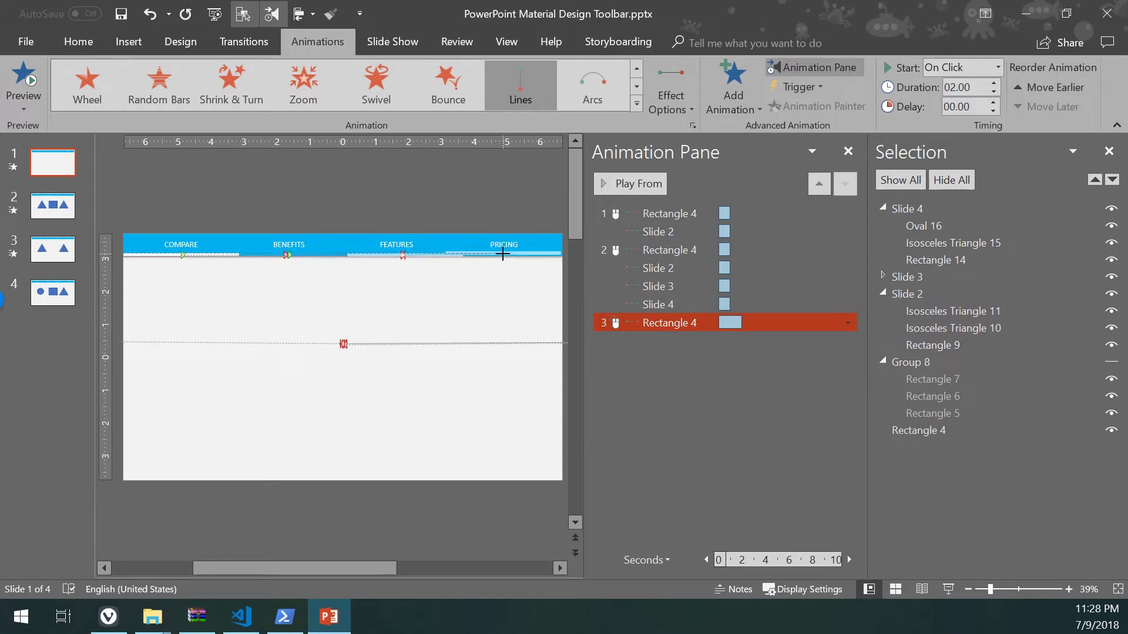
Step: Zoom in and nudge the path end until it lines up with the bar under PRICING
scroll(511, 252, up, 3)
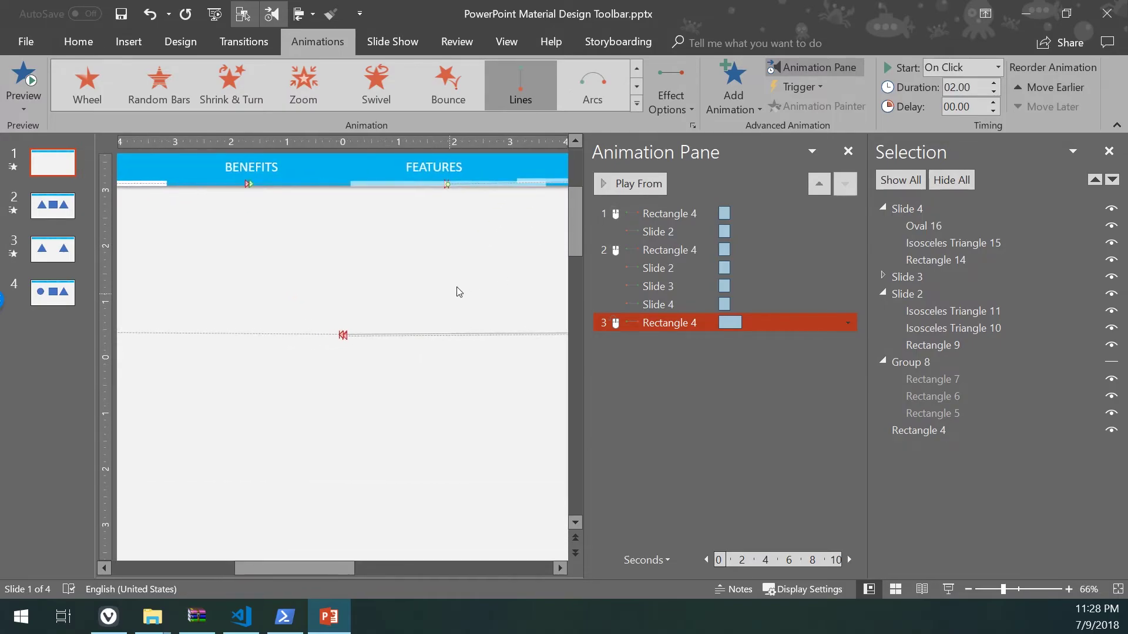
drag(327, 566, 509, 567)
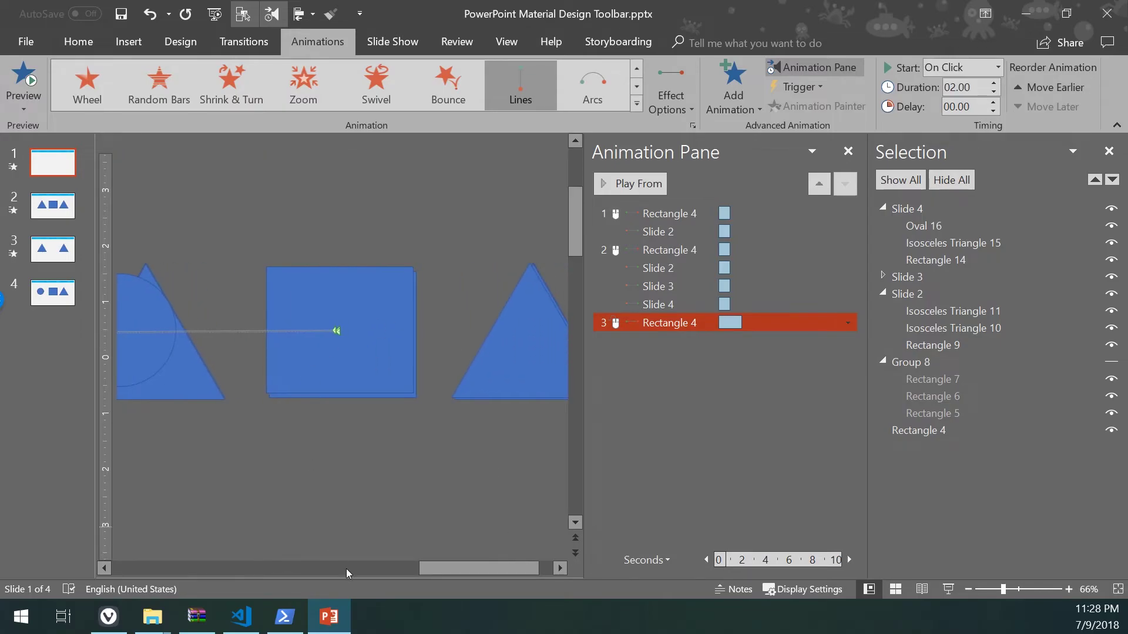
scroll(293, 454, down, 2)
scroll(293, 454, down, 1)
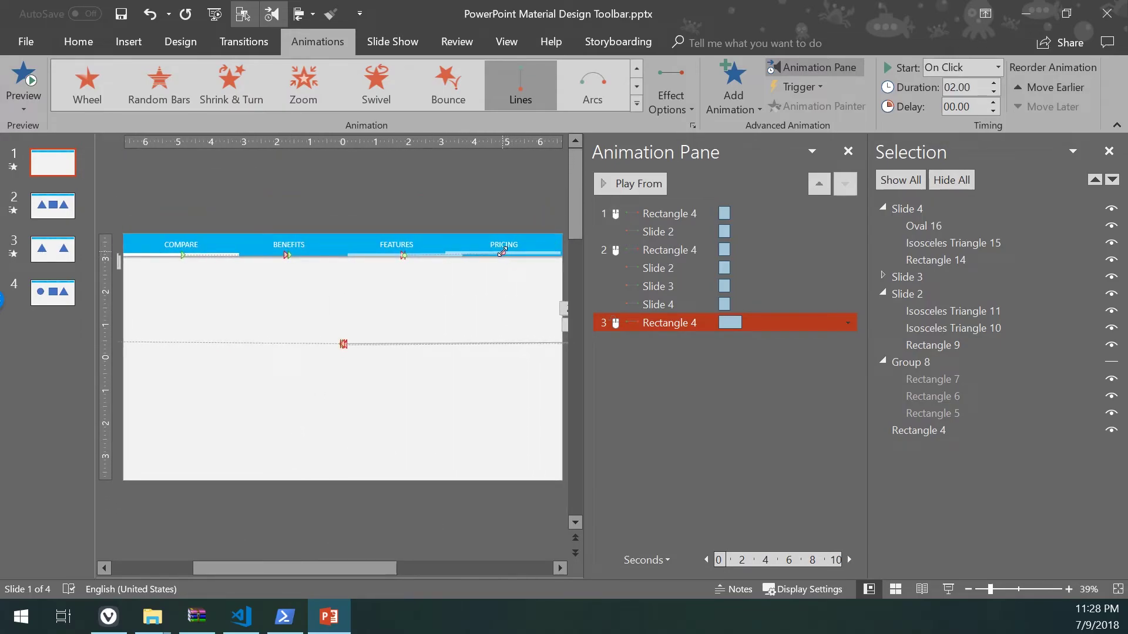
drag(502, 252, 504, 256)
scroll(516, 250, up, 4)
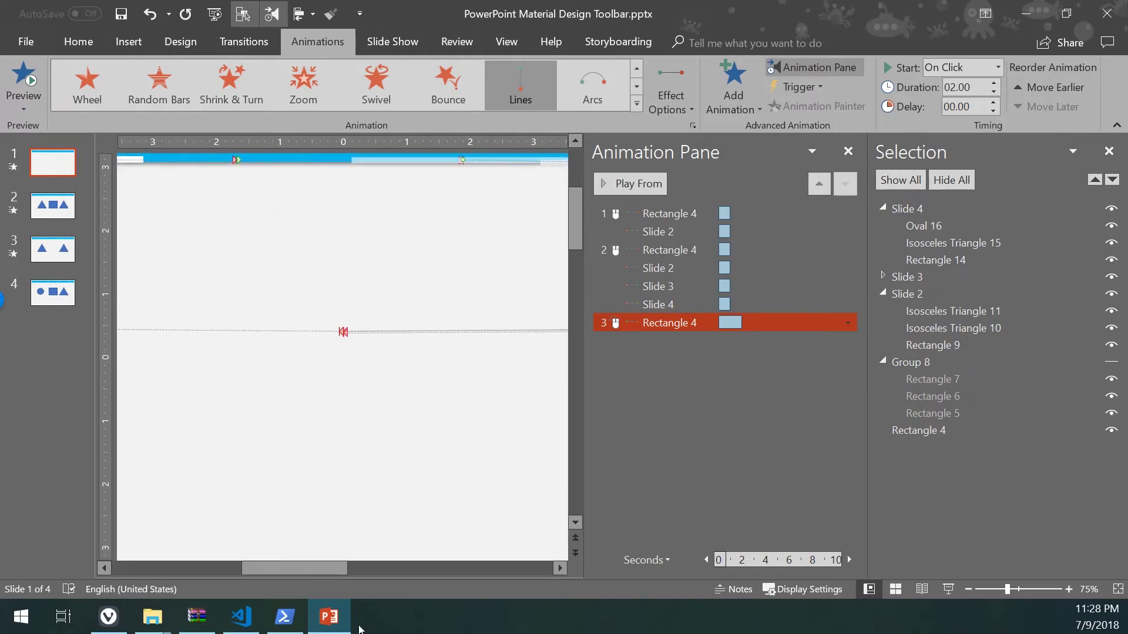
drag(329, 569, 371, 569)
scroll(257, 377, up, 1)
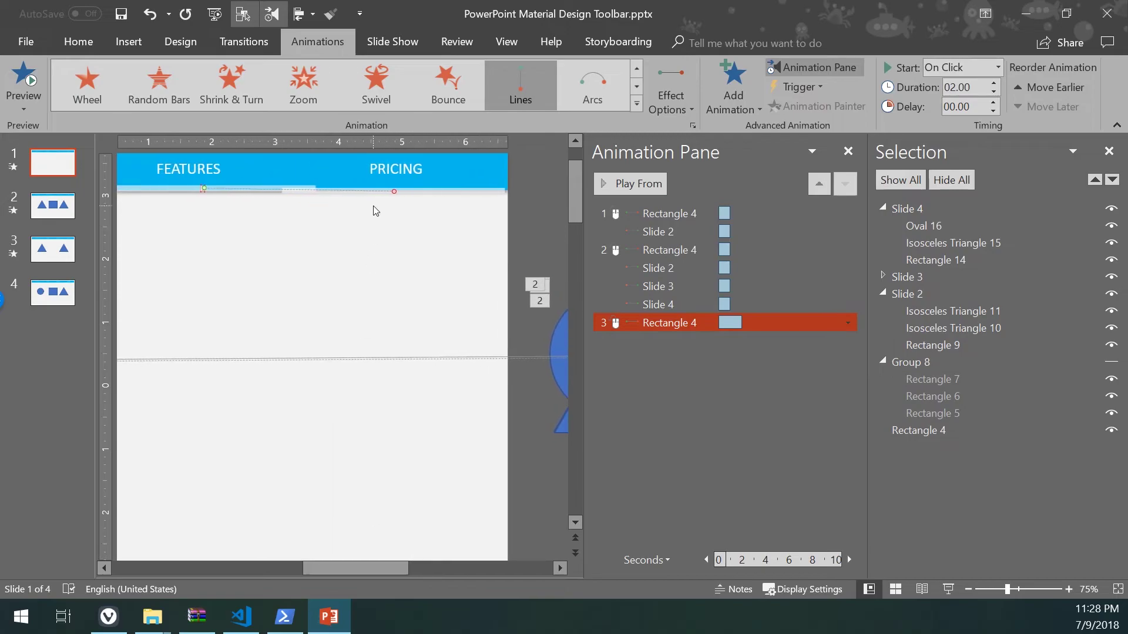
mouse_move(394, 190)
mouse_down()
mouse_move(472, 190)
mouse_move(387, 186)
mouse_move(397, 185)
mouse_up()
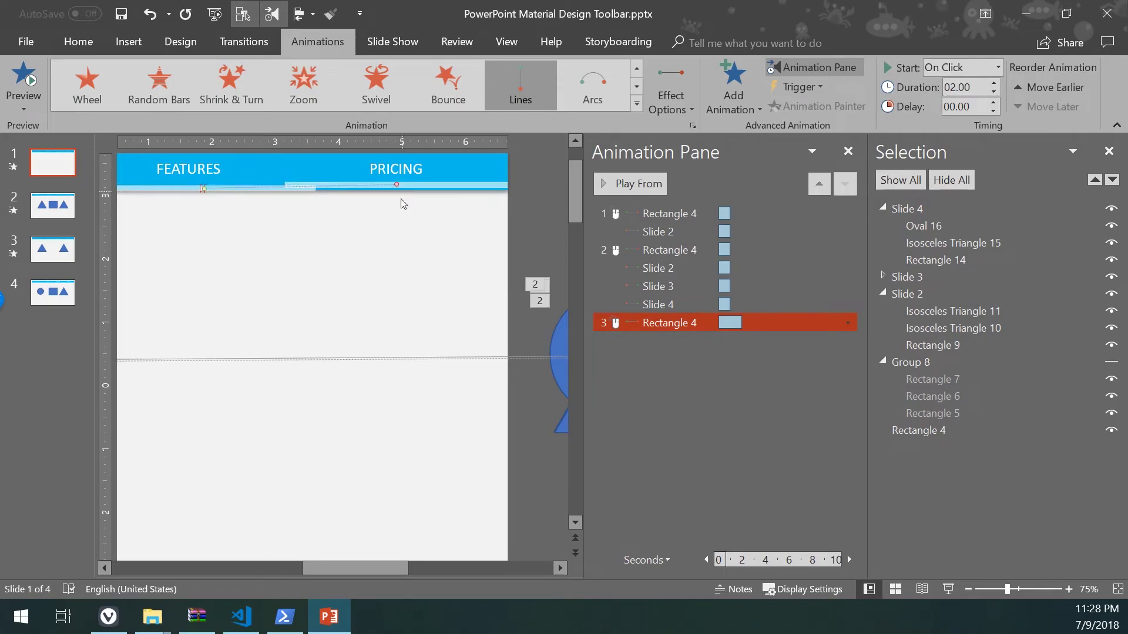
scroll(386, 237, down, 4)
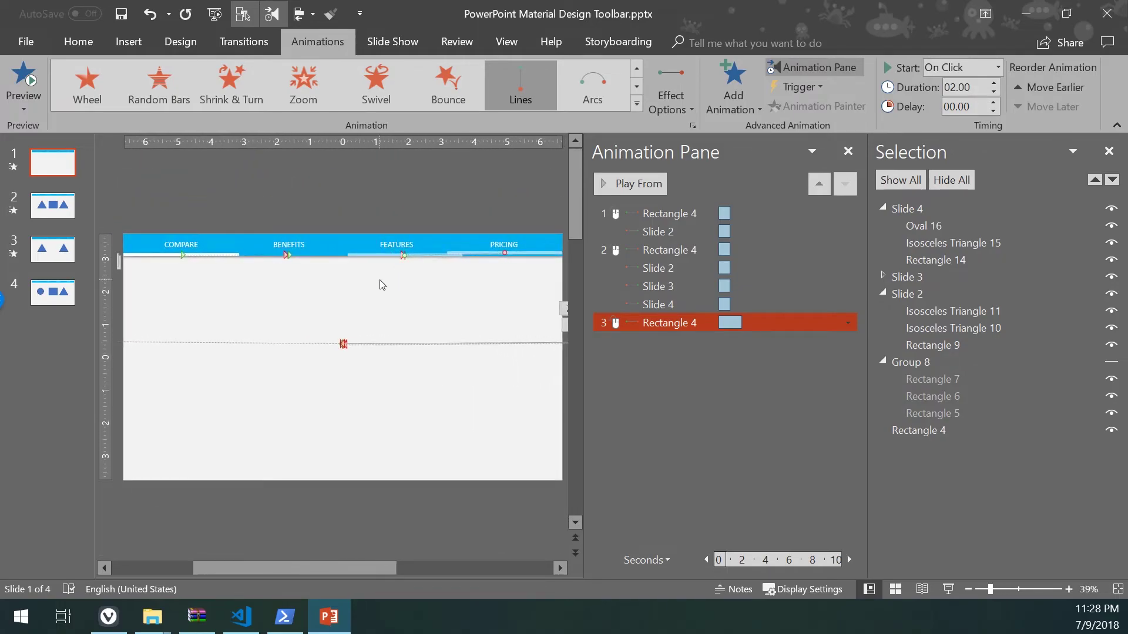
drag(504, 253, 505, 257)
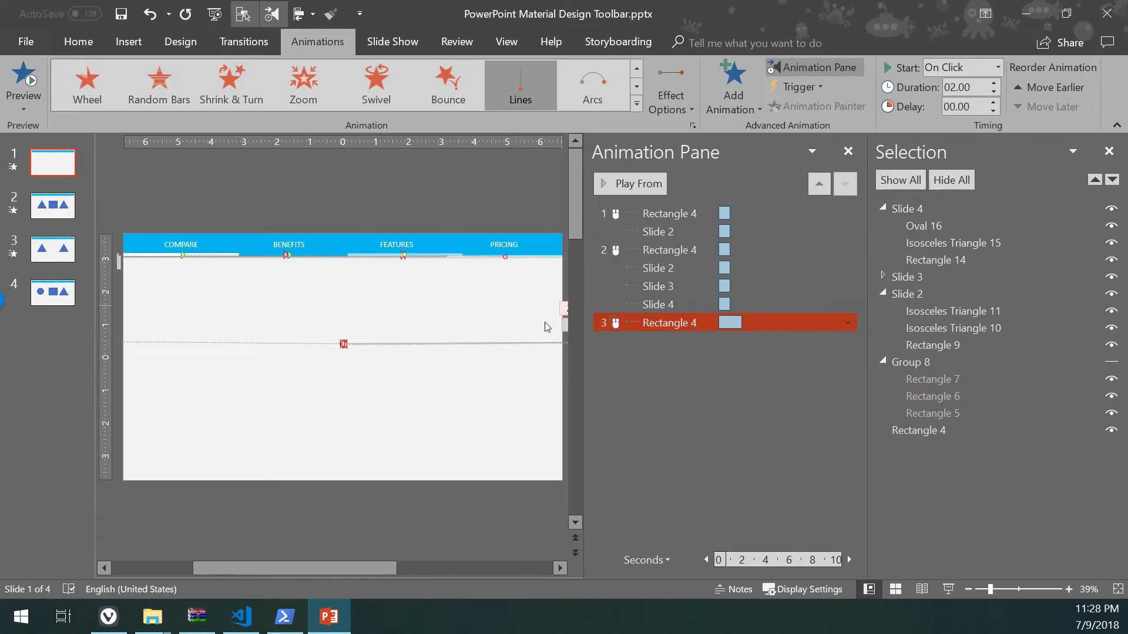
Step: Reorder the Slide 4 motion, shorten the third underline animation to 1 second, set Slide 4 With Previous
click(669, 301)
drag(670, 303, 675, 336)
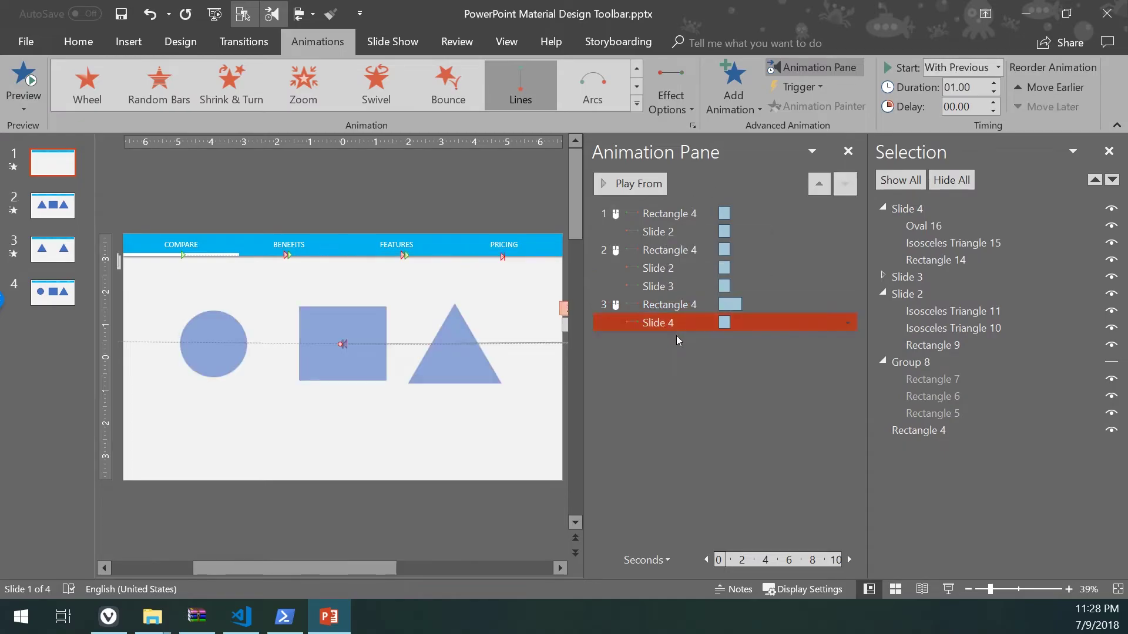
click(682, 305)
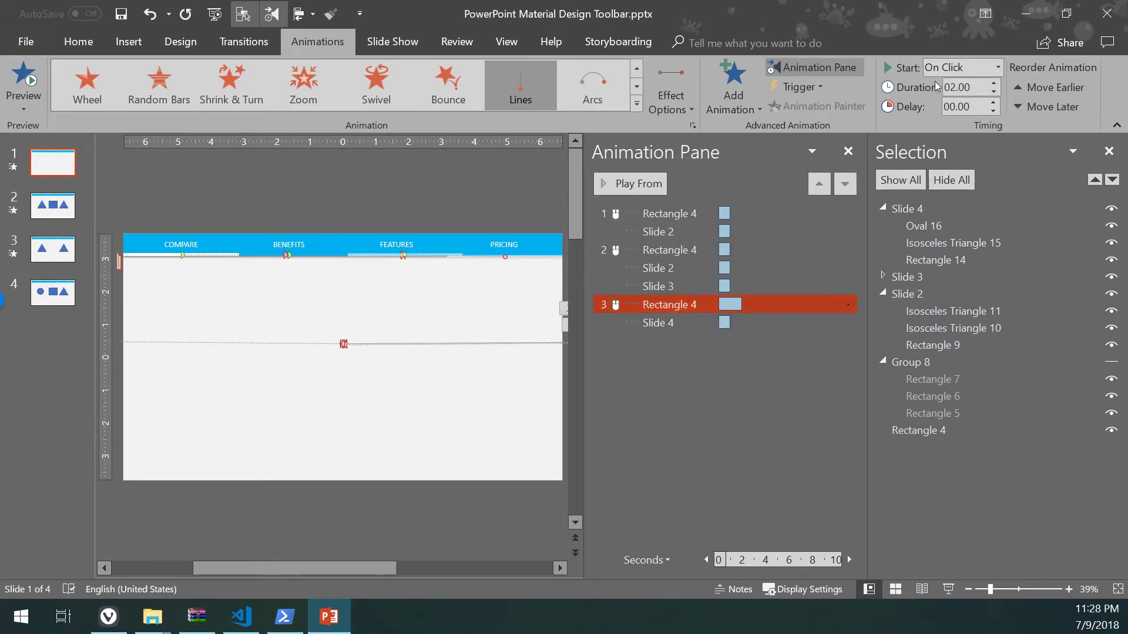
click(993, 92)
click(994, 92)
click(994, 93)
click(994, 92)
click(657, 324)
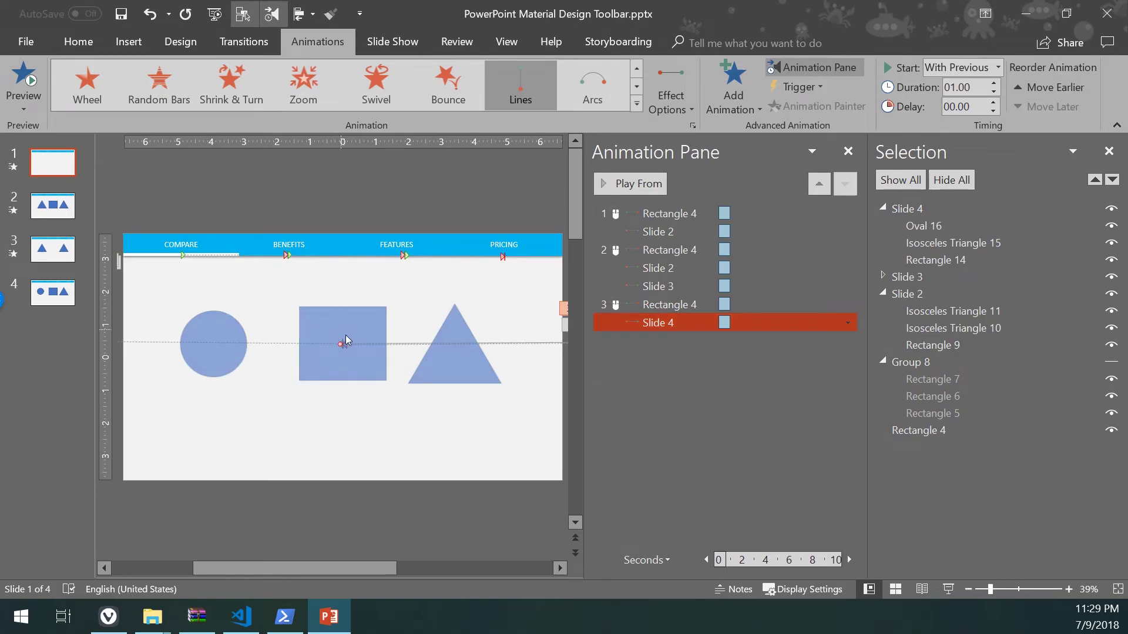
drag(655, 324, 654, 269)
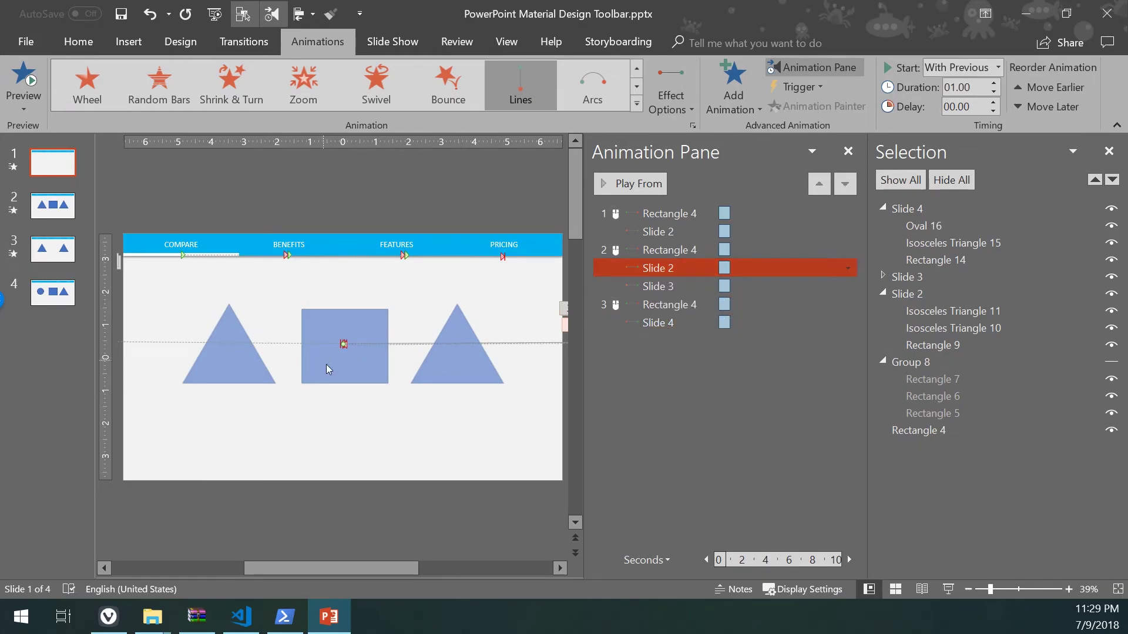
Step: Hide the Slide 2 shape group from the Selection pane
scroll(351, 414, down, 2)
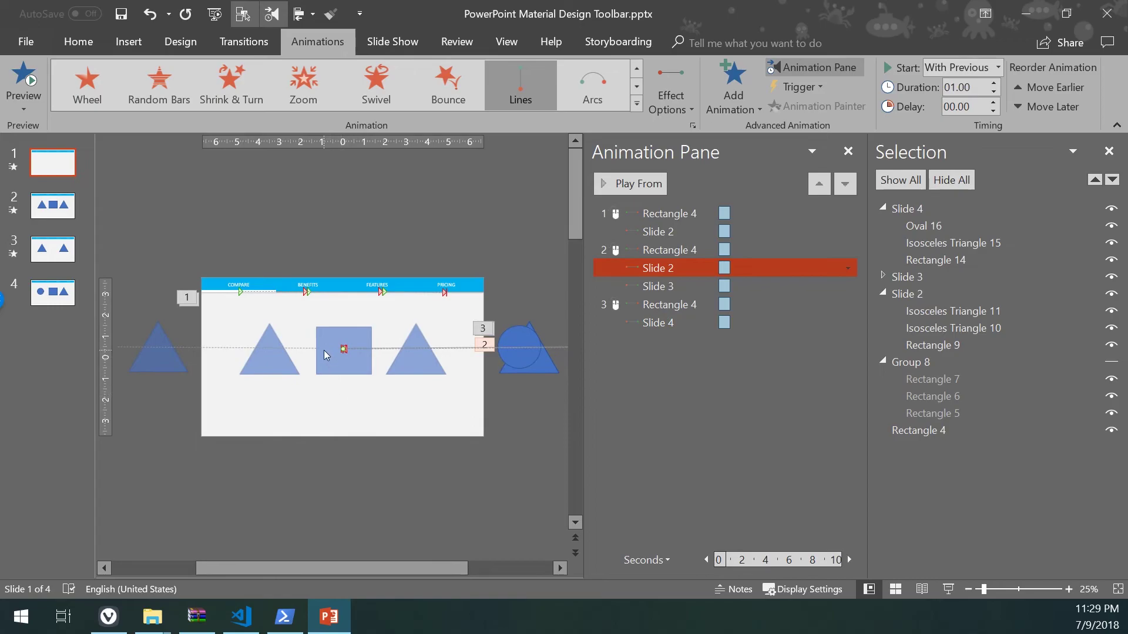
click(334, 364)
scroll(374, 378, down, 2)
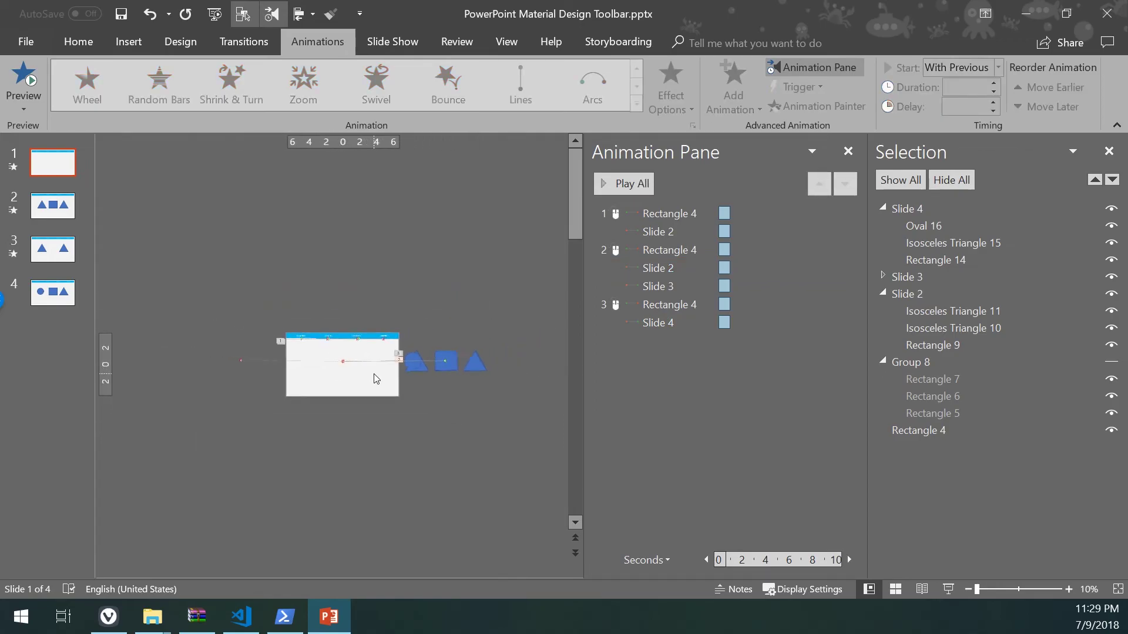
click(412, 368)
scroll(411, 360, up, 3)
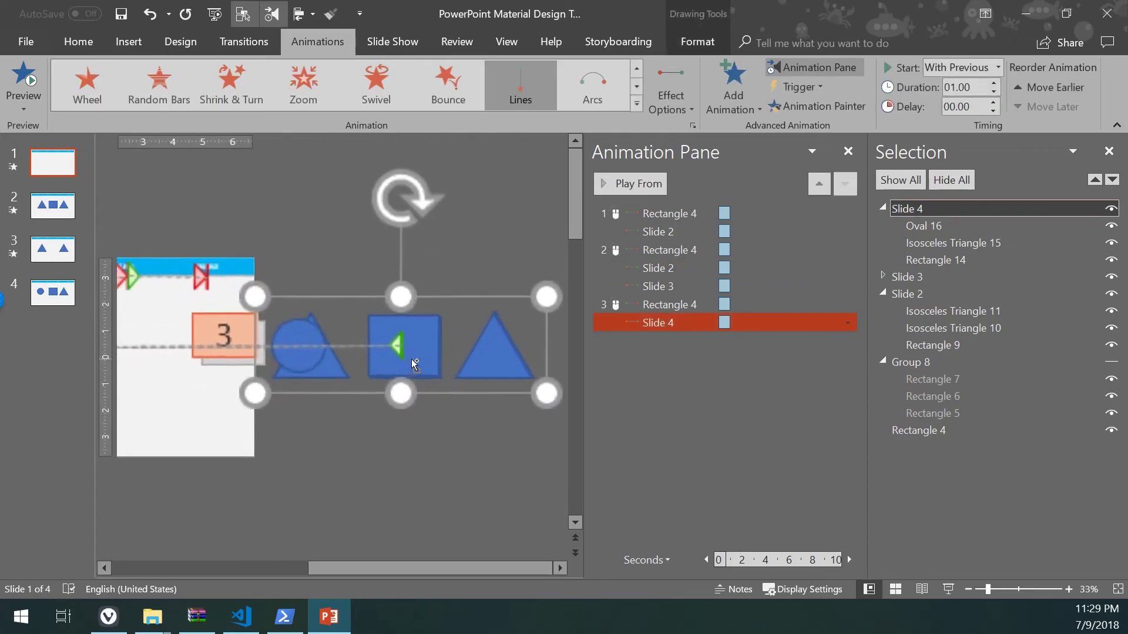
click(330, 360)
click(371, 375)
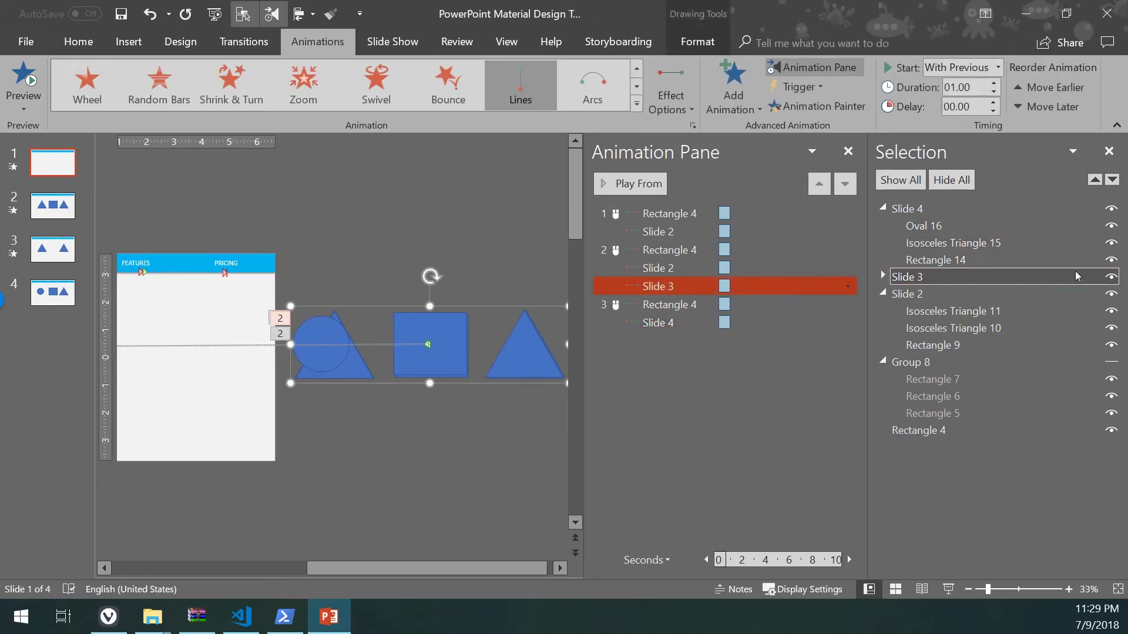
click(1111, 293)
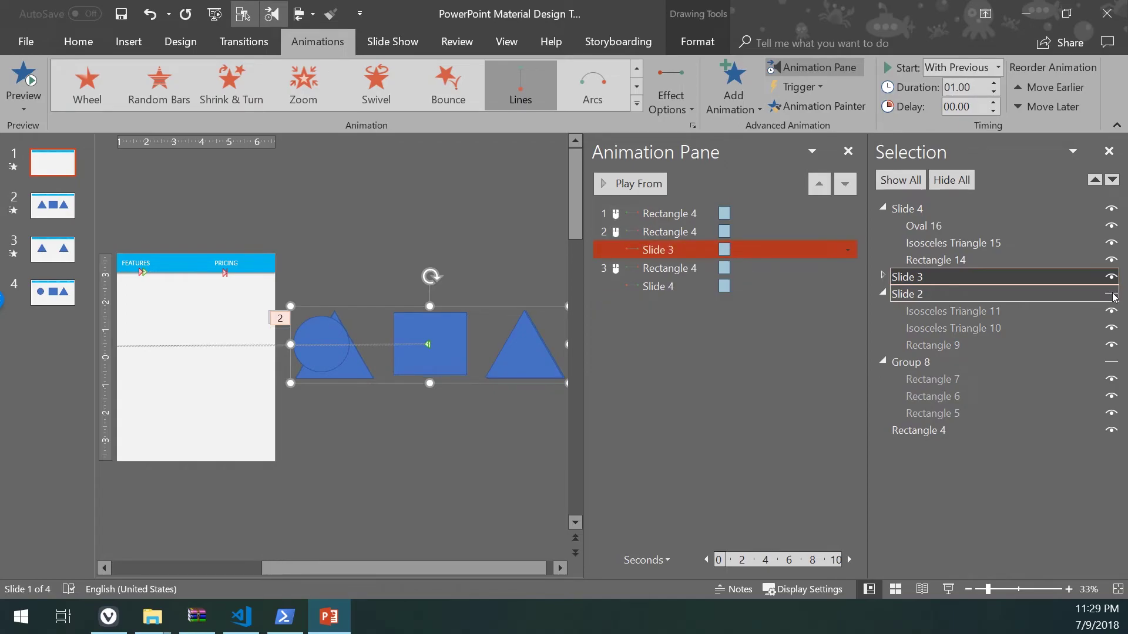
scroll(484, 368, down, 3)
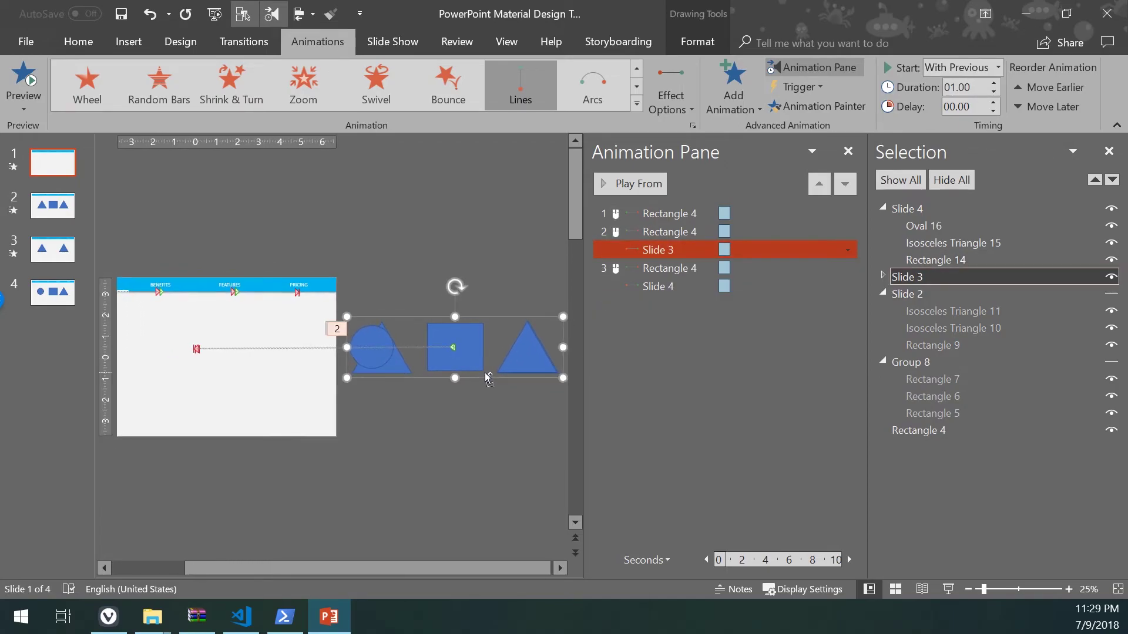
Step: Add a second Lines motion path to the Slide 3 group, directed Left
click(731, 101)
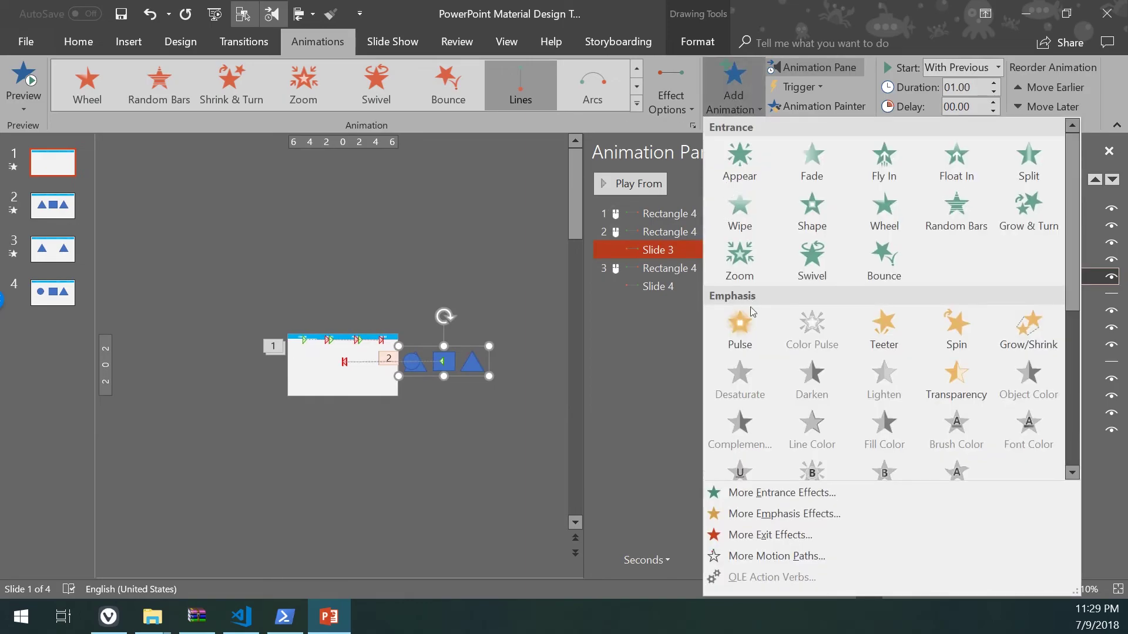
scroll(766, 396, down, 5)
click(760, 390)
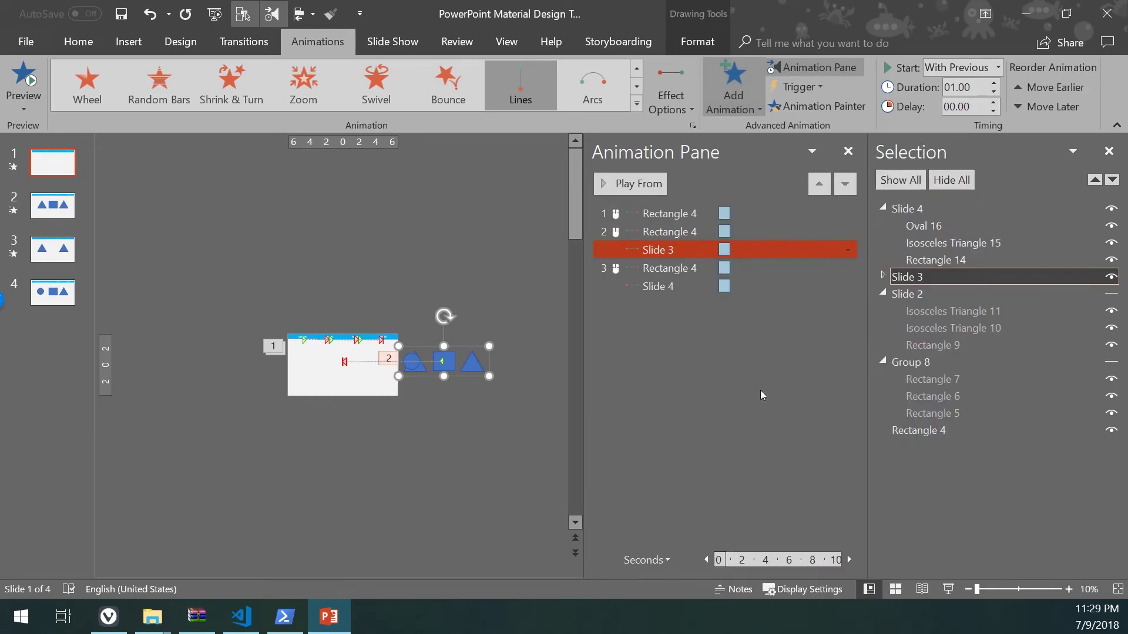
click(679, 108)
click(696, 196)
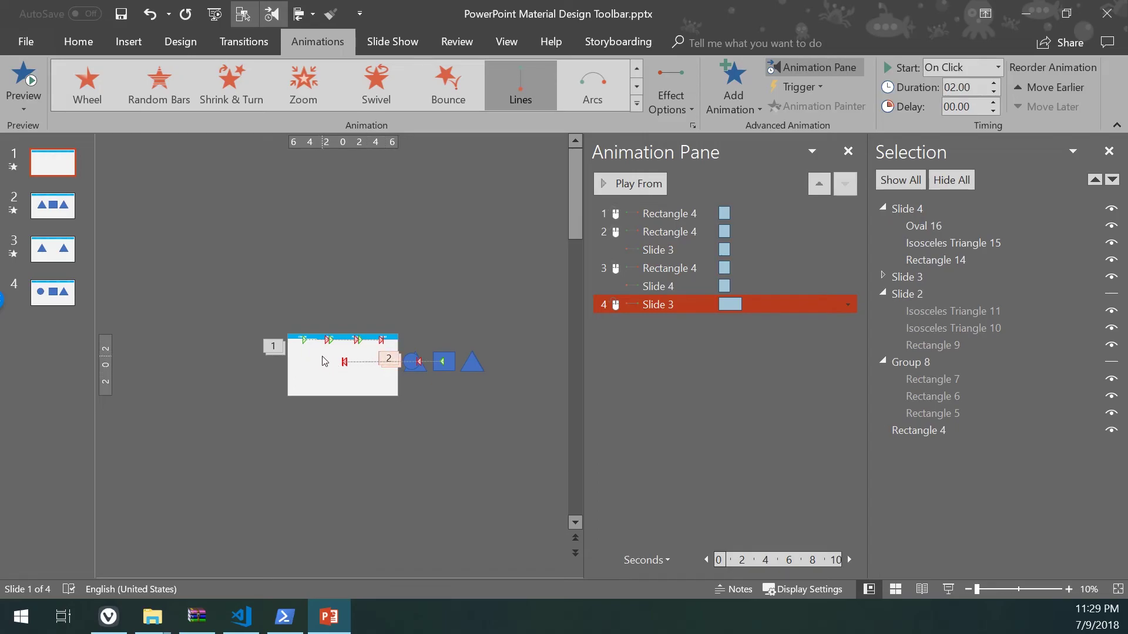
Step: Hide the Slide 4 shape group in the Selection pane
scroll(325, 361, up, 3)
scroll(329, 361, down, 1)
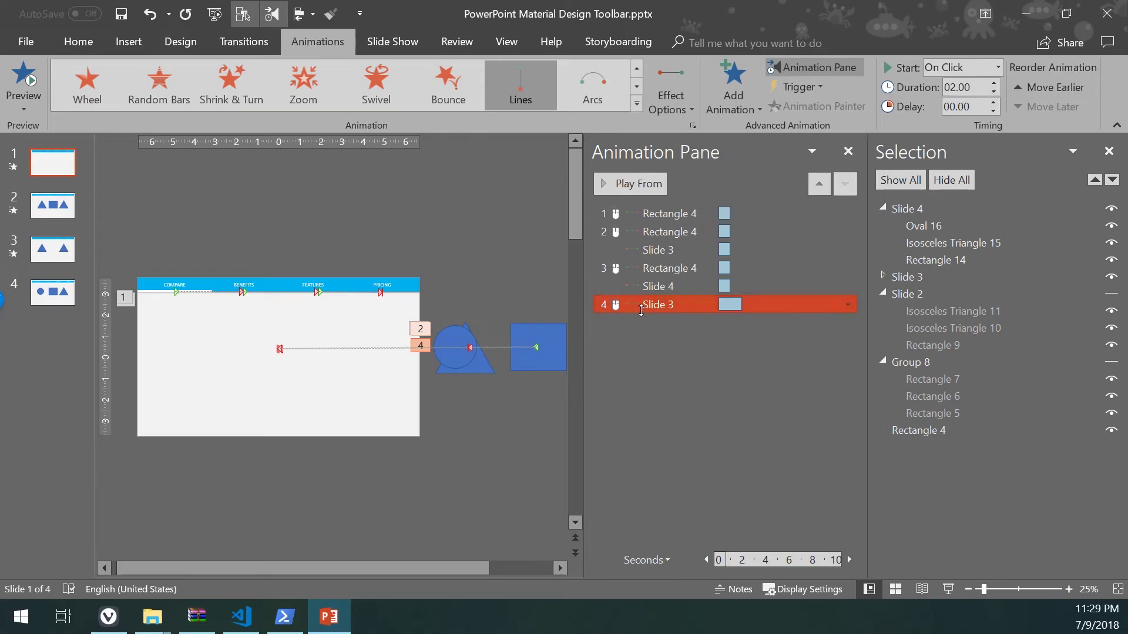
click(521, 367)
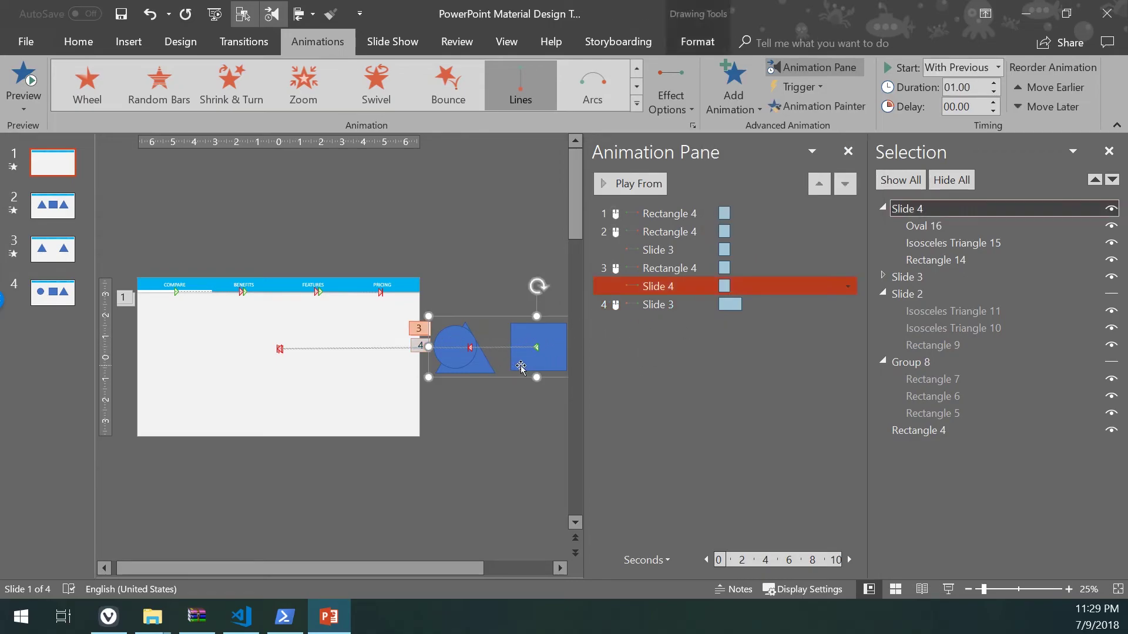
click(1111, 209)
Step: Drag the new Slide 3 path's end point left so it ends well inside the slide
click(470, 369)
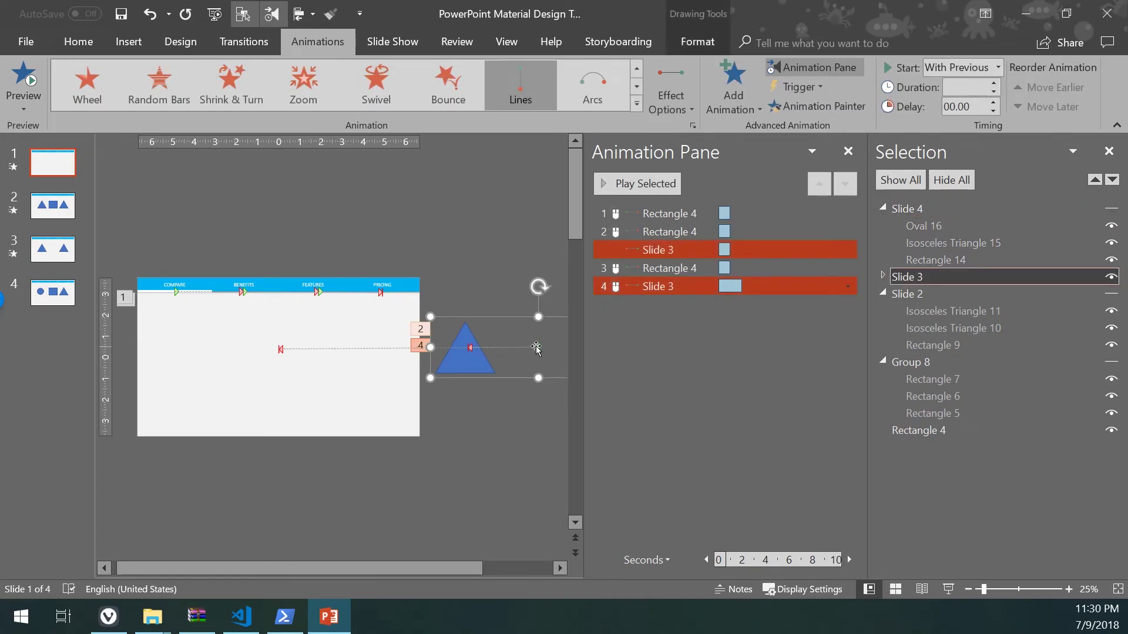
click(642, 287)
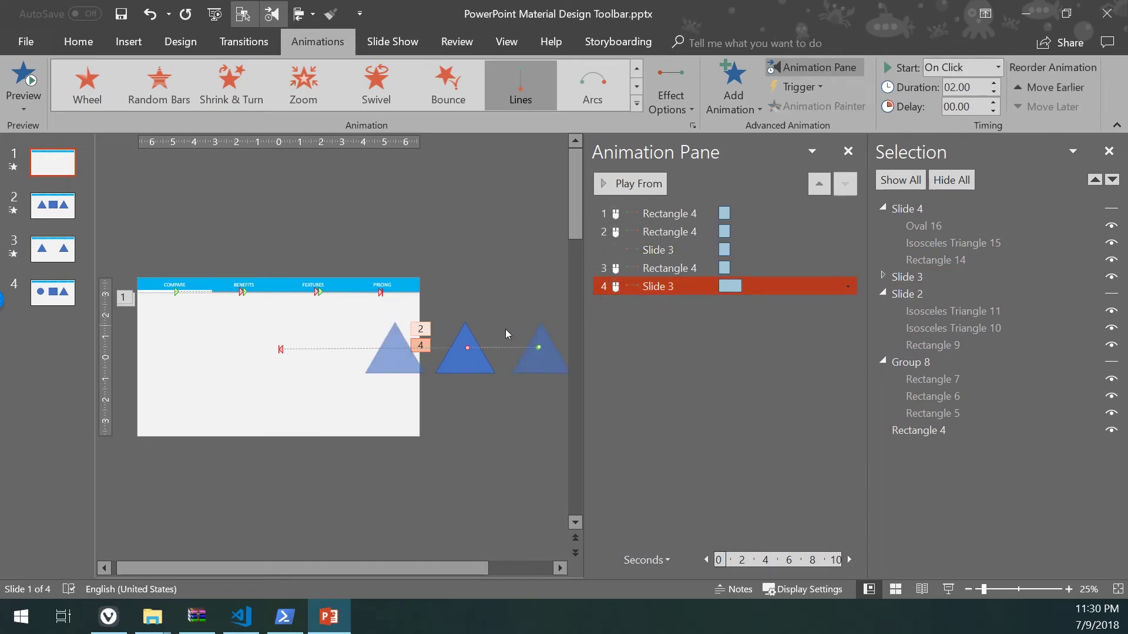
drag(533, 347, 264, 349)
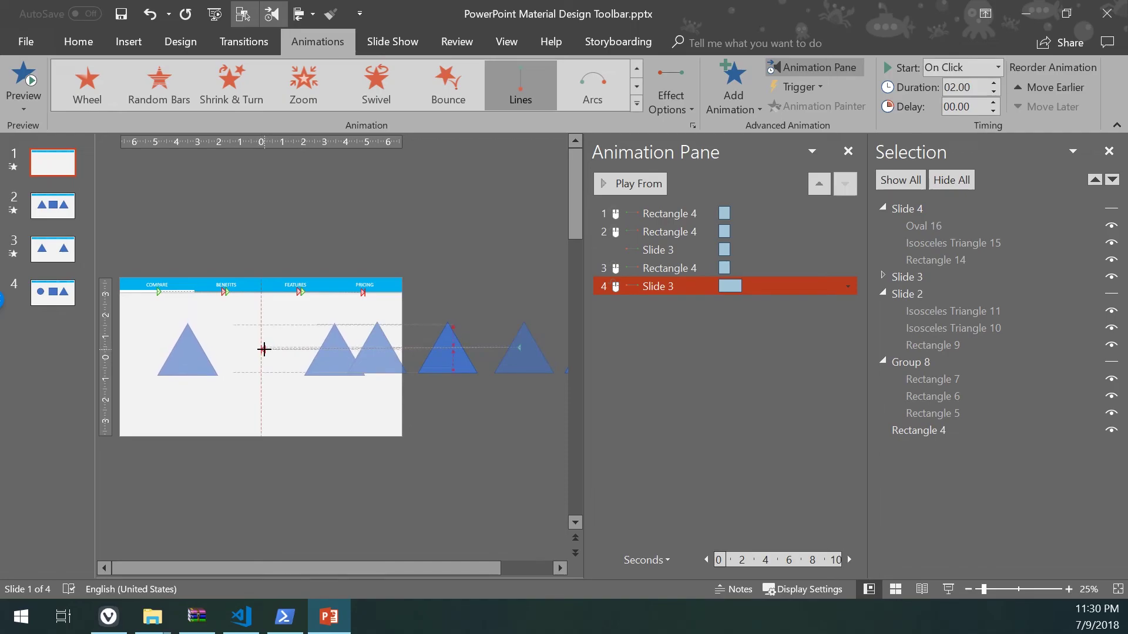
drag(264, 349, 263, 349)
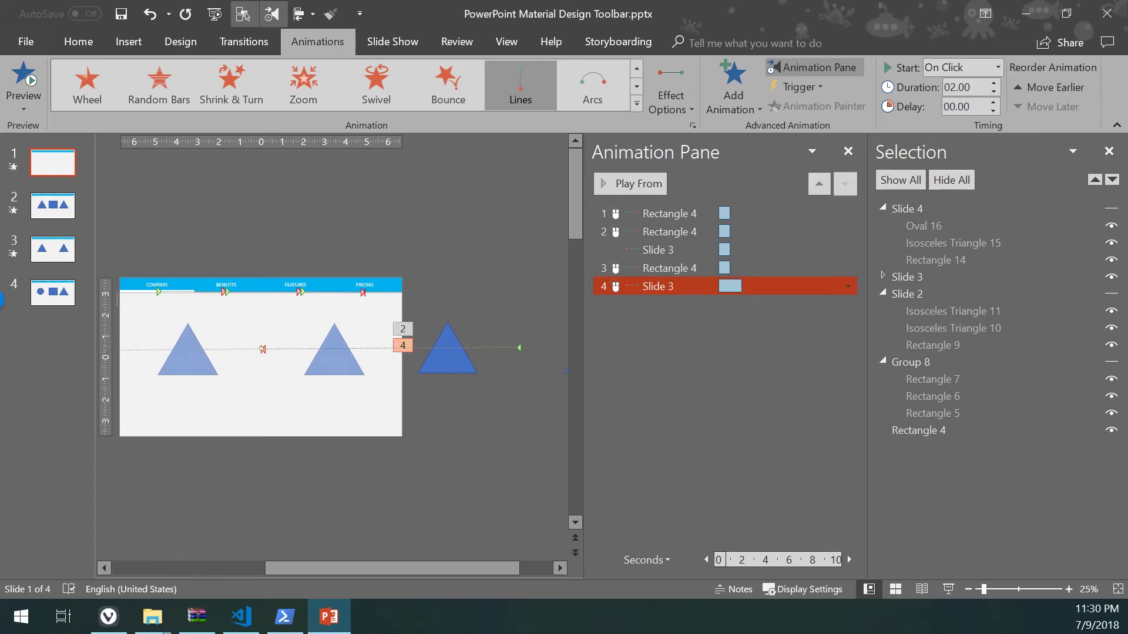
Step: Set the new Slide 3 path to 01.00 seconds, starting With Previous
click(993, 93)
click(994, 92)
click(994, 94)
click(994, 94)
click(847, 286)
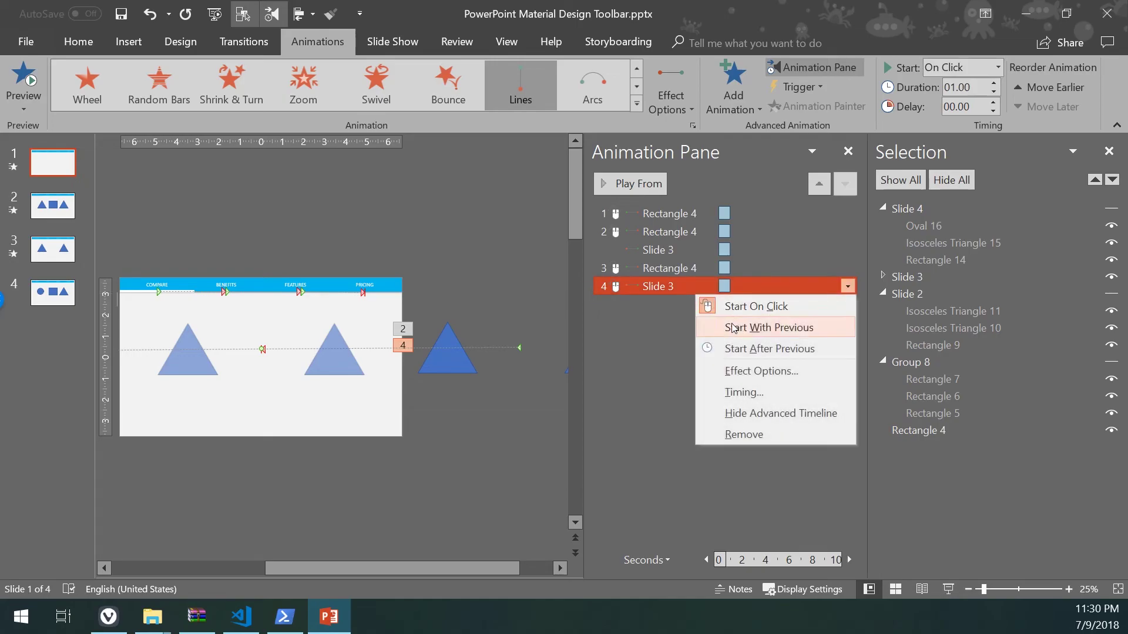
click(734, 328)
Step: Unhide the Slide 4, Slide 2 and Group 8 shape groups
click(1111, 209)
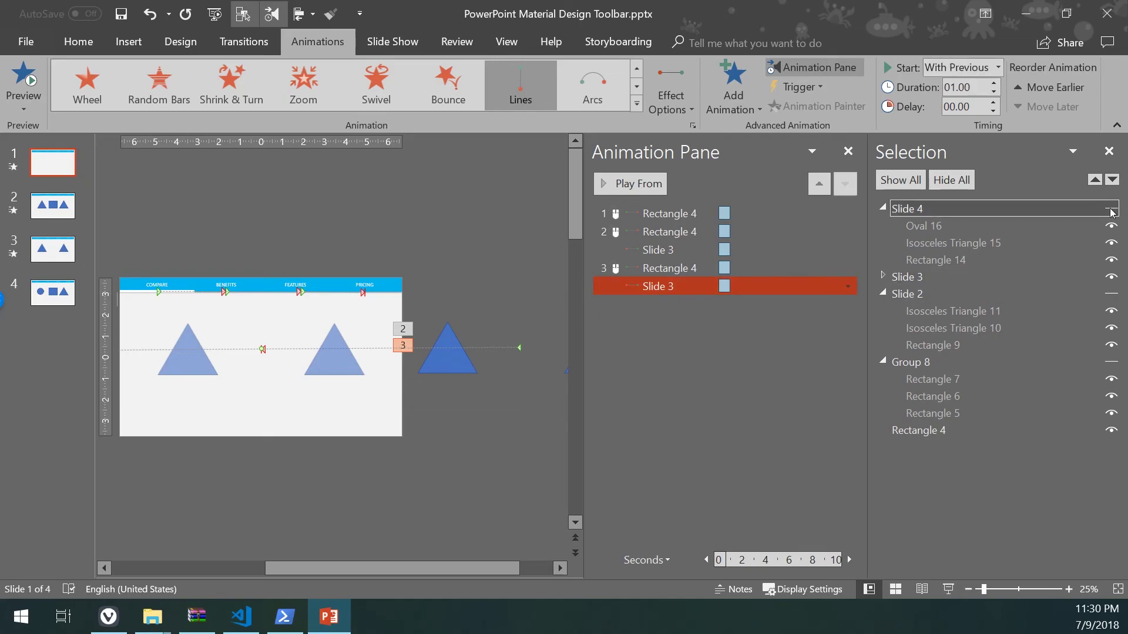
click(1109, 303)
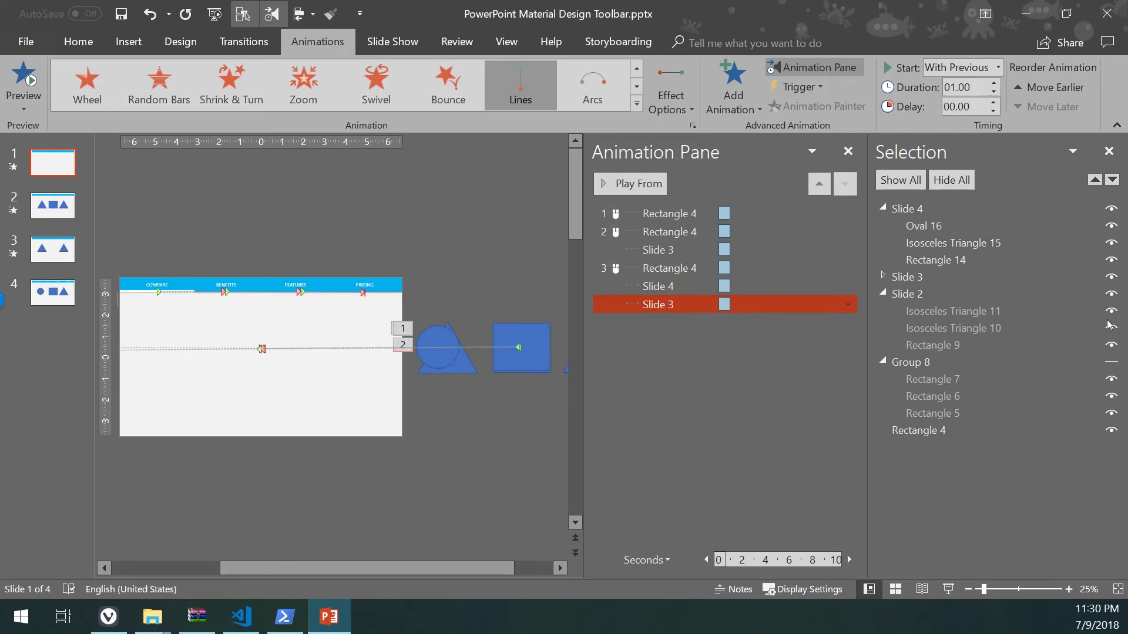
click(1111, 362)
Step: Save the presentation and preview the slide's animations from the first Rectangle 4 animation
key(ctrl+s)
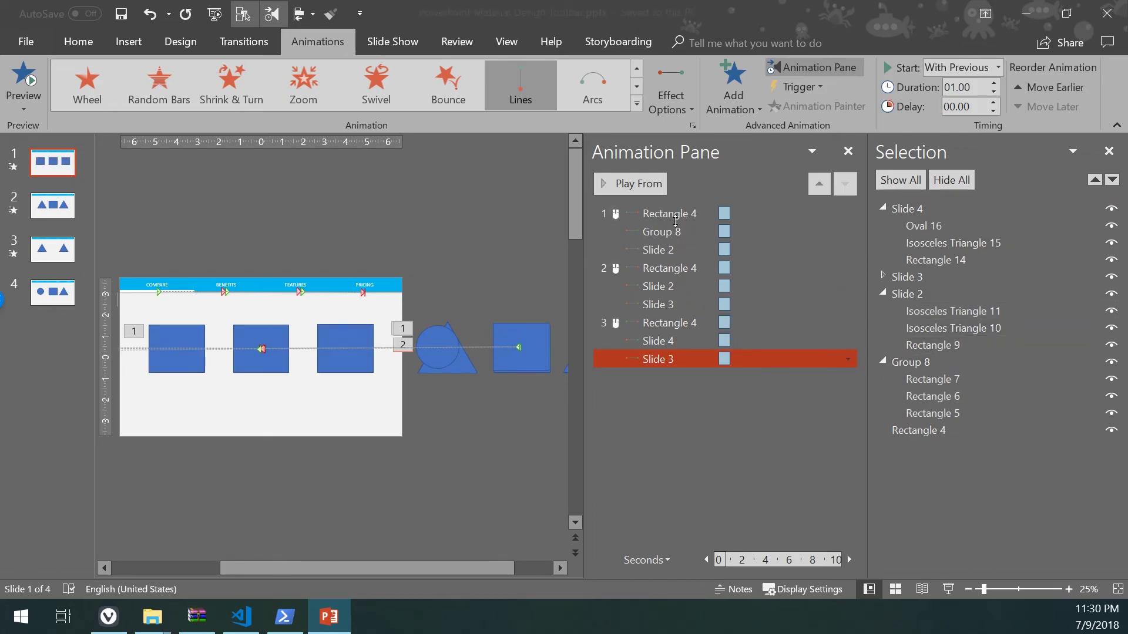
click(669, 214)
click(648, 181)
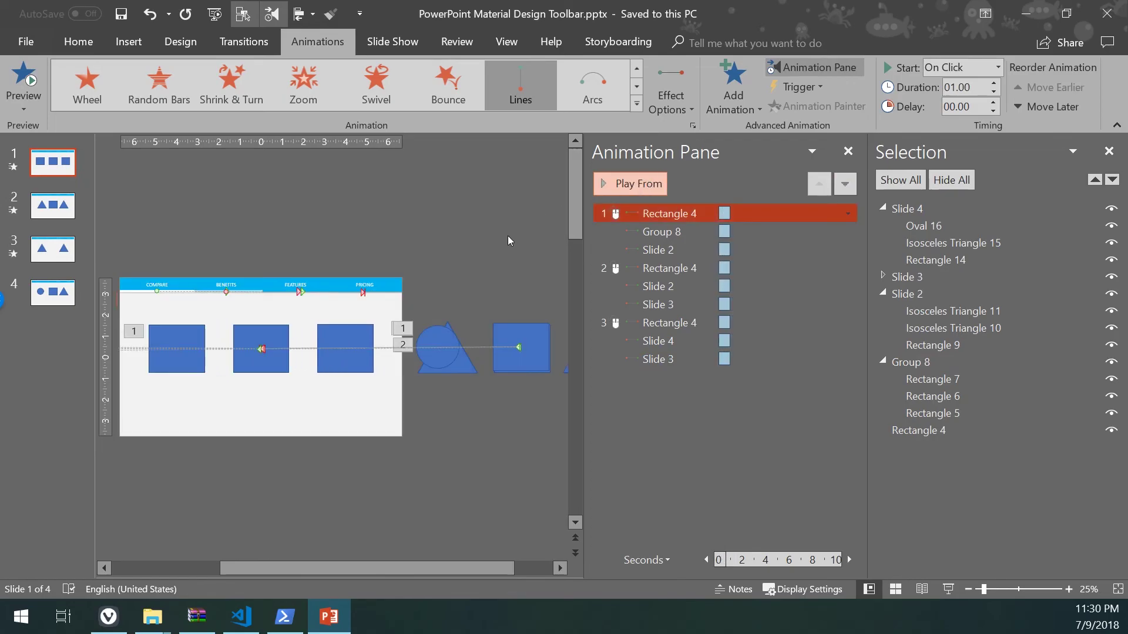
click(947, 589)
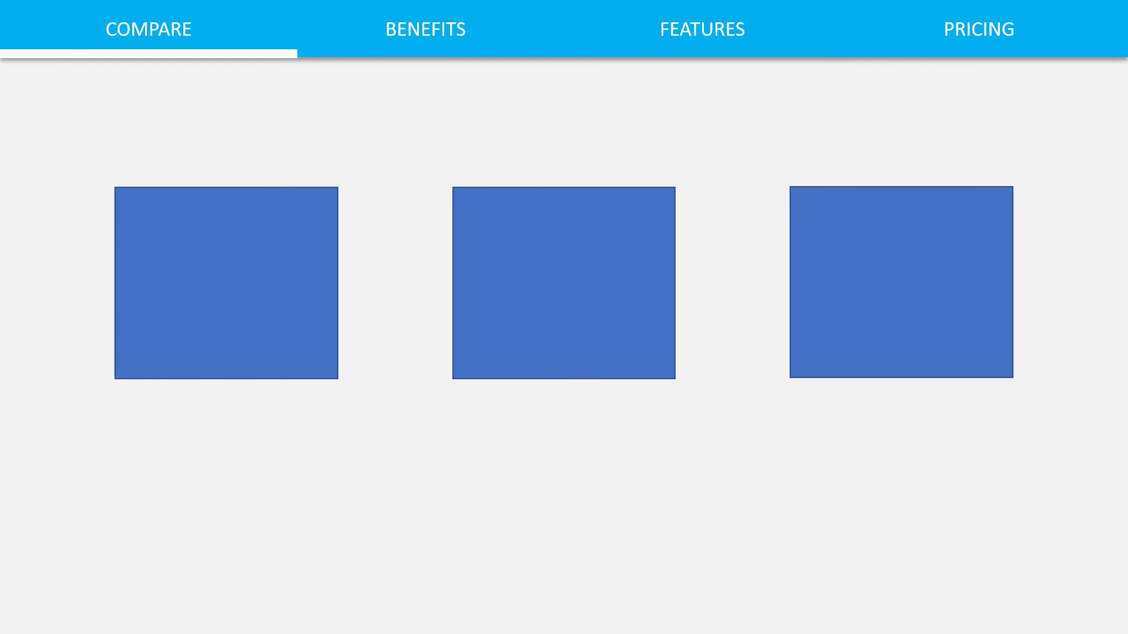
key(Right)
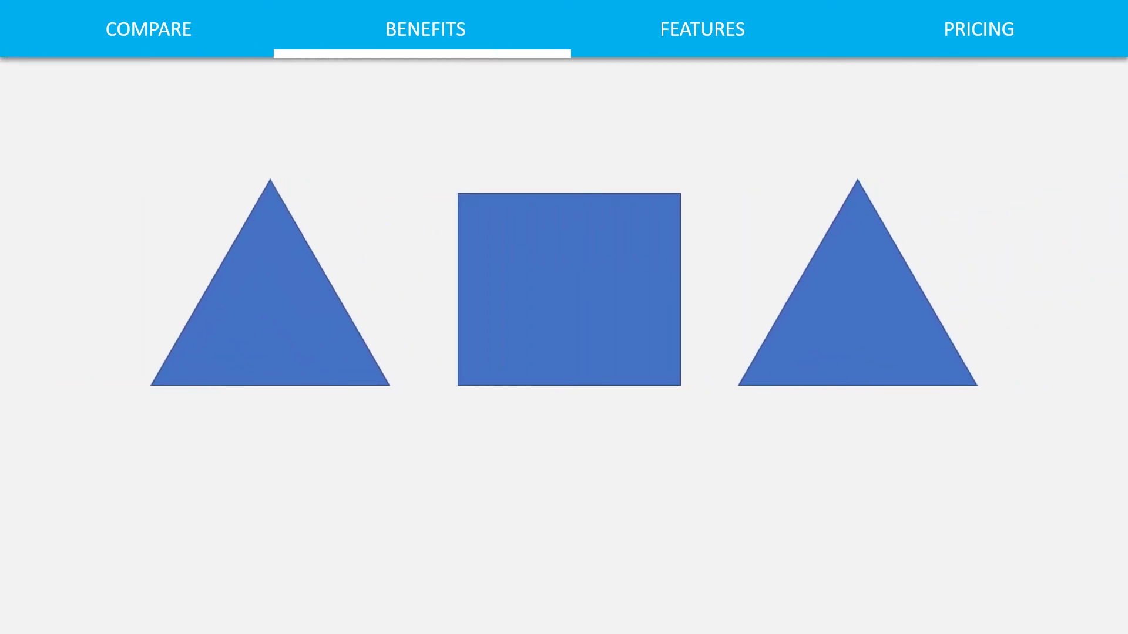
key(Right)
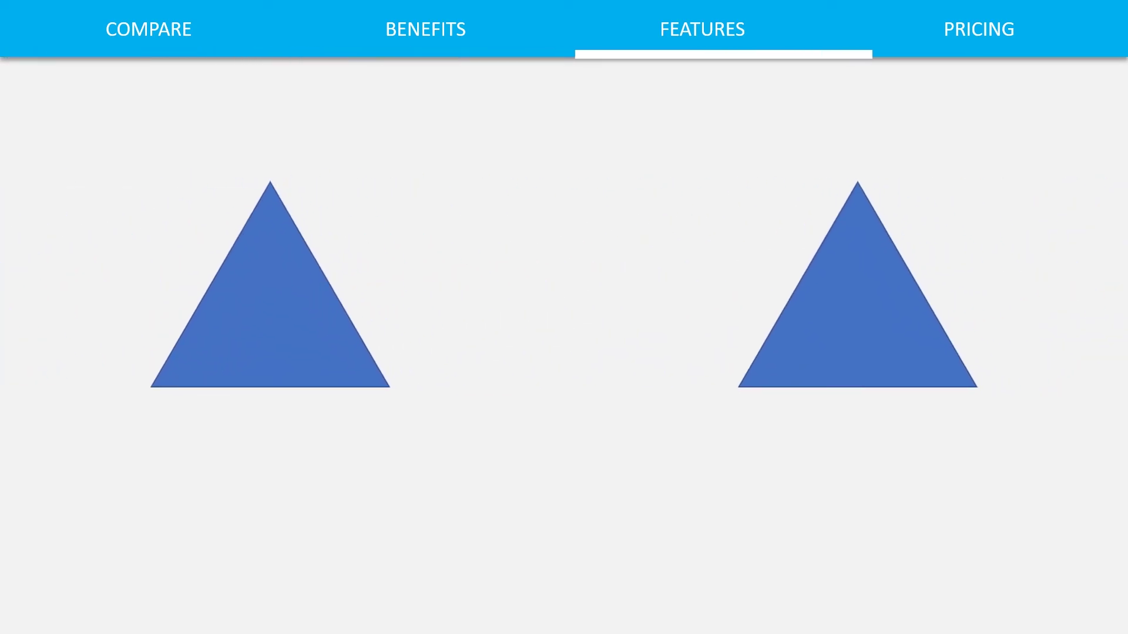
key(Right)
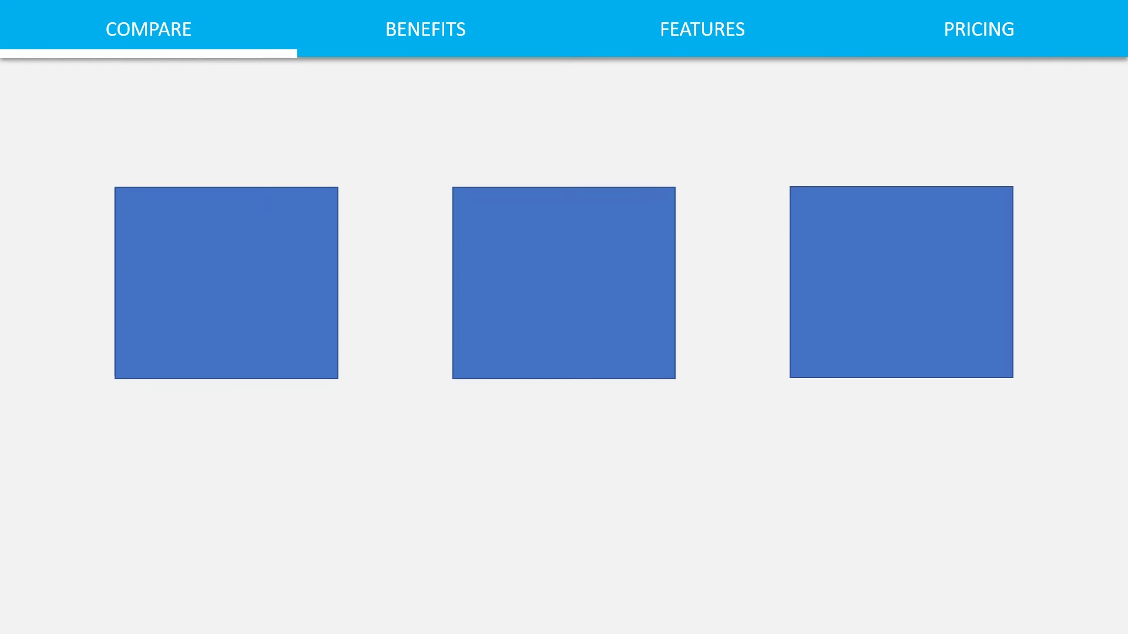
key(Escape)
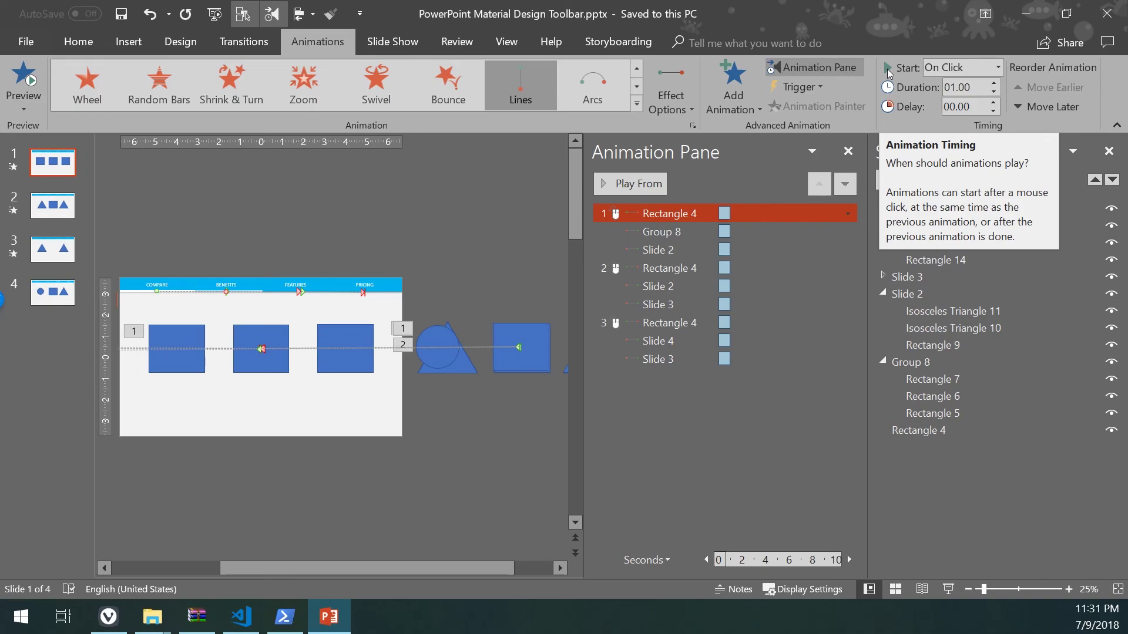
scroll(315, 496, down, 3)
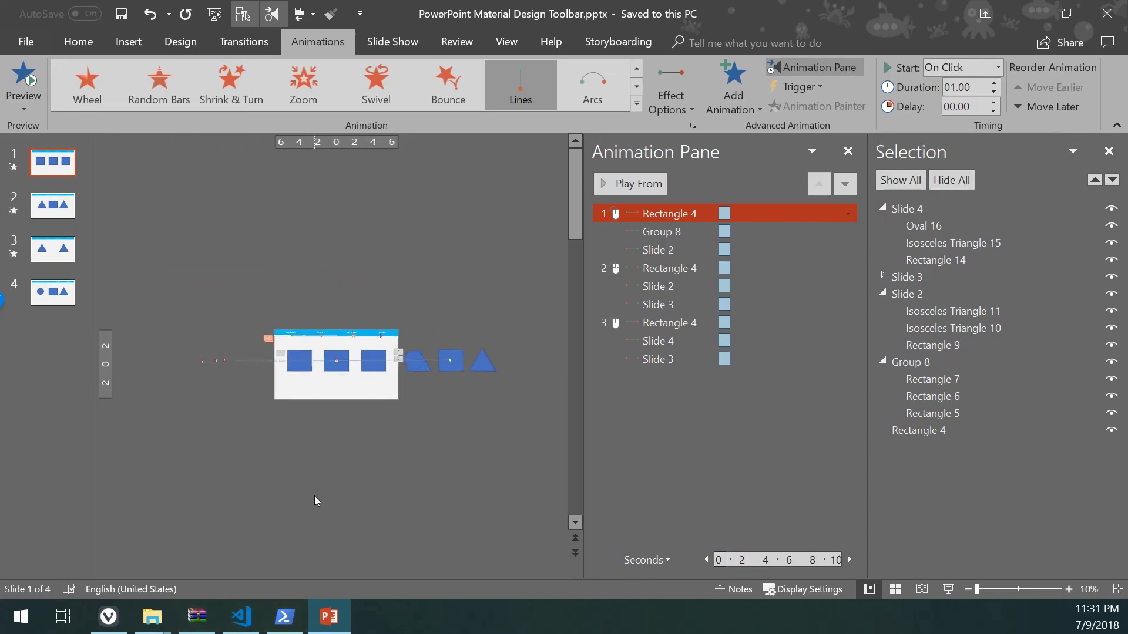
scroll(489, 365, up, 4)
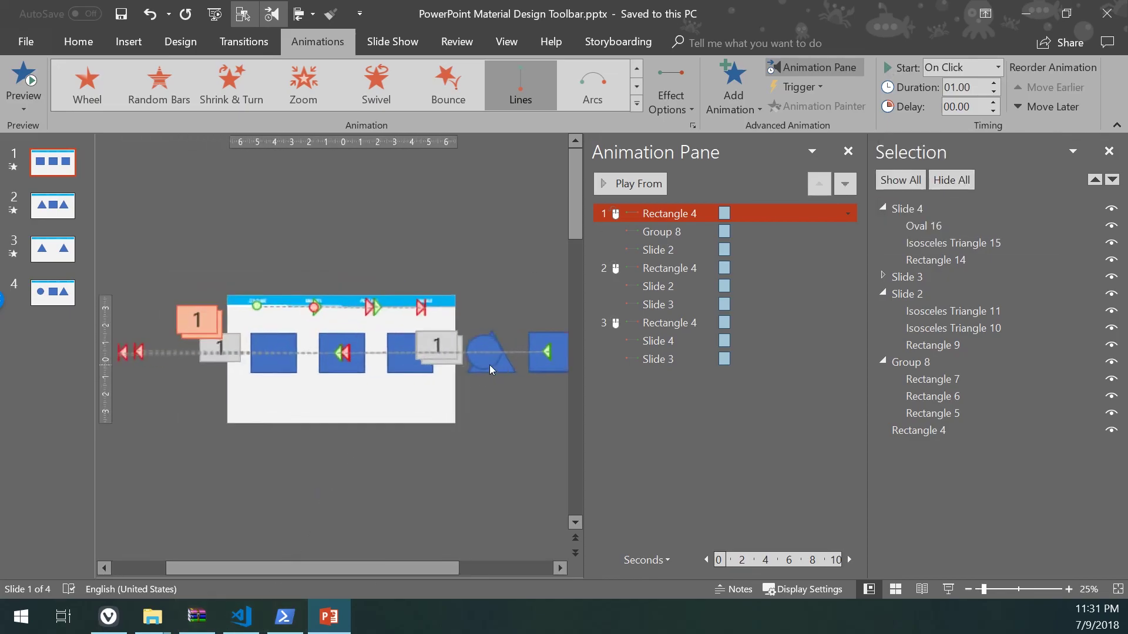
click(443, 574)
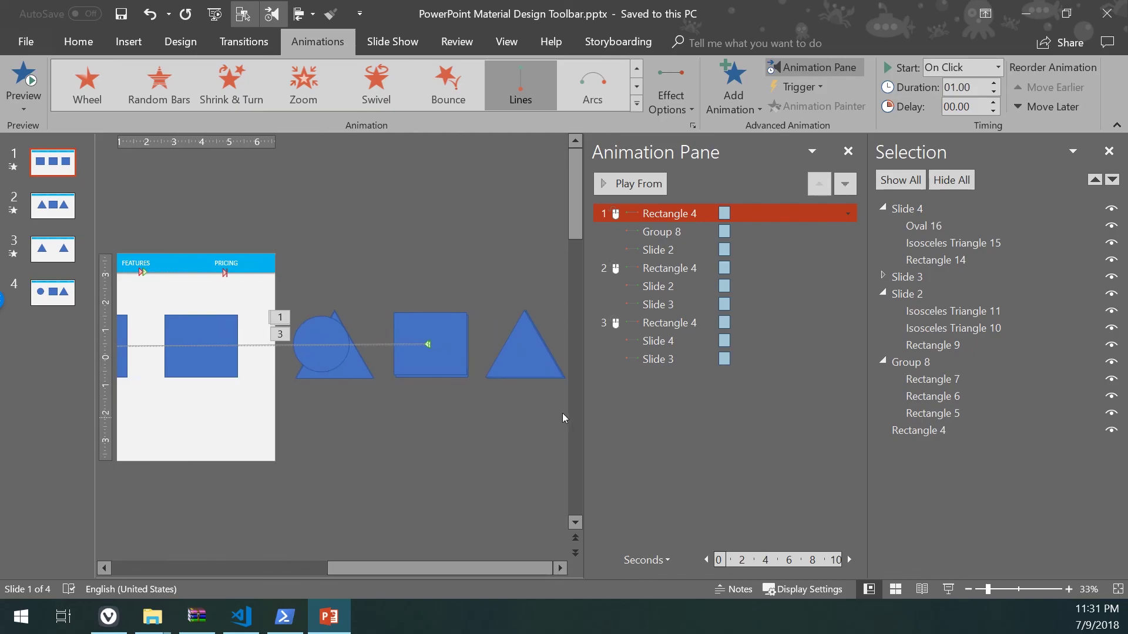
drag(562, 417, 279, 248)
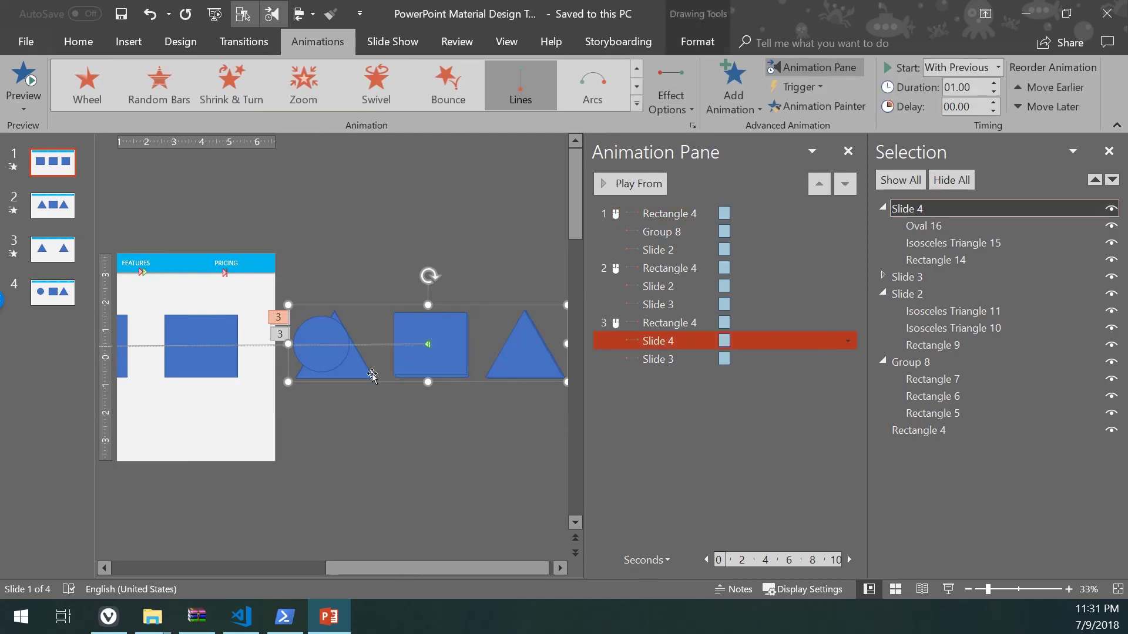
drag(353, 569, 199, 560)
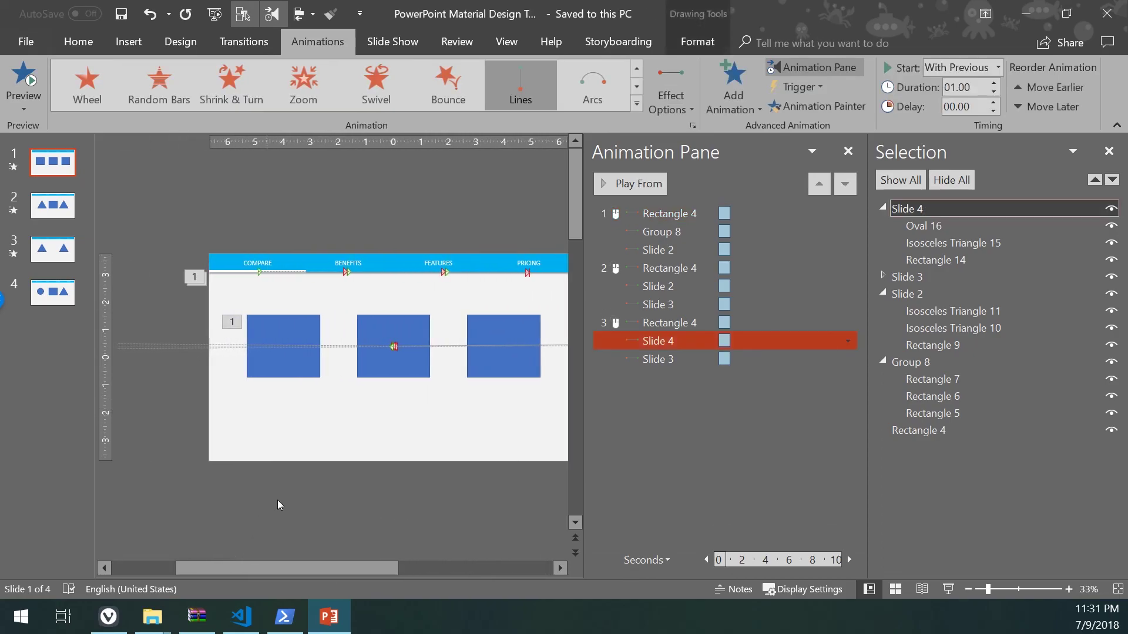
ctrl+scroll(277, 499, down, 1)
click(241, 566)
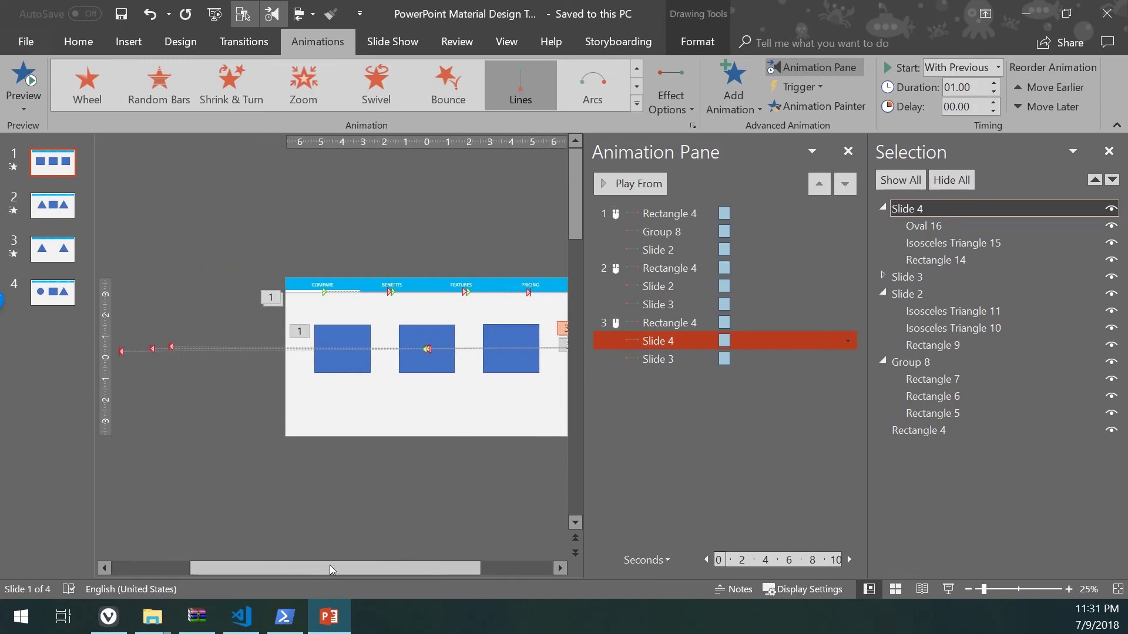